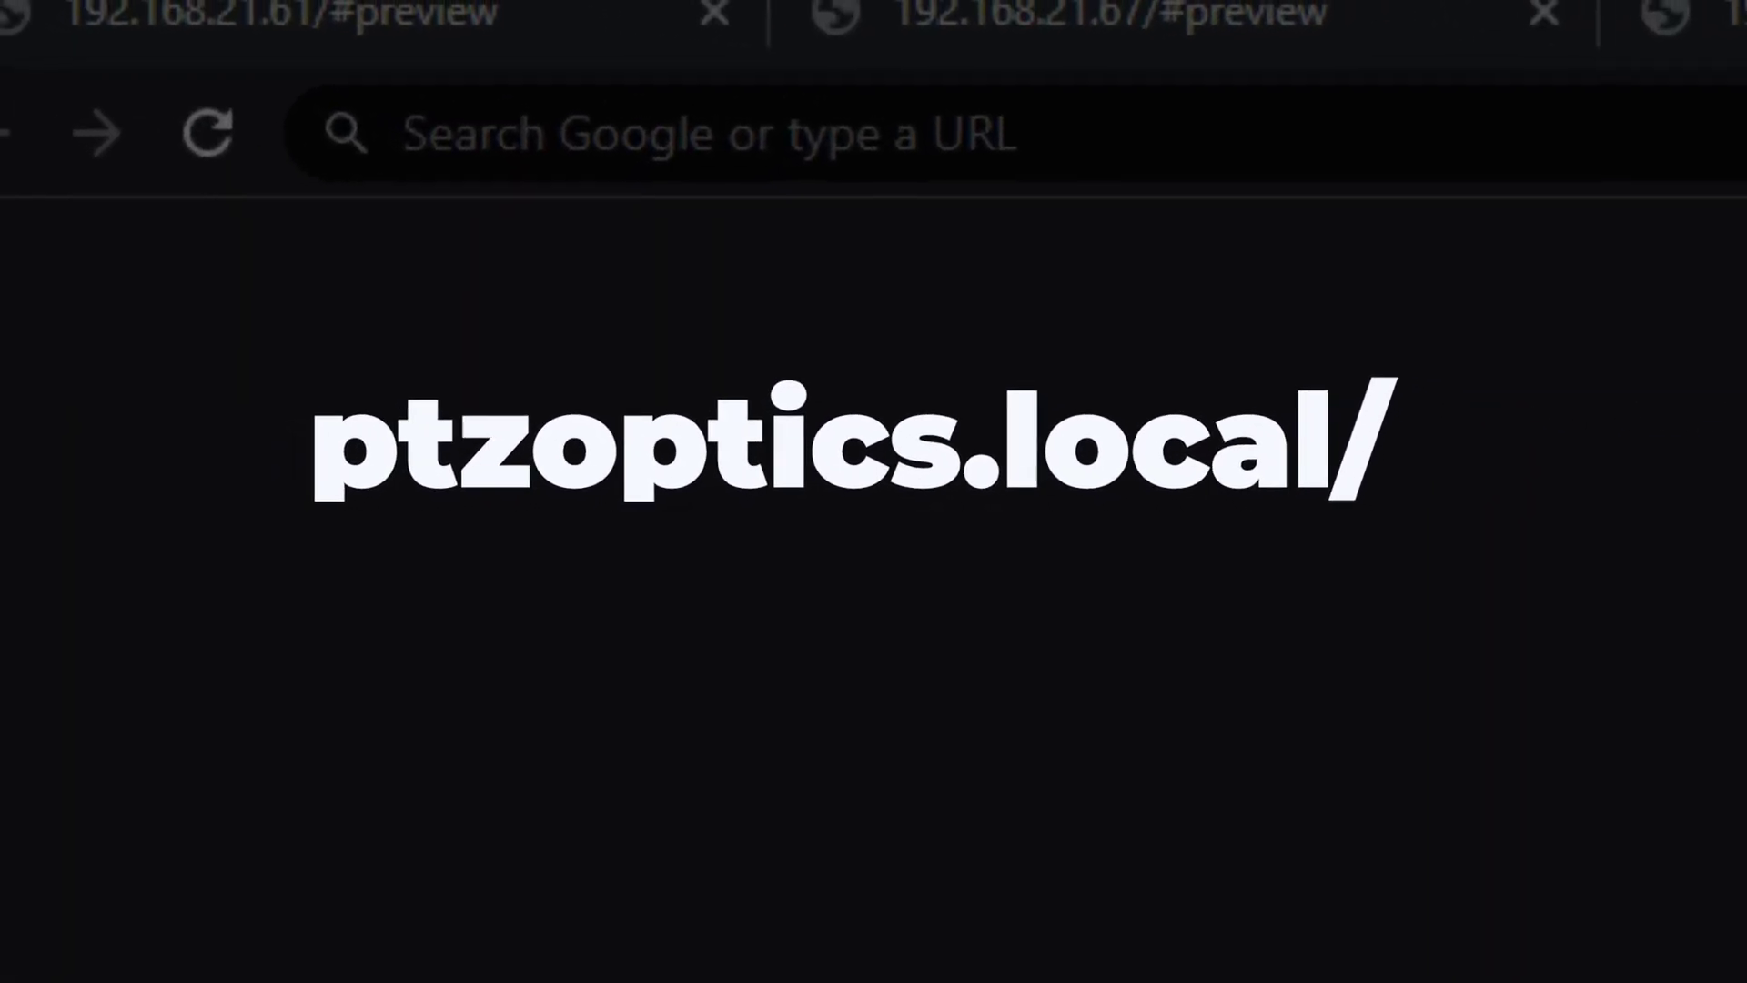
# Load the camera's web interface by entering ptzoptics.local in Chrome's address bar.
pyautogui.click(1092, 155)
pyautogui.write('ptzoptics')
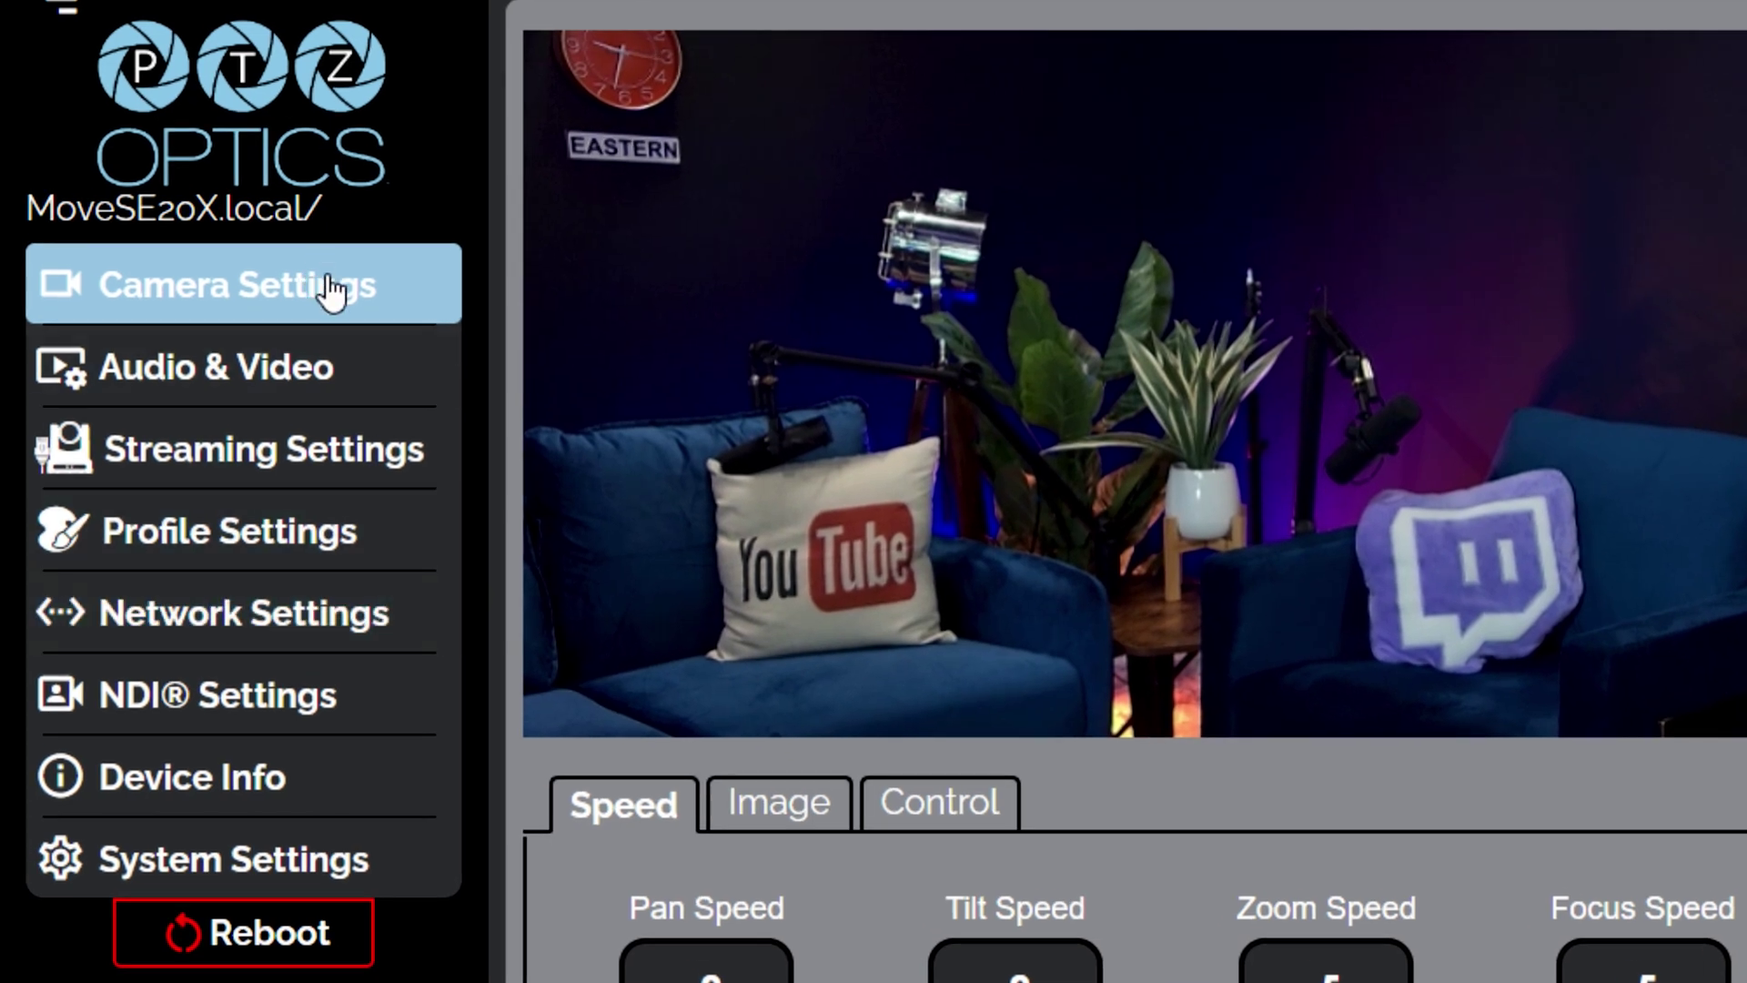
# In Network Settings, change the IP configuration type from DHCP to Fixed IP Address.
pyautogui.click(443, 644)
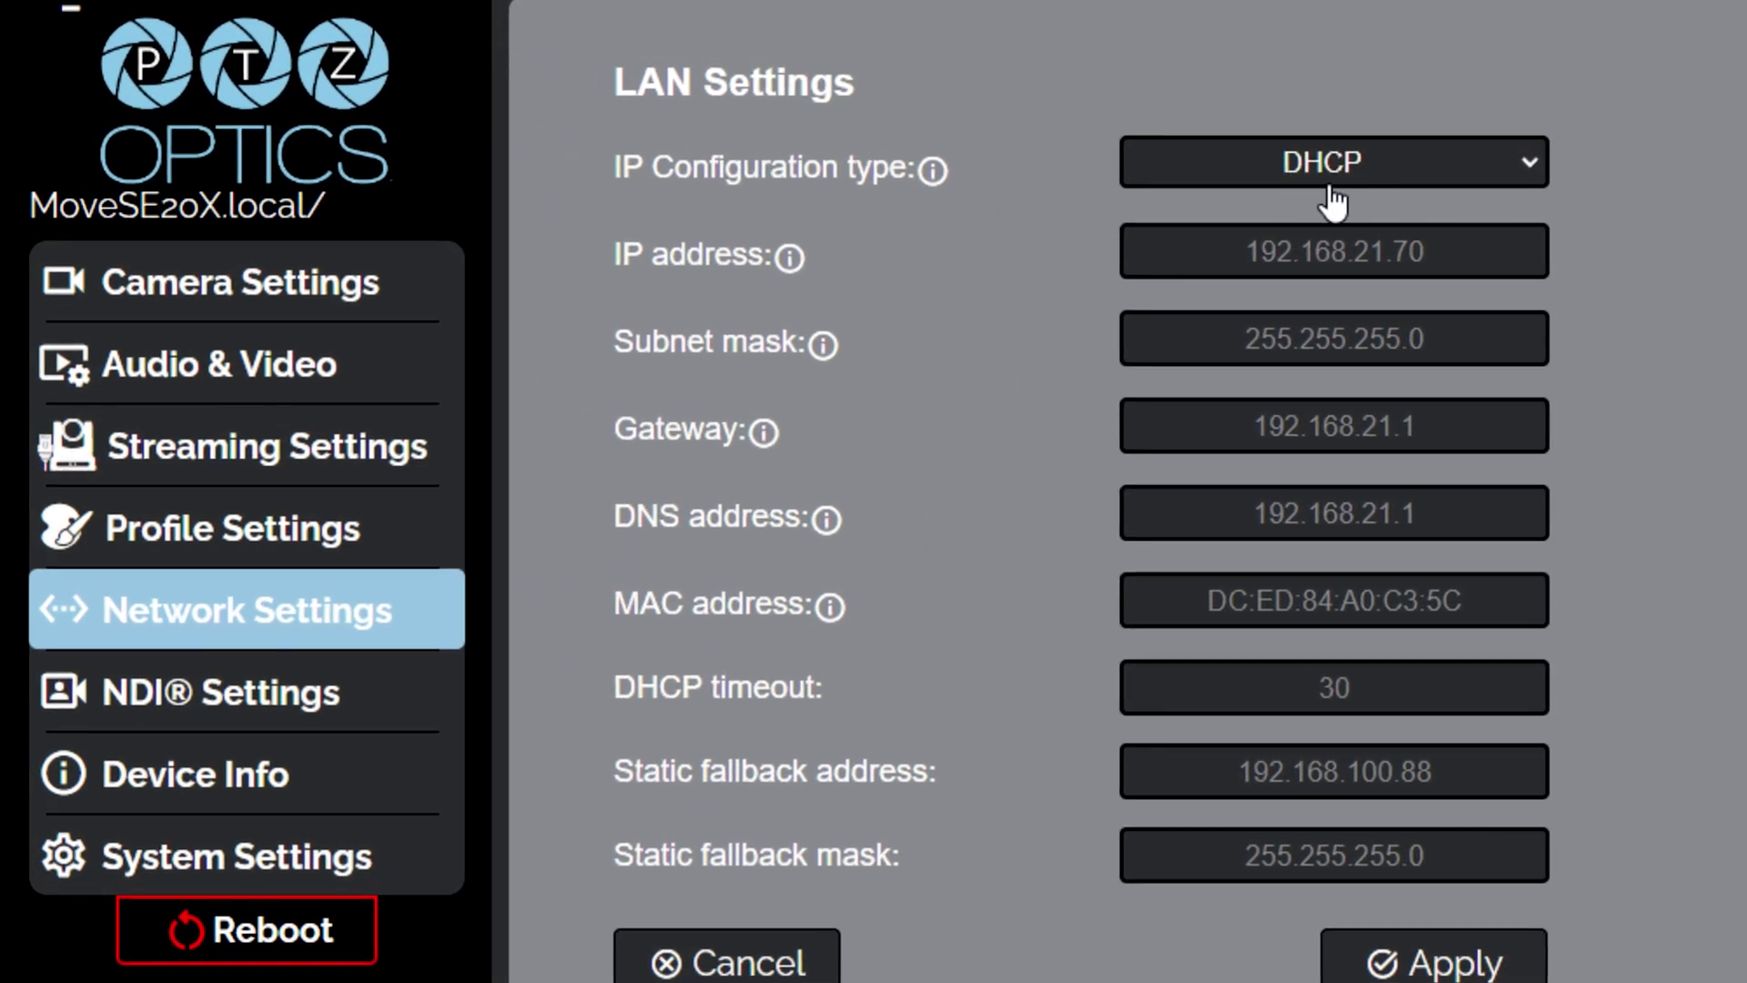
pyautogui.click(1481, 176)
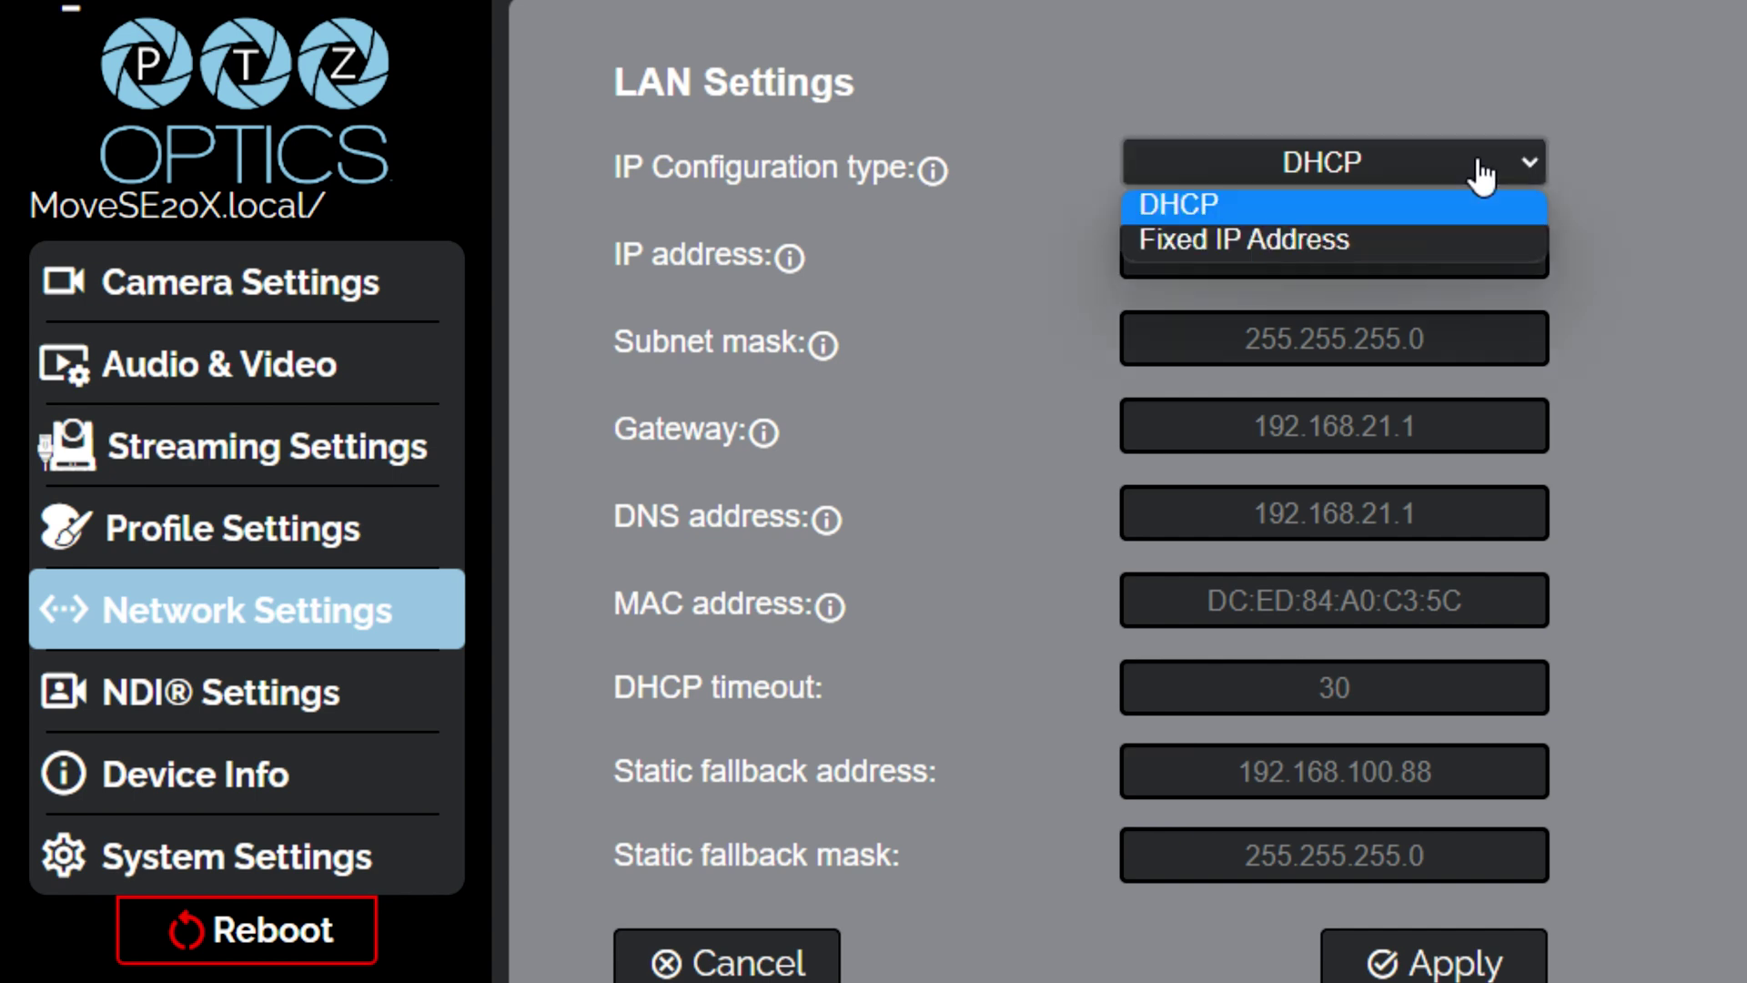
pyautogui.click(1467, 240)
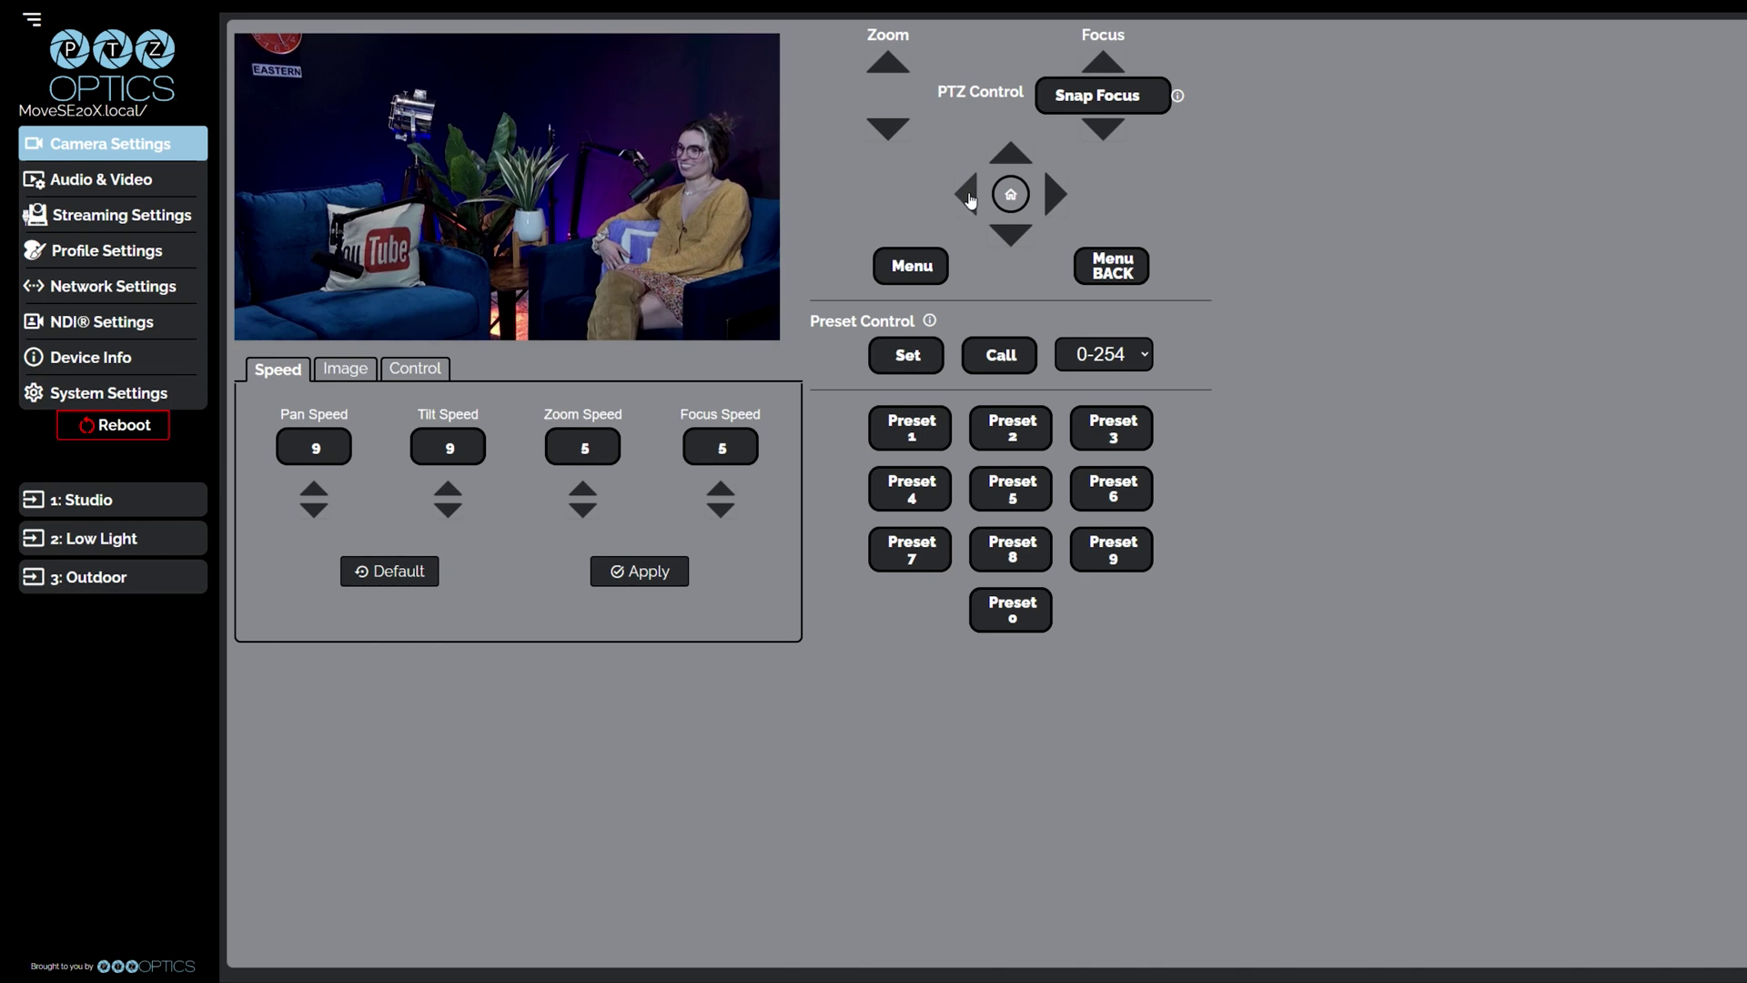
# Pan the camera left and right, then recall Preset 1.
pyautogui.click(970, 201)
pyautogui.click(1058, 194)
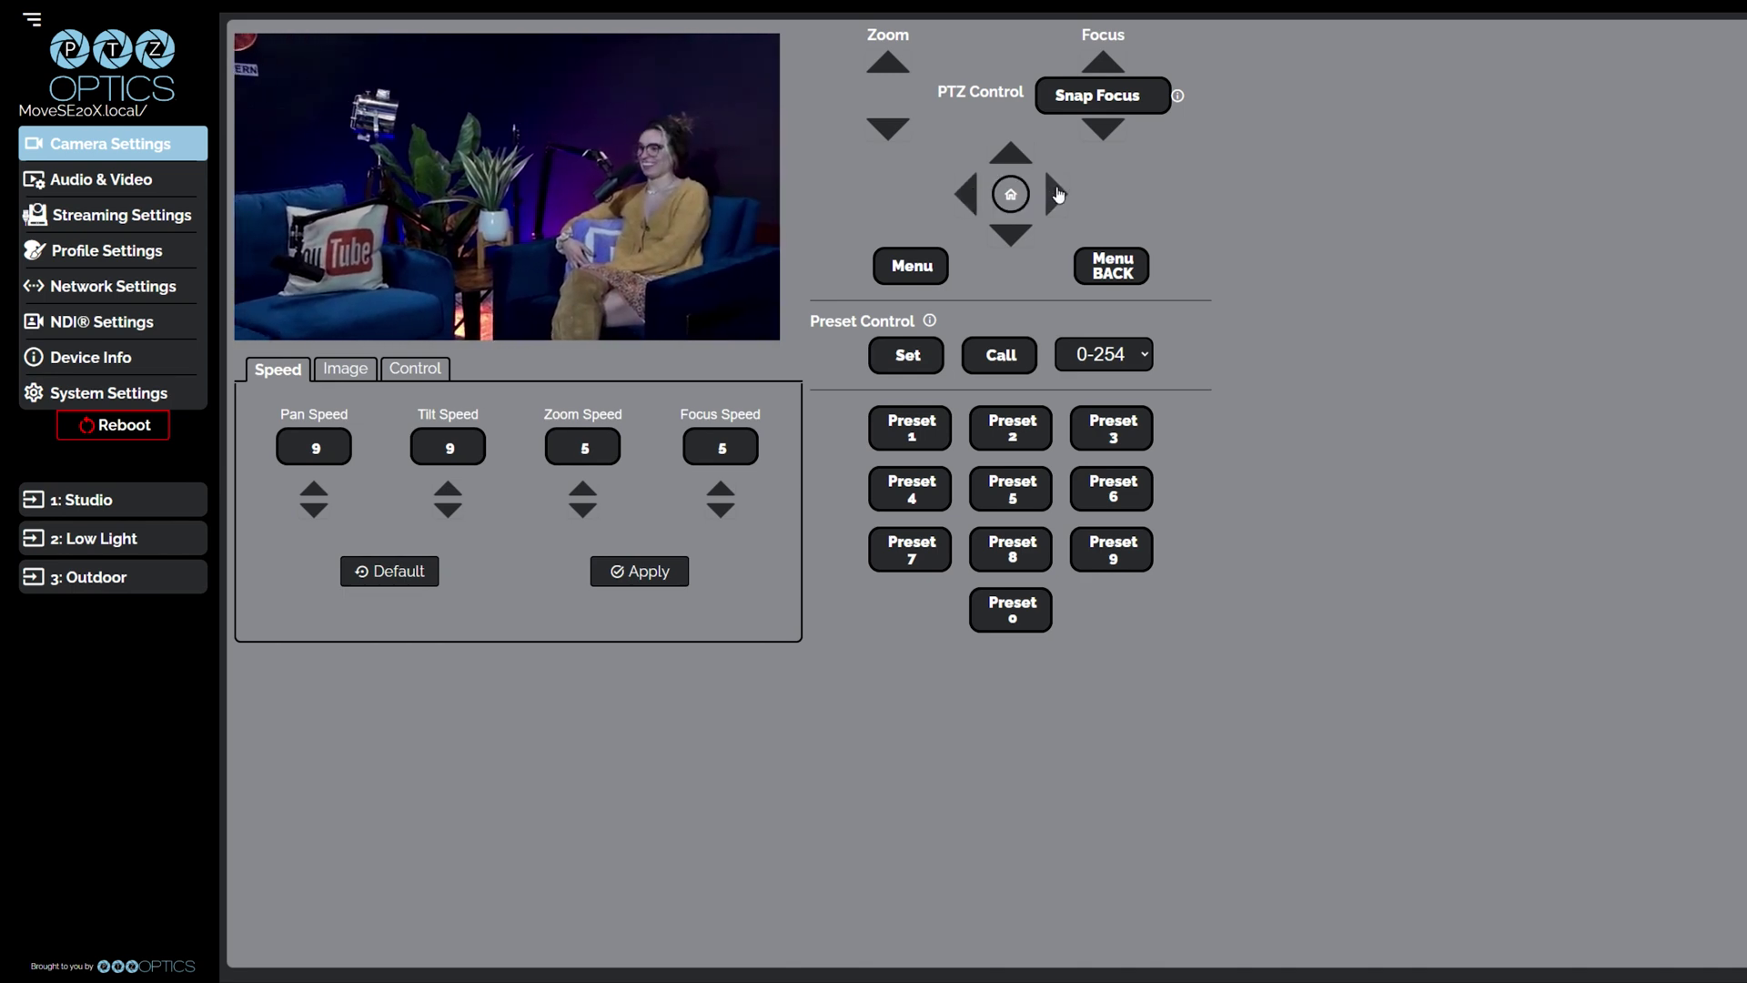
pyautogui.click(910, 427)
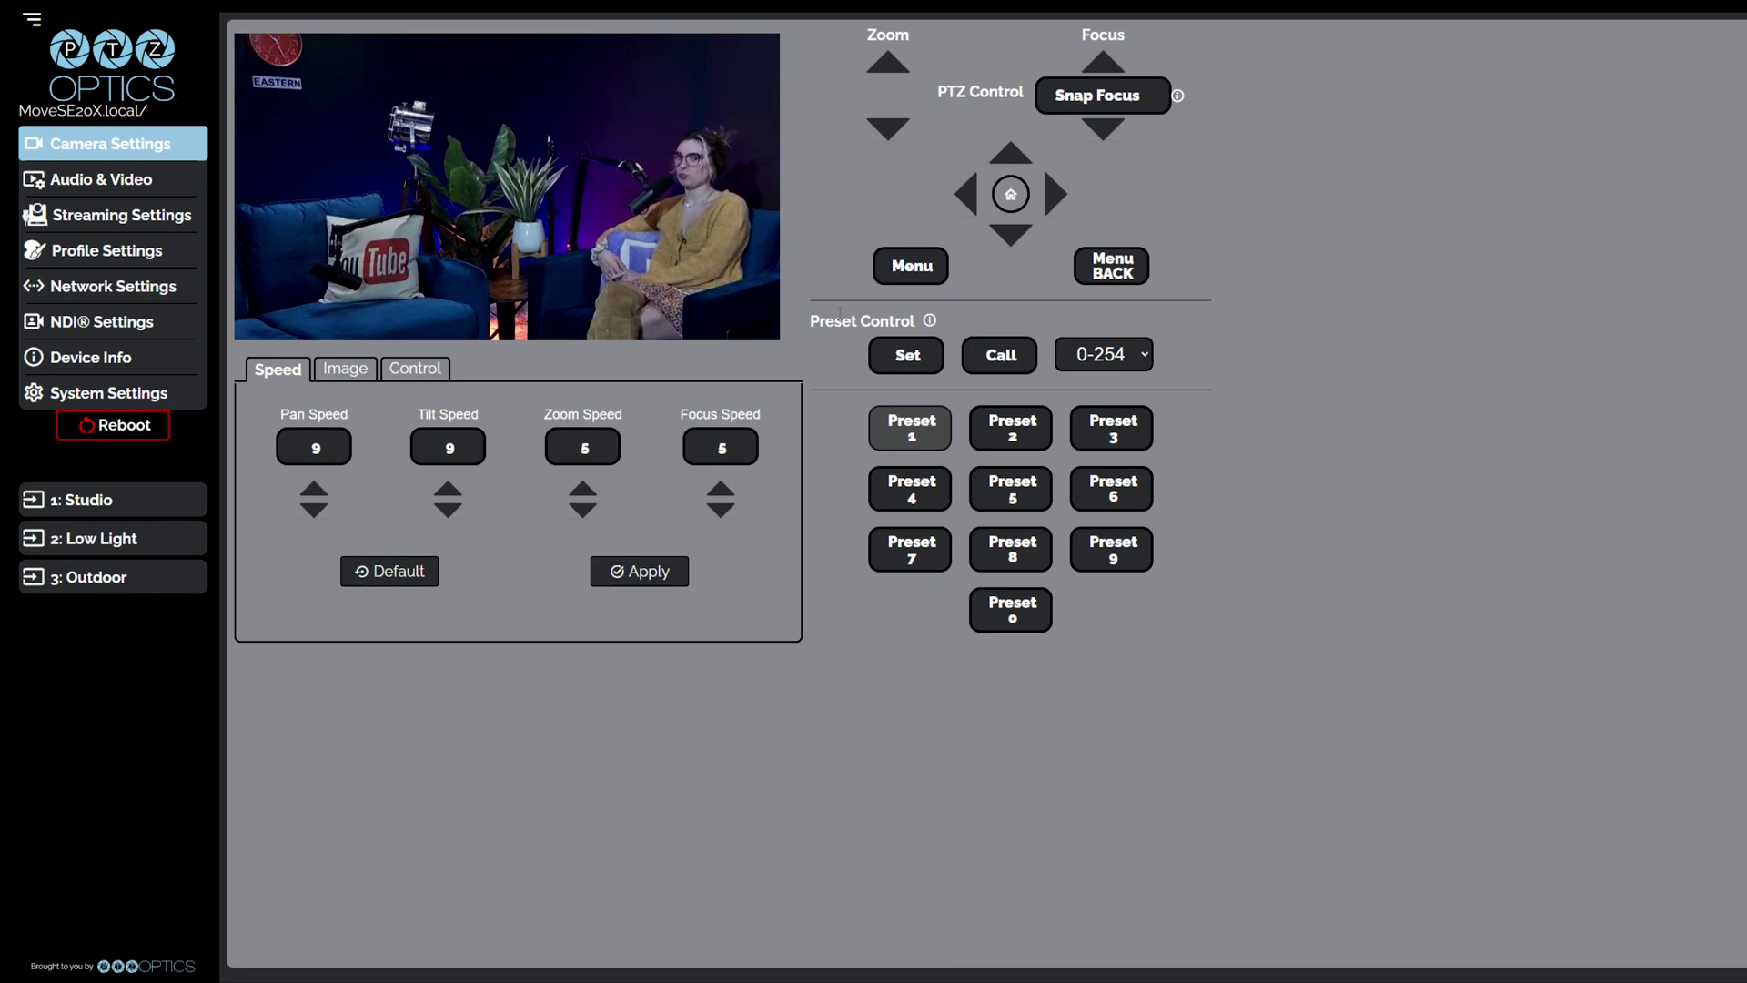
# Browse the Image and Control tabs, ending on speeds Pan 9, Tilt 9, Zoom 5, Focus 5.
pyautogui.click(355, 366)
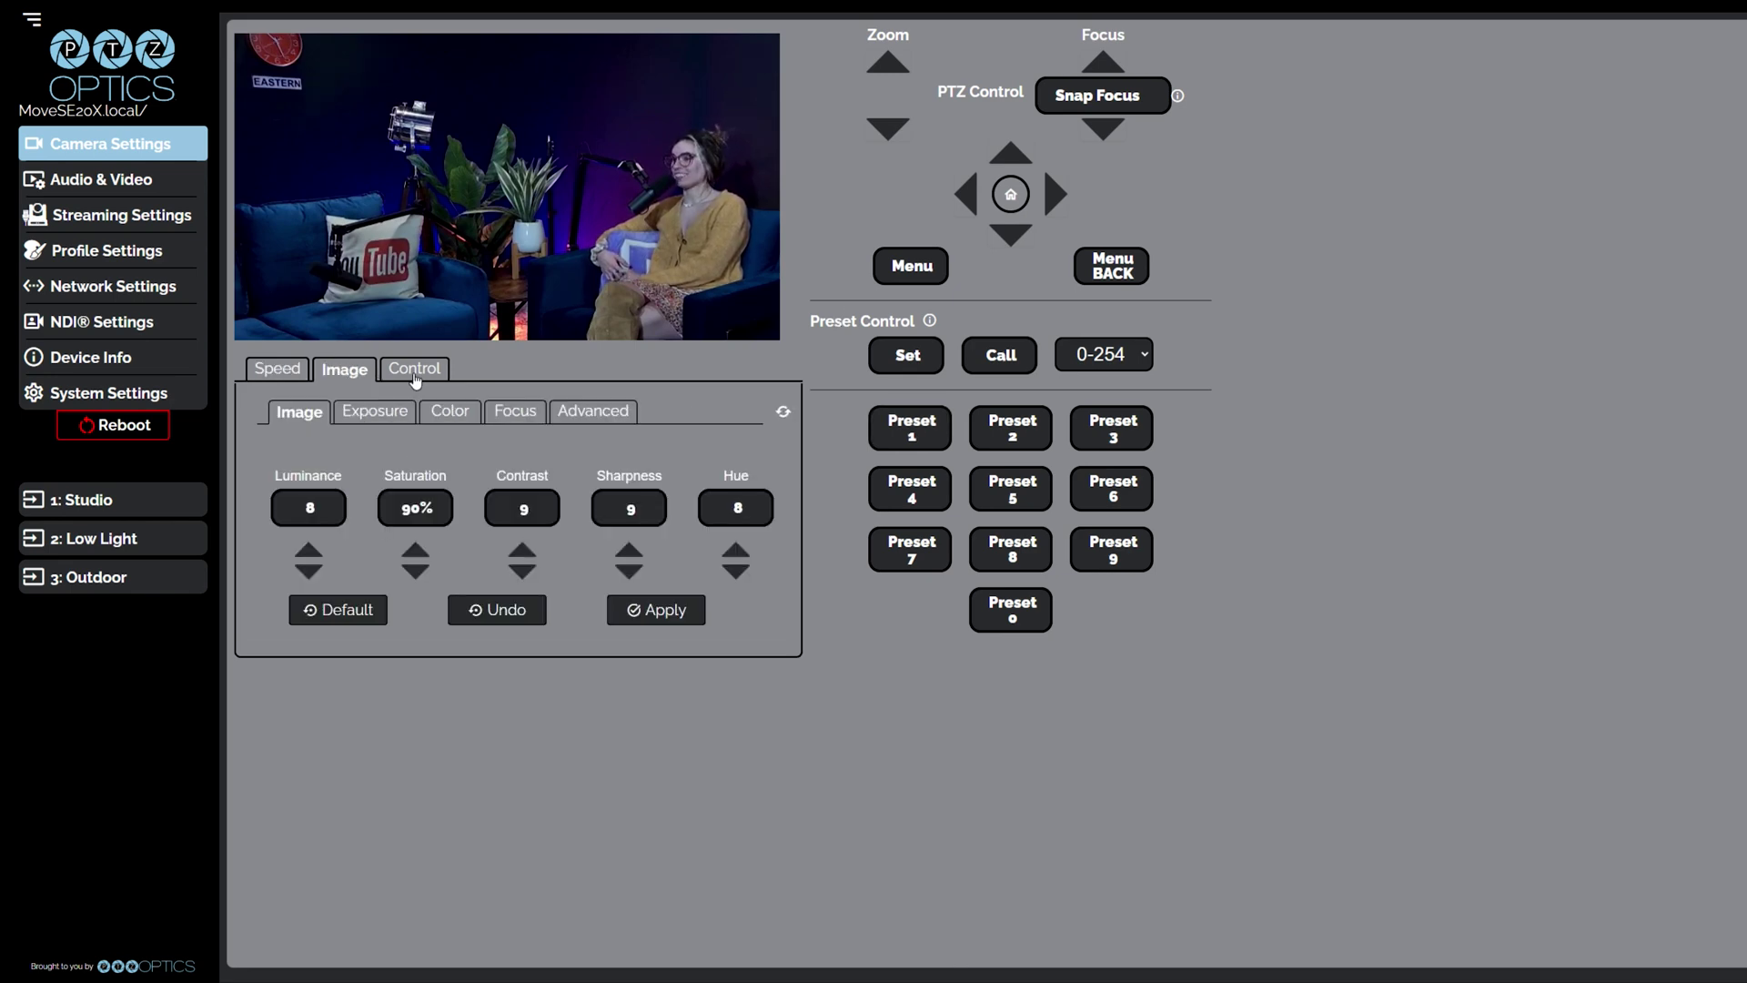
pyautogui.click(415, 373)
pyautogui.click(278, 368)
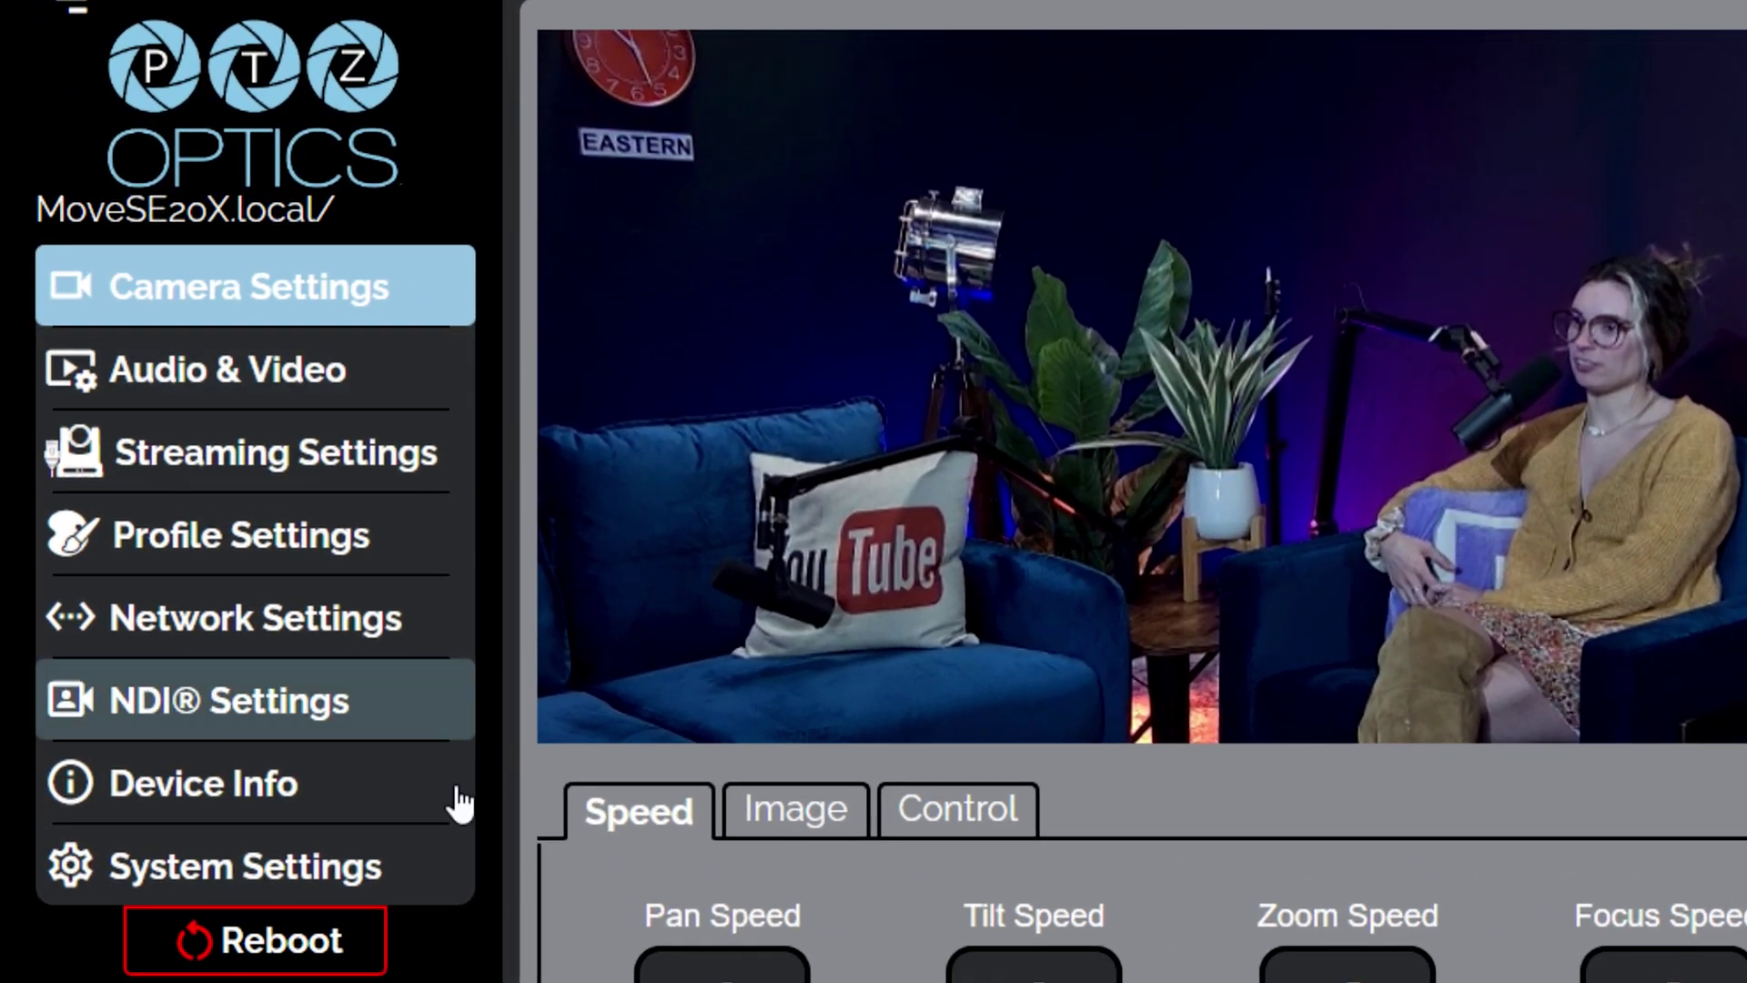
# Toggle the side navigation, then pan the camera left and right and zoom out for more room.
pyautogui.click(69, 11)
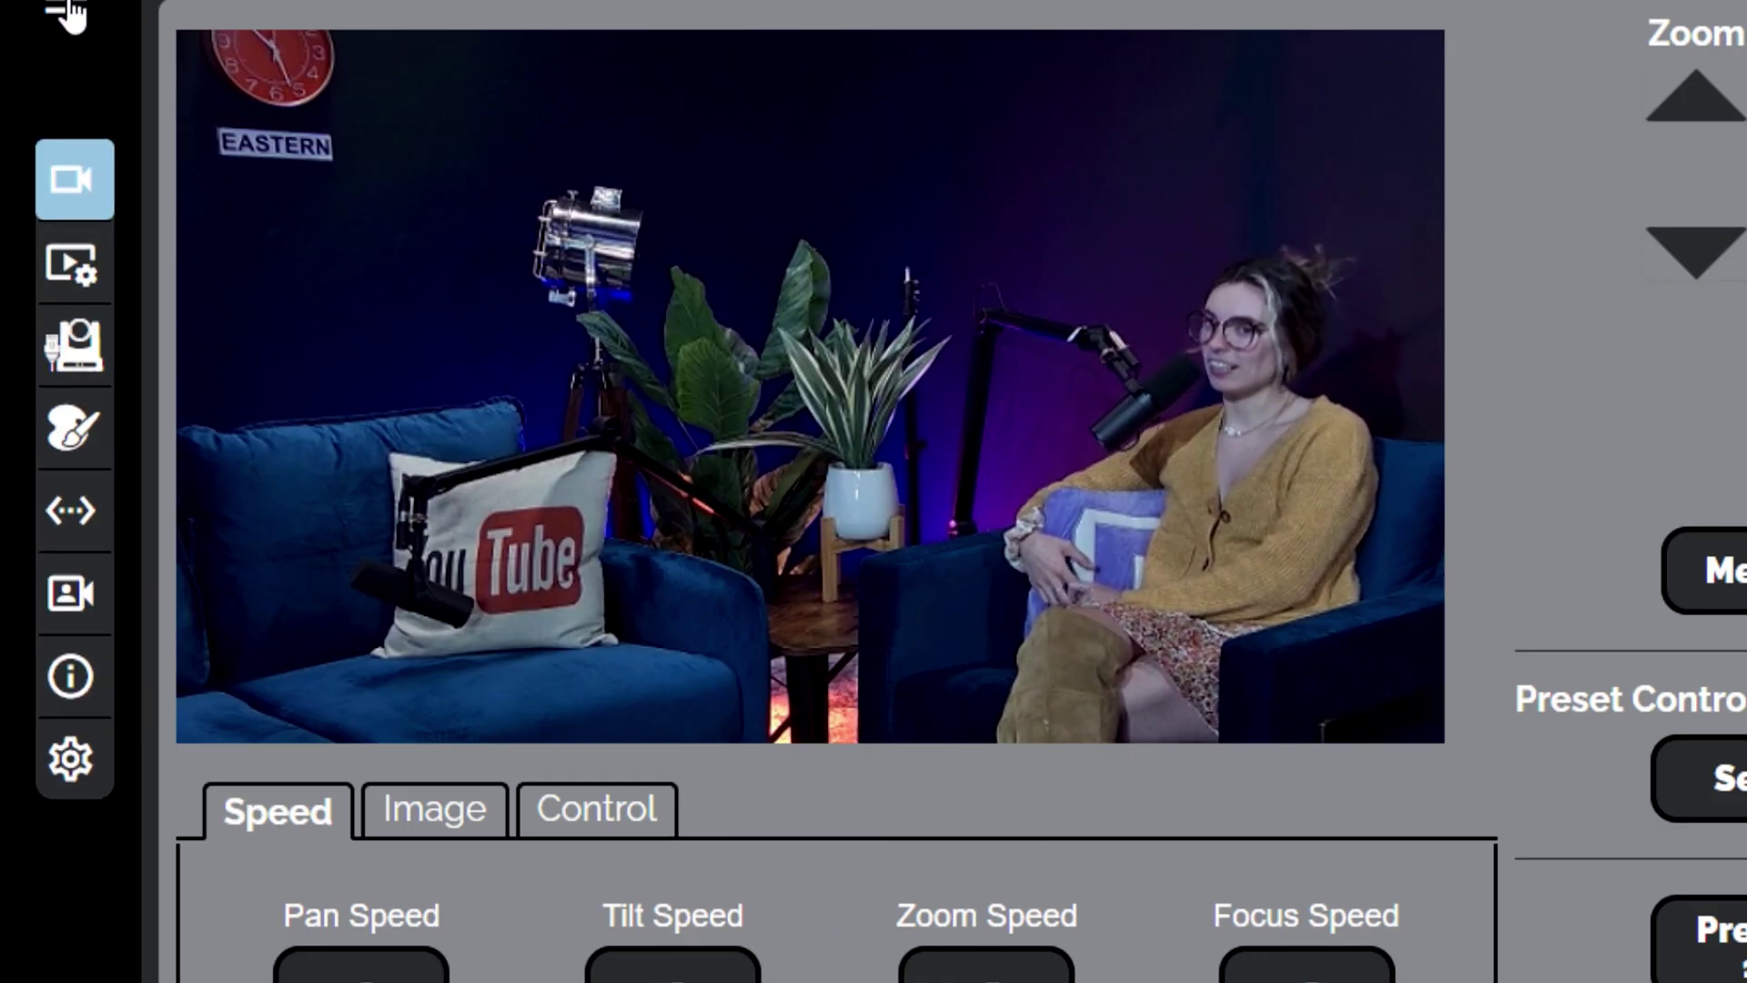
pyautogui.click(69, 11)
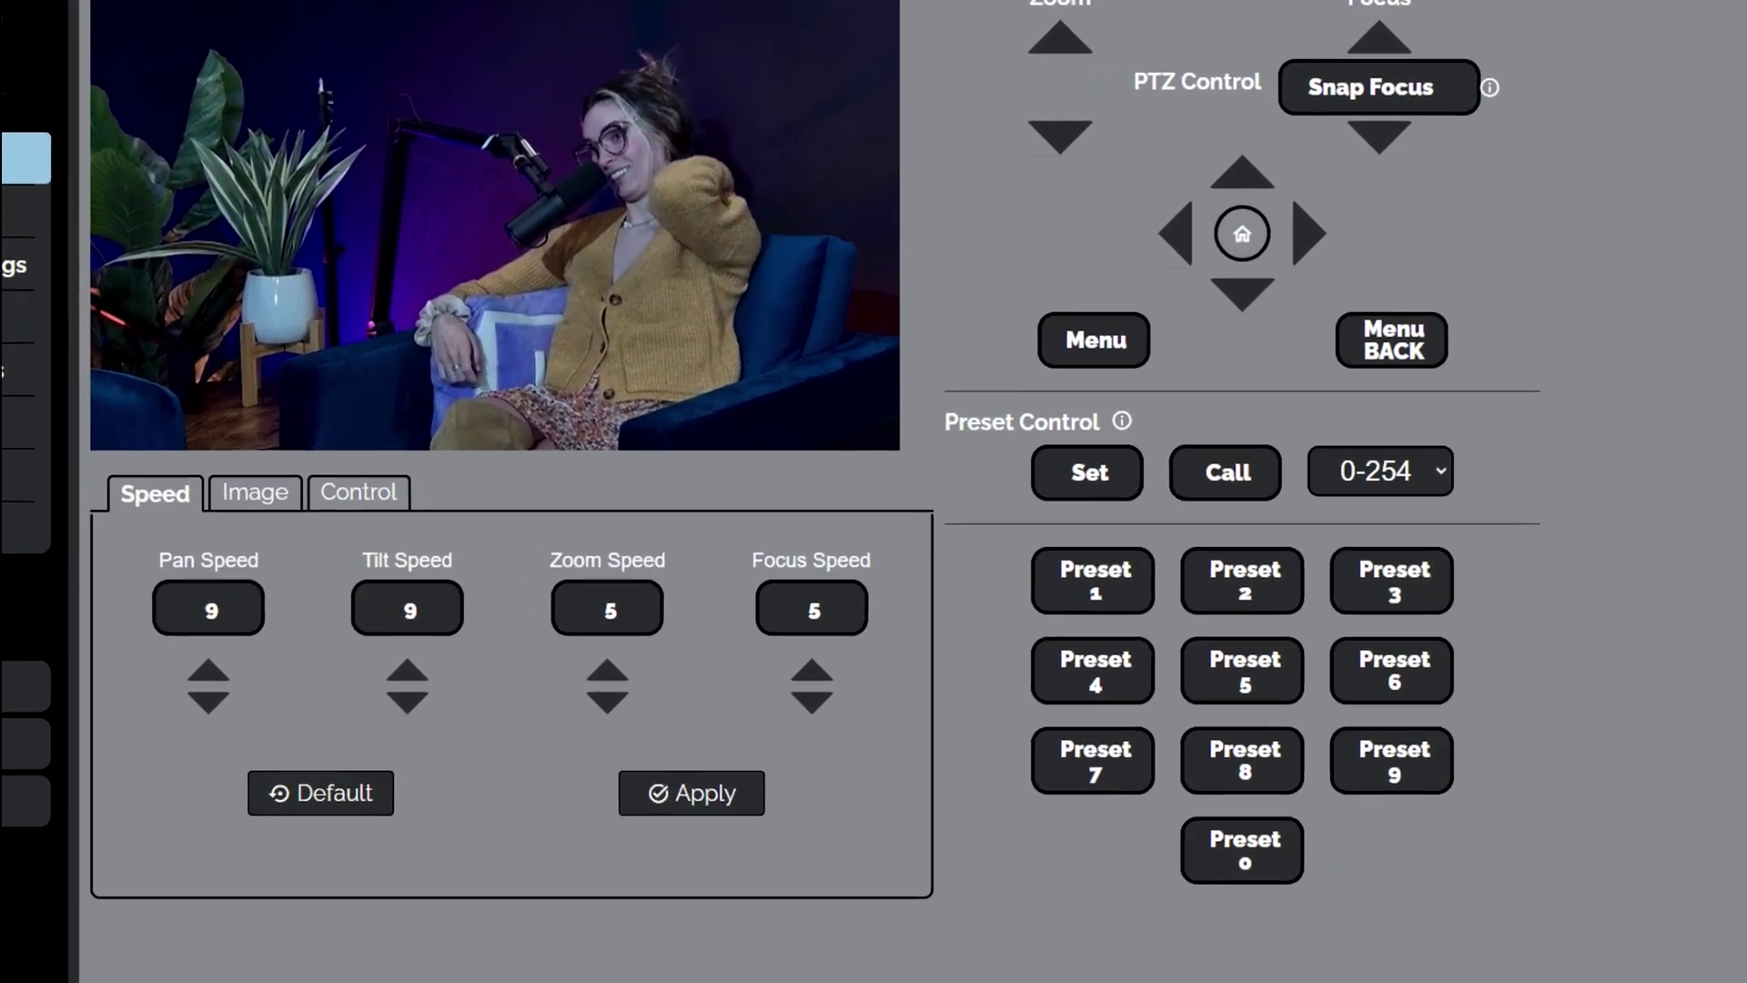
pyautogui.click(1176, 234)
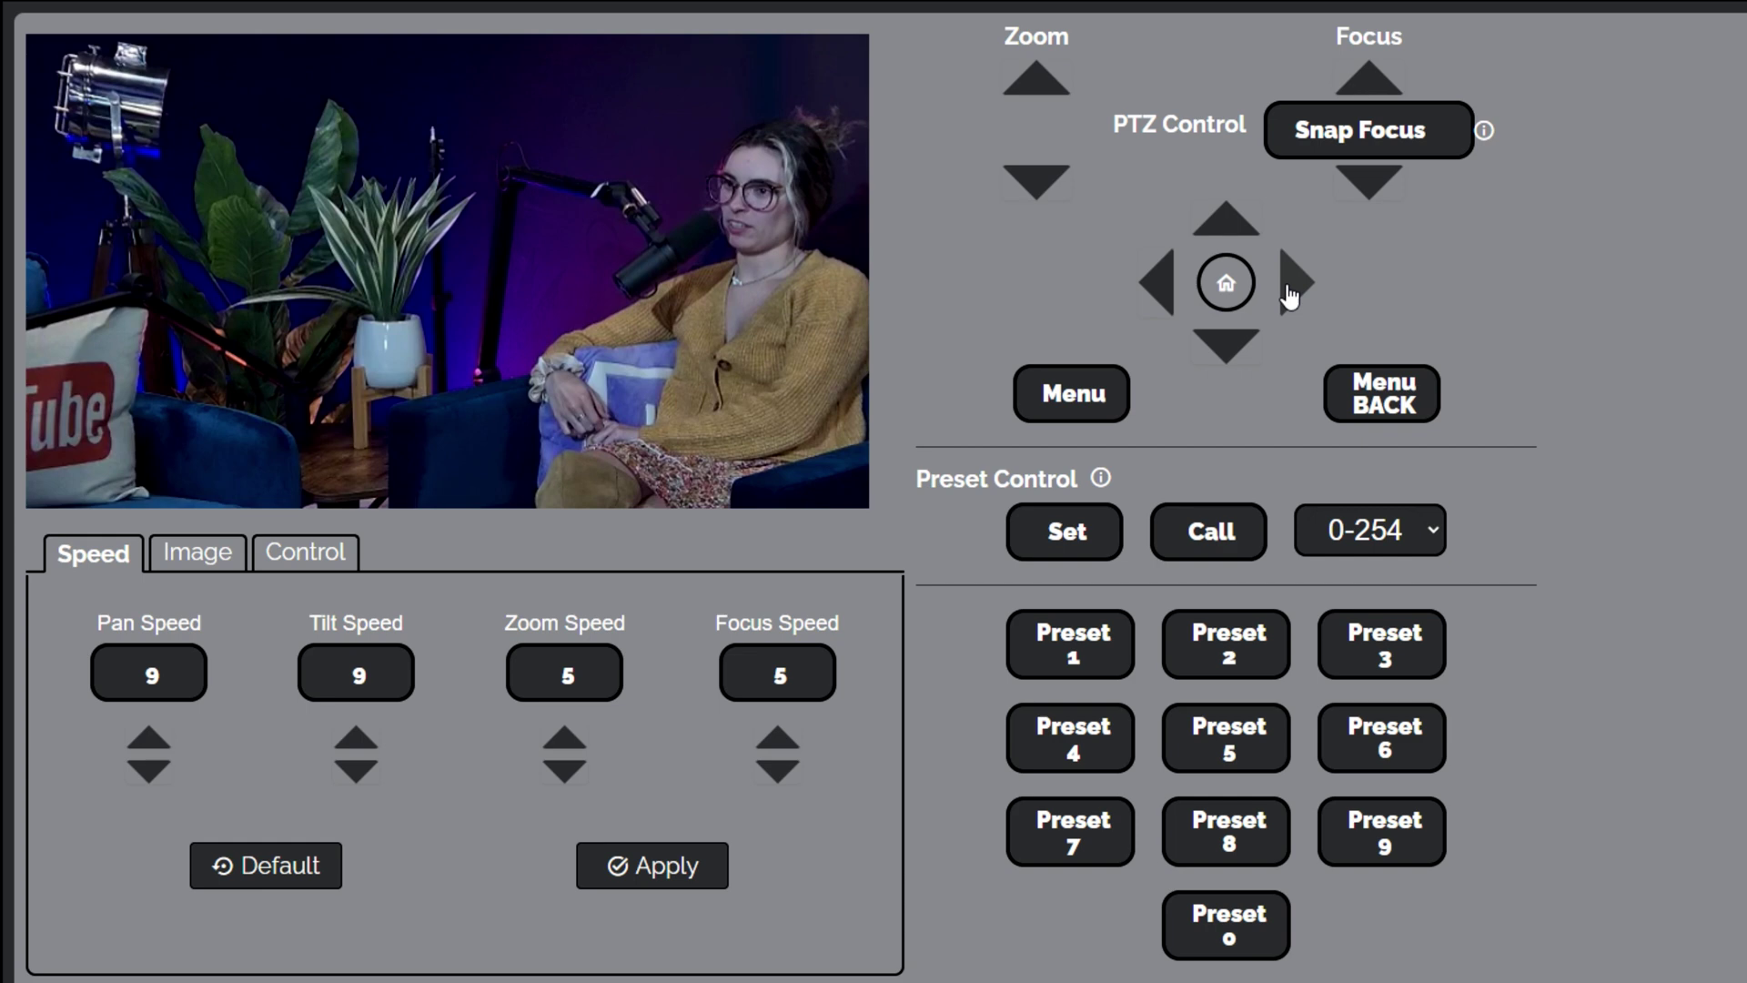
pyautogui.click(1291, 290)
pyautogui.click(1164, 287)
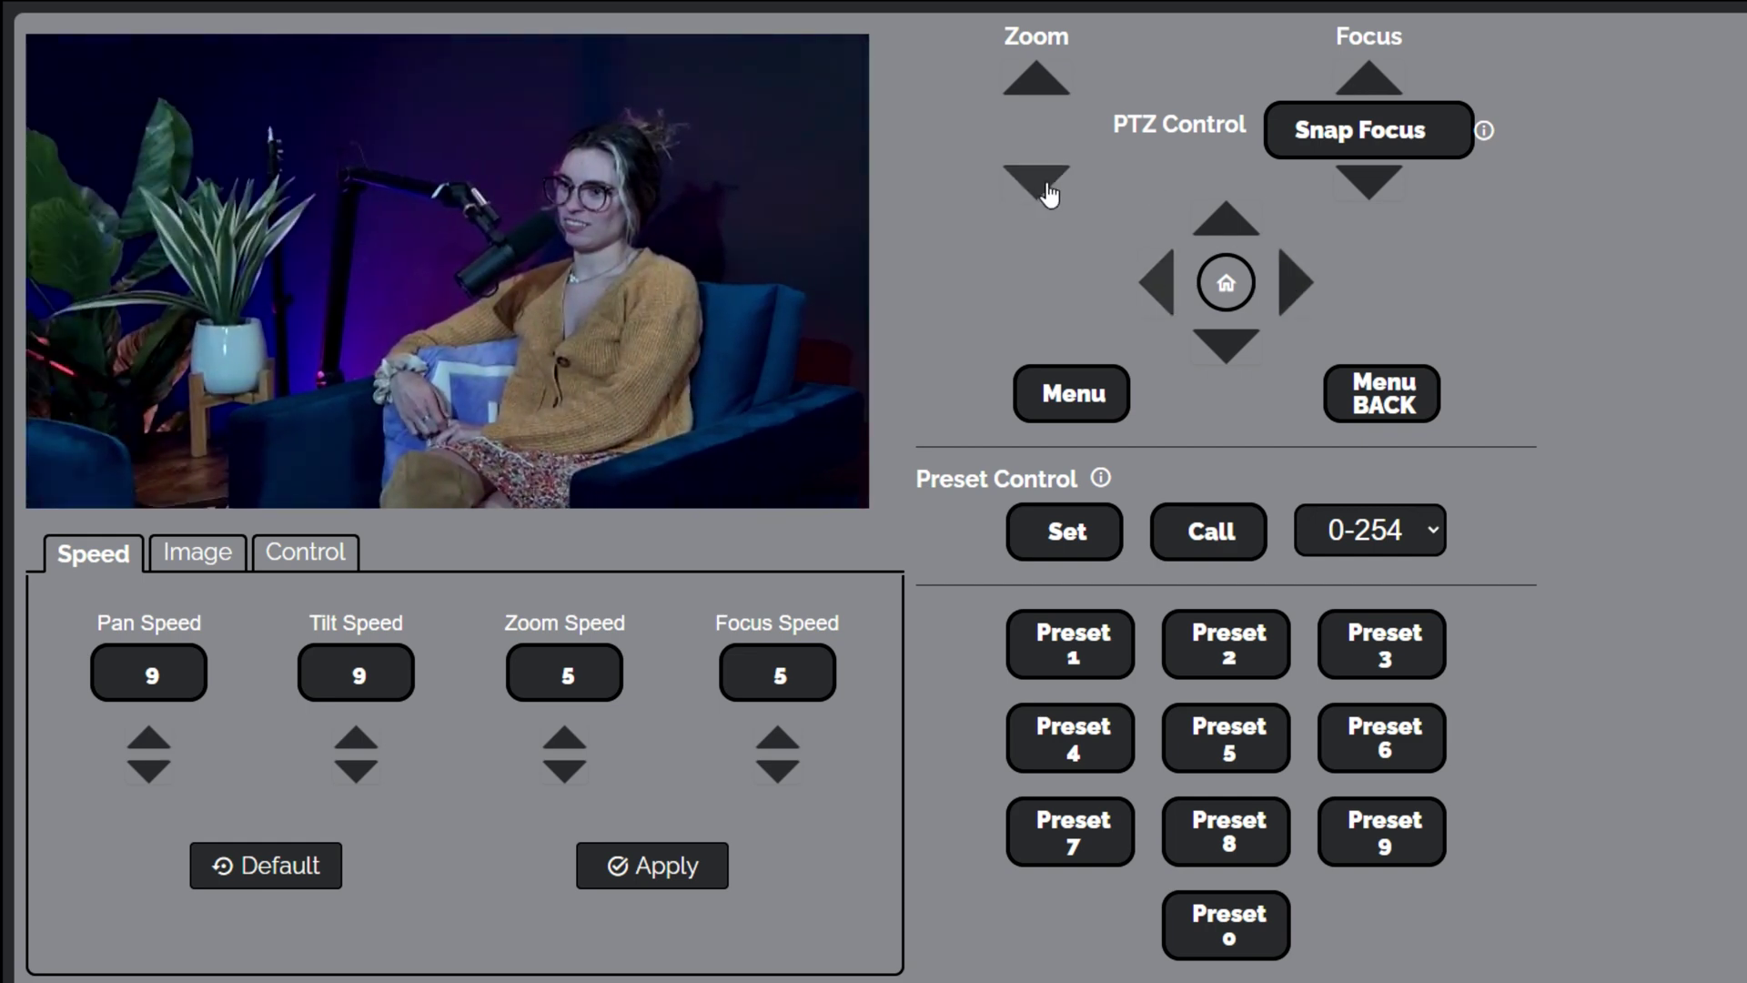
pyautogui.click(1047, 186)
pyautogui.click(1037, 74)
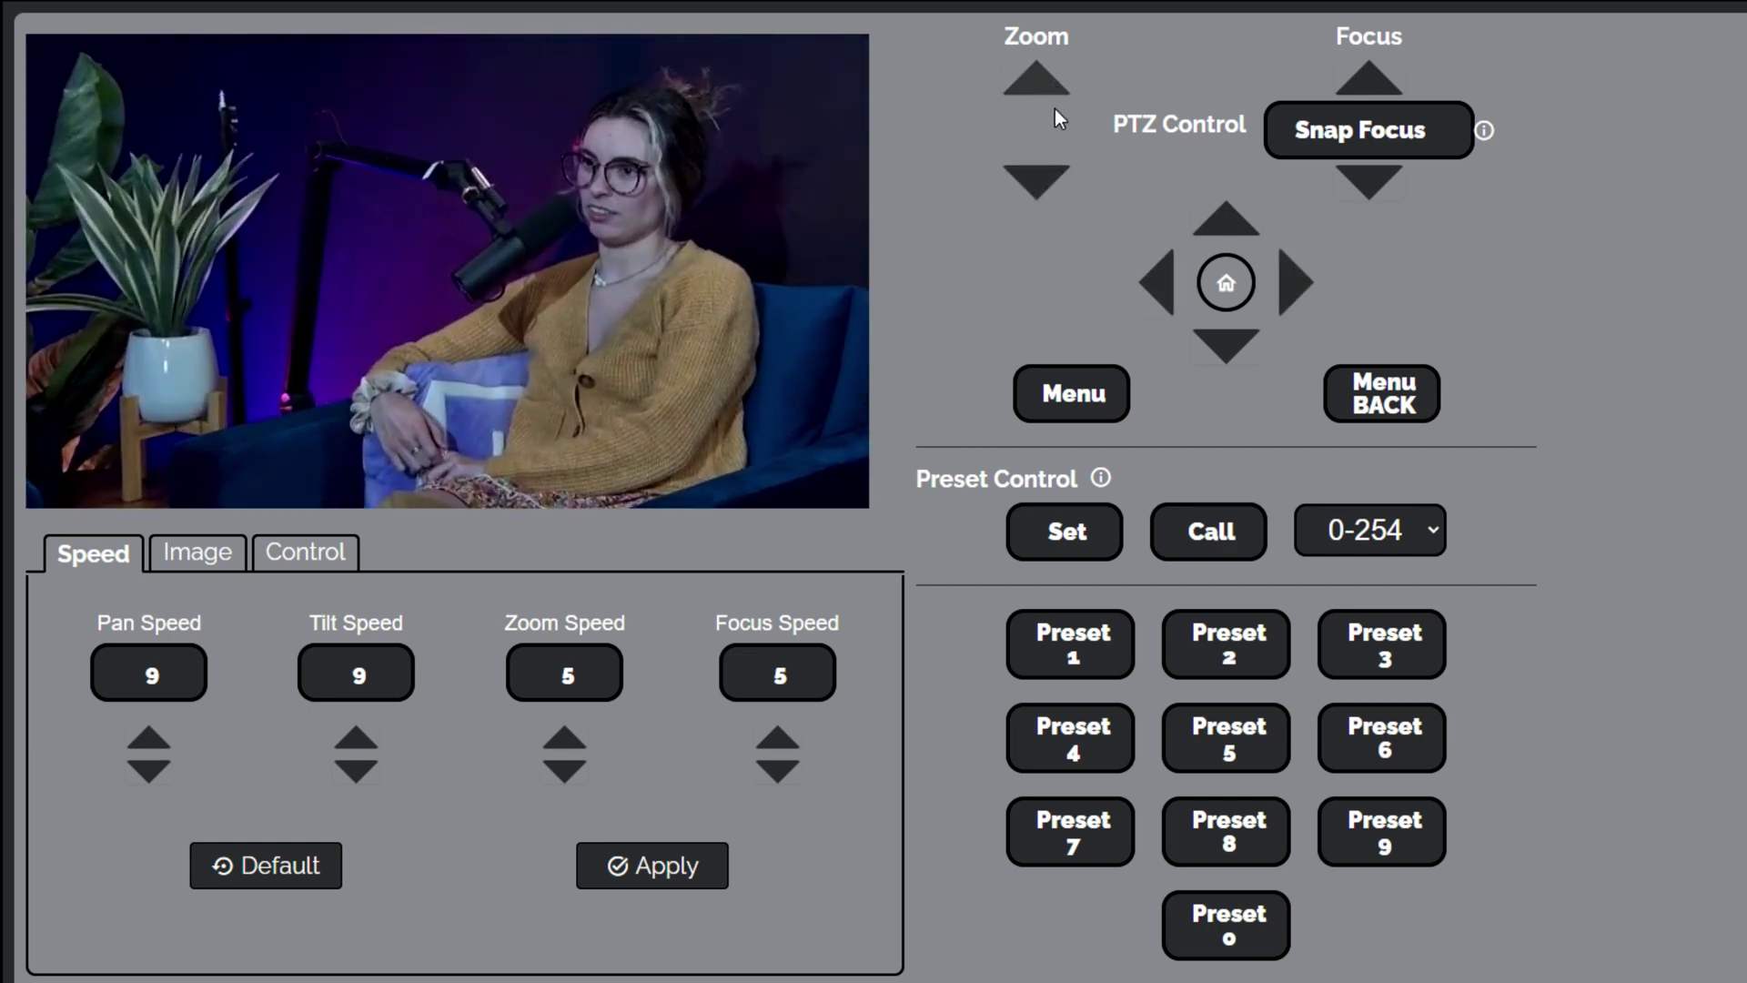
pyautogui.click(1077, 172)
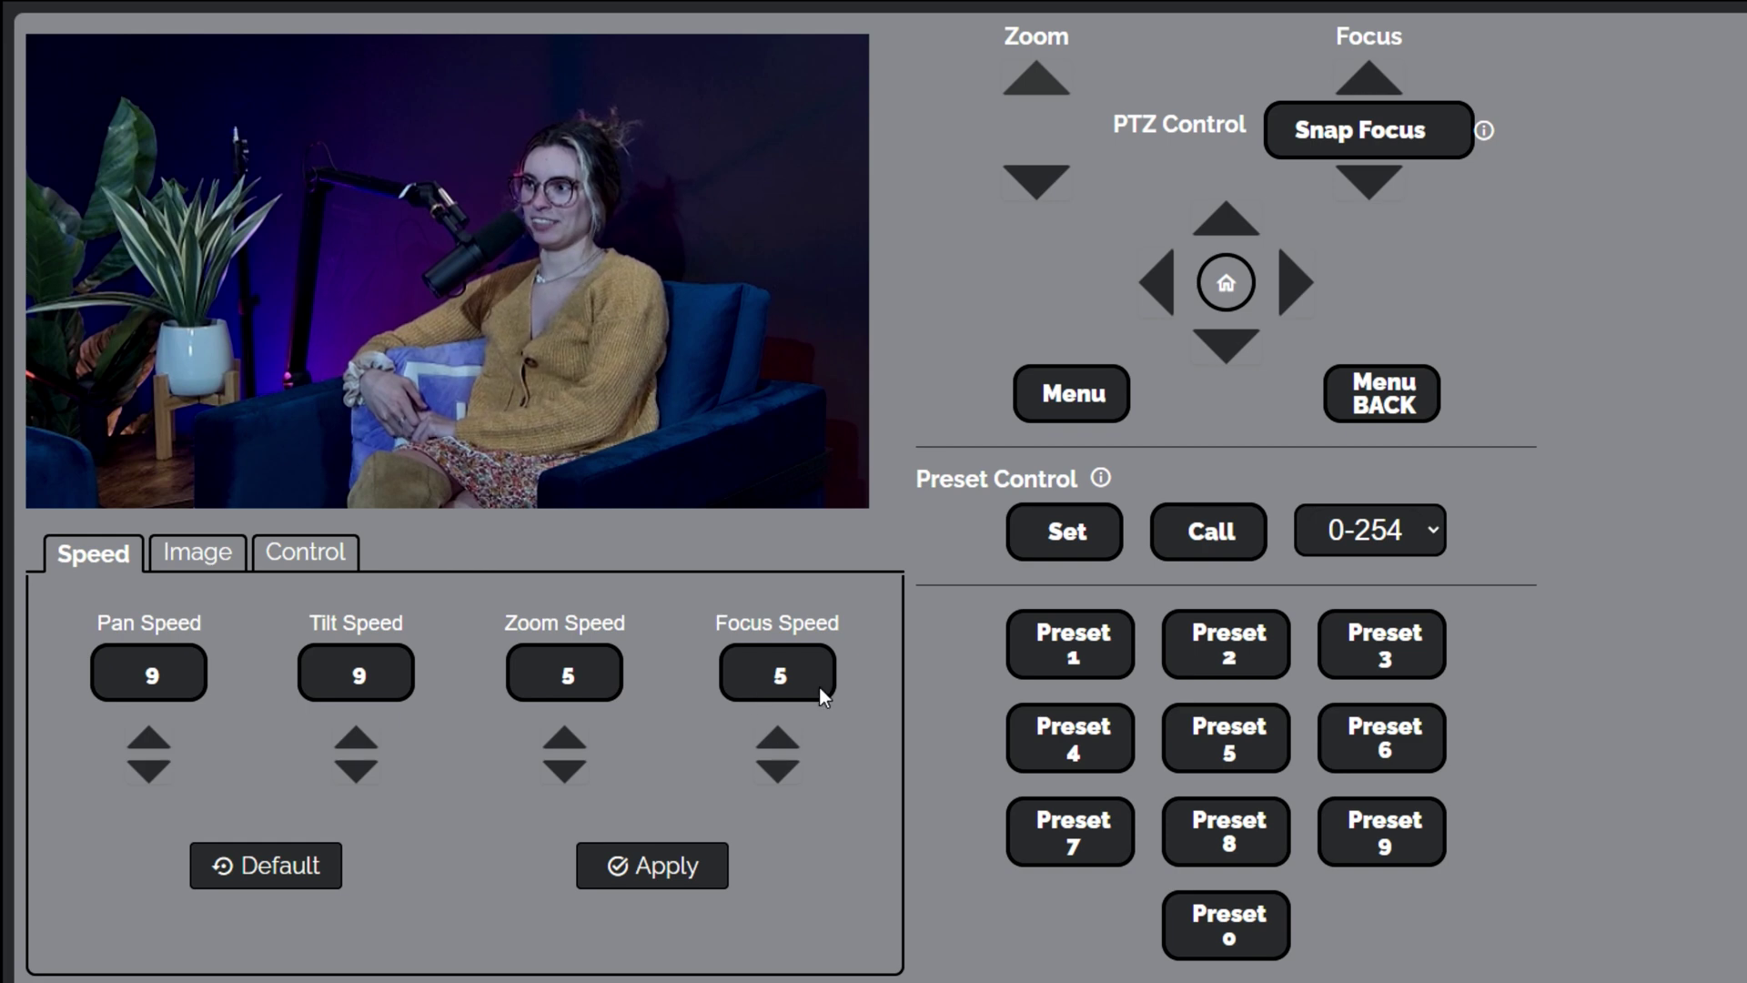
# Review the Image sub-tabs: exposure, white balance, focus and advanced settings.
pyautogui.click(177, 554)
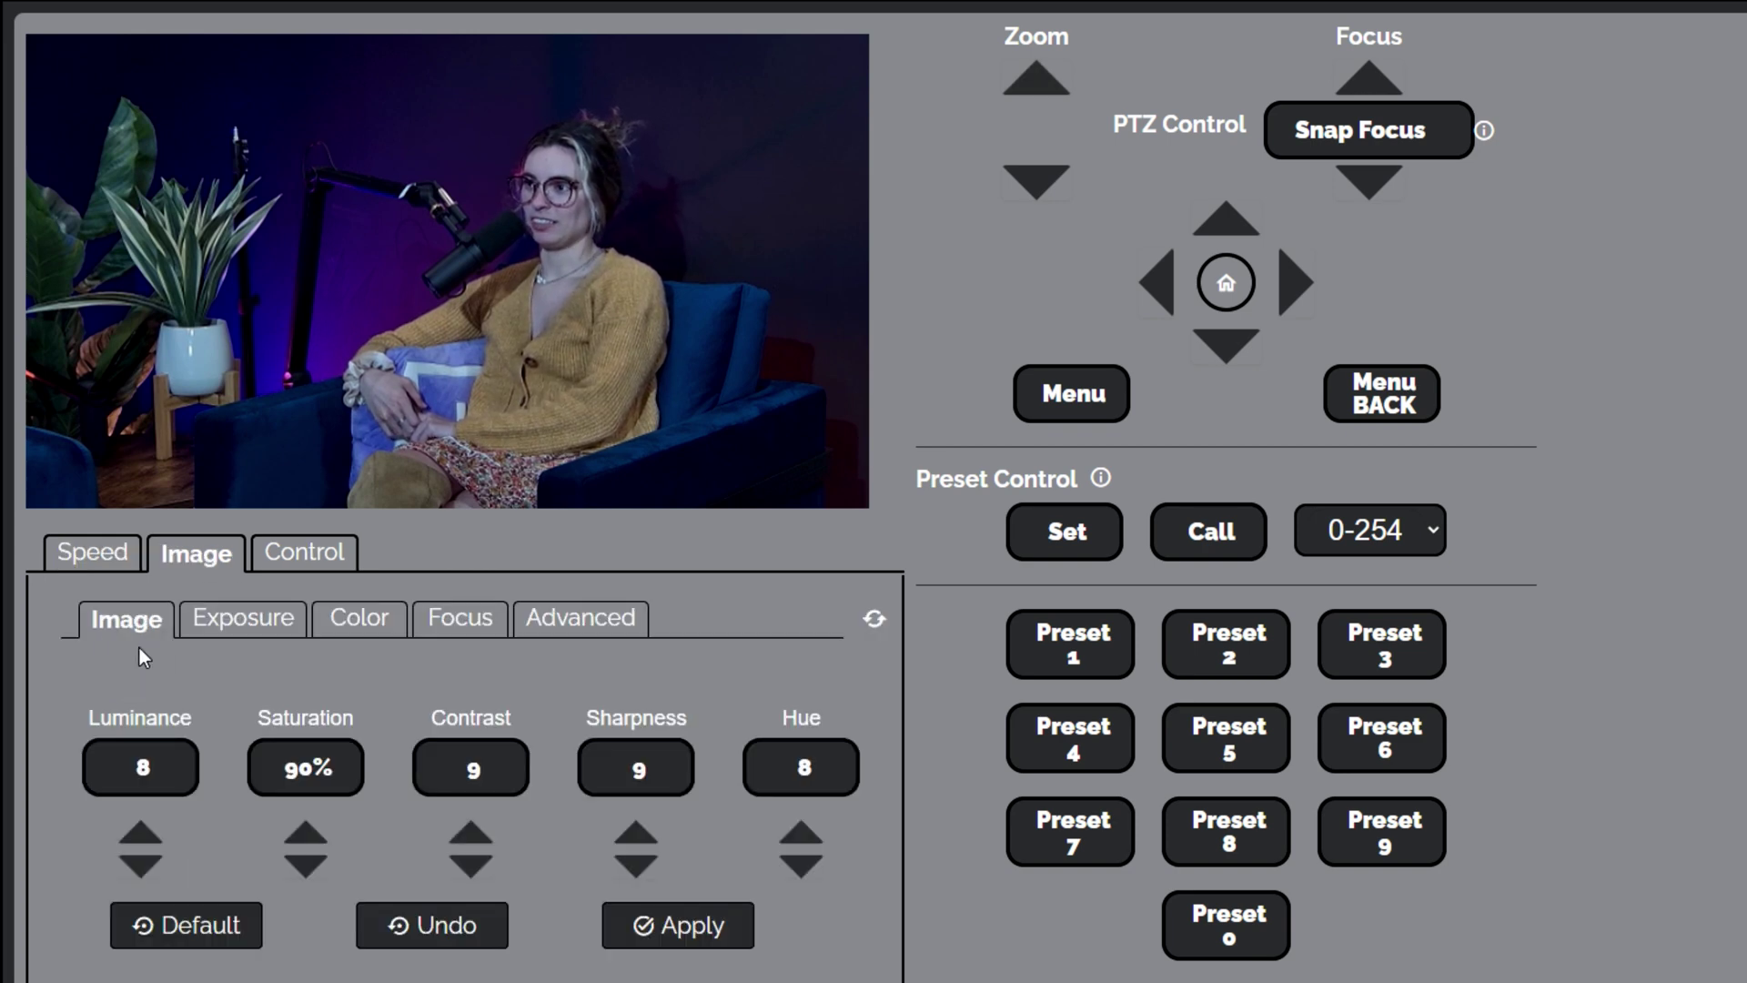
pyautogui.click(258, 628)
pyautogui.click(370, 637)
pyautogui.click(464, 632)
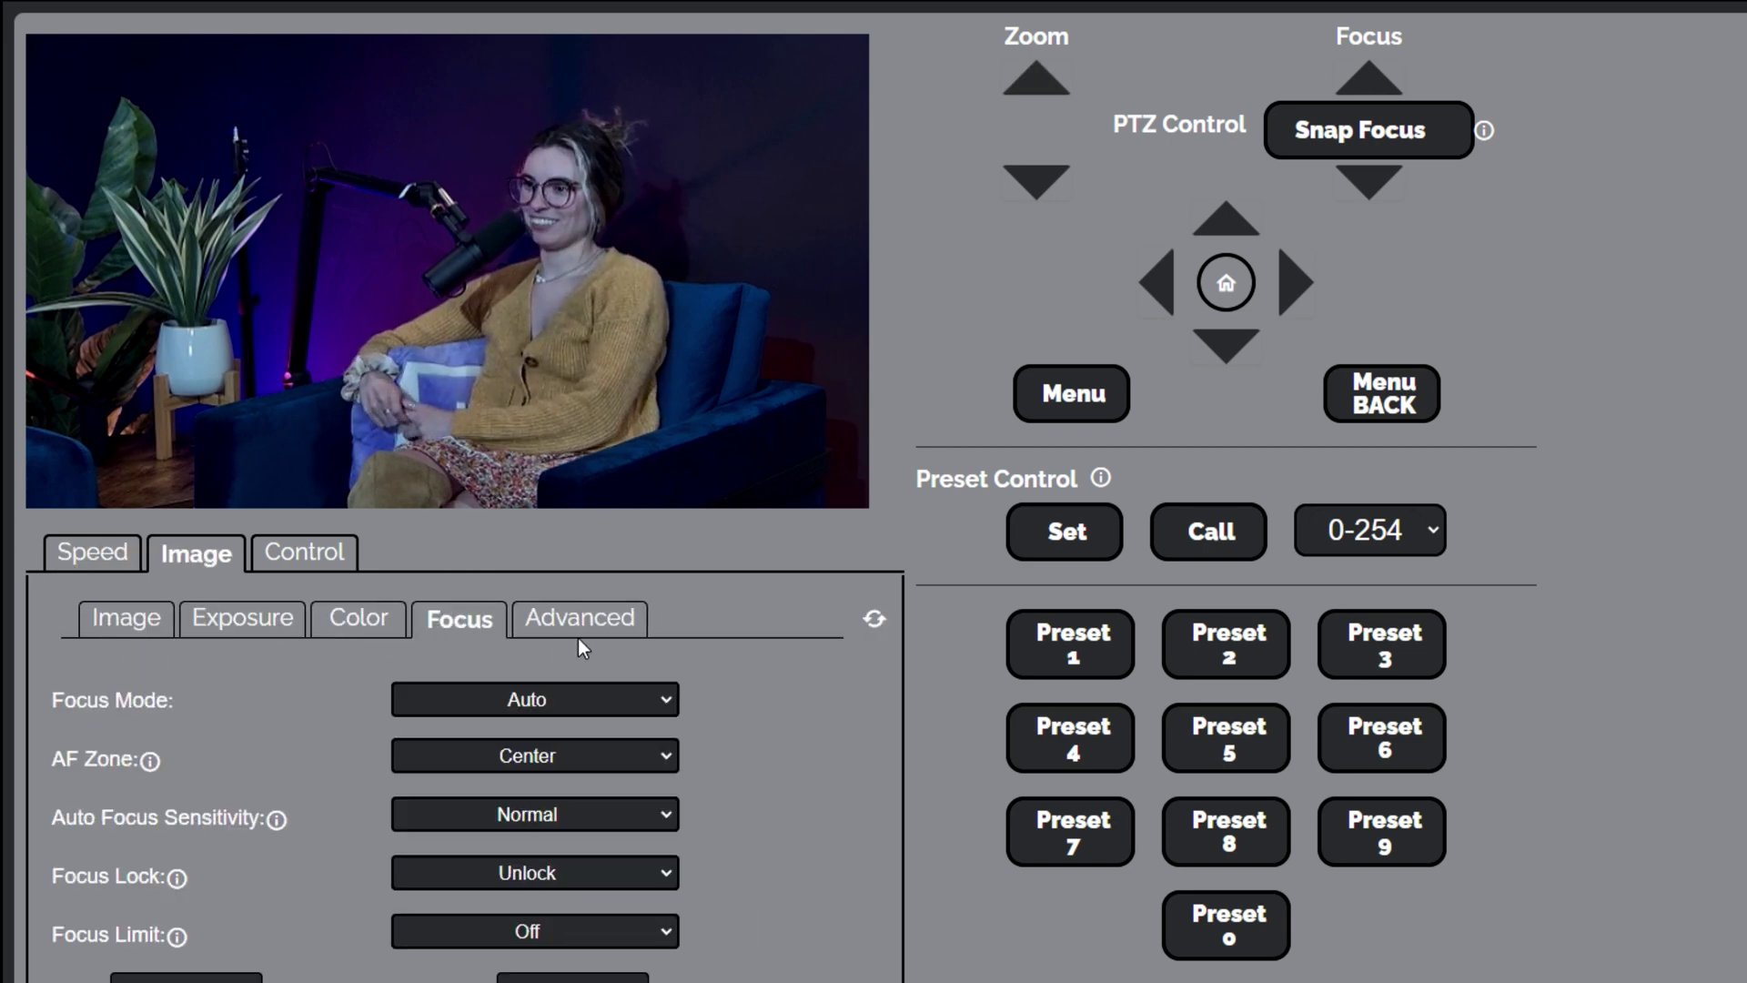
pyautogui.click(600, 624)
# Under Control, check the port numbers, then set Auto Tracking to On in Mode.
pyautogui.click(320, 546)
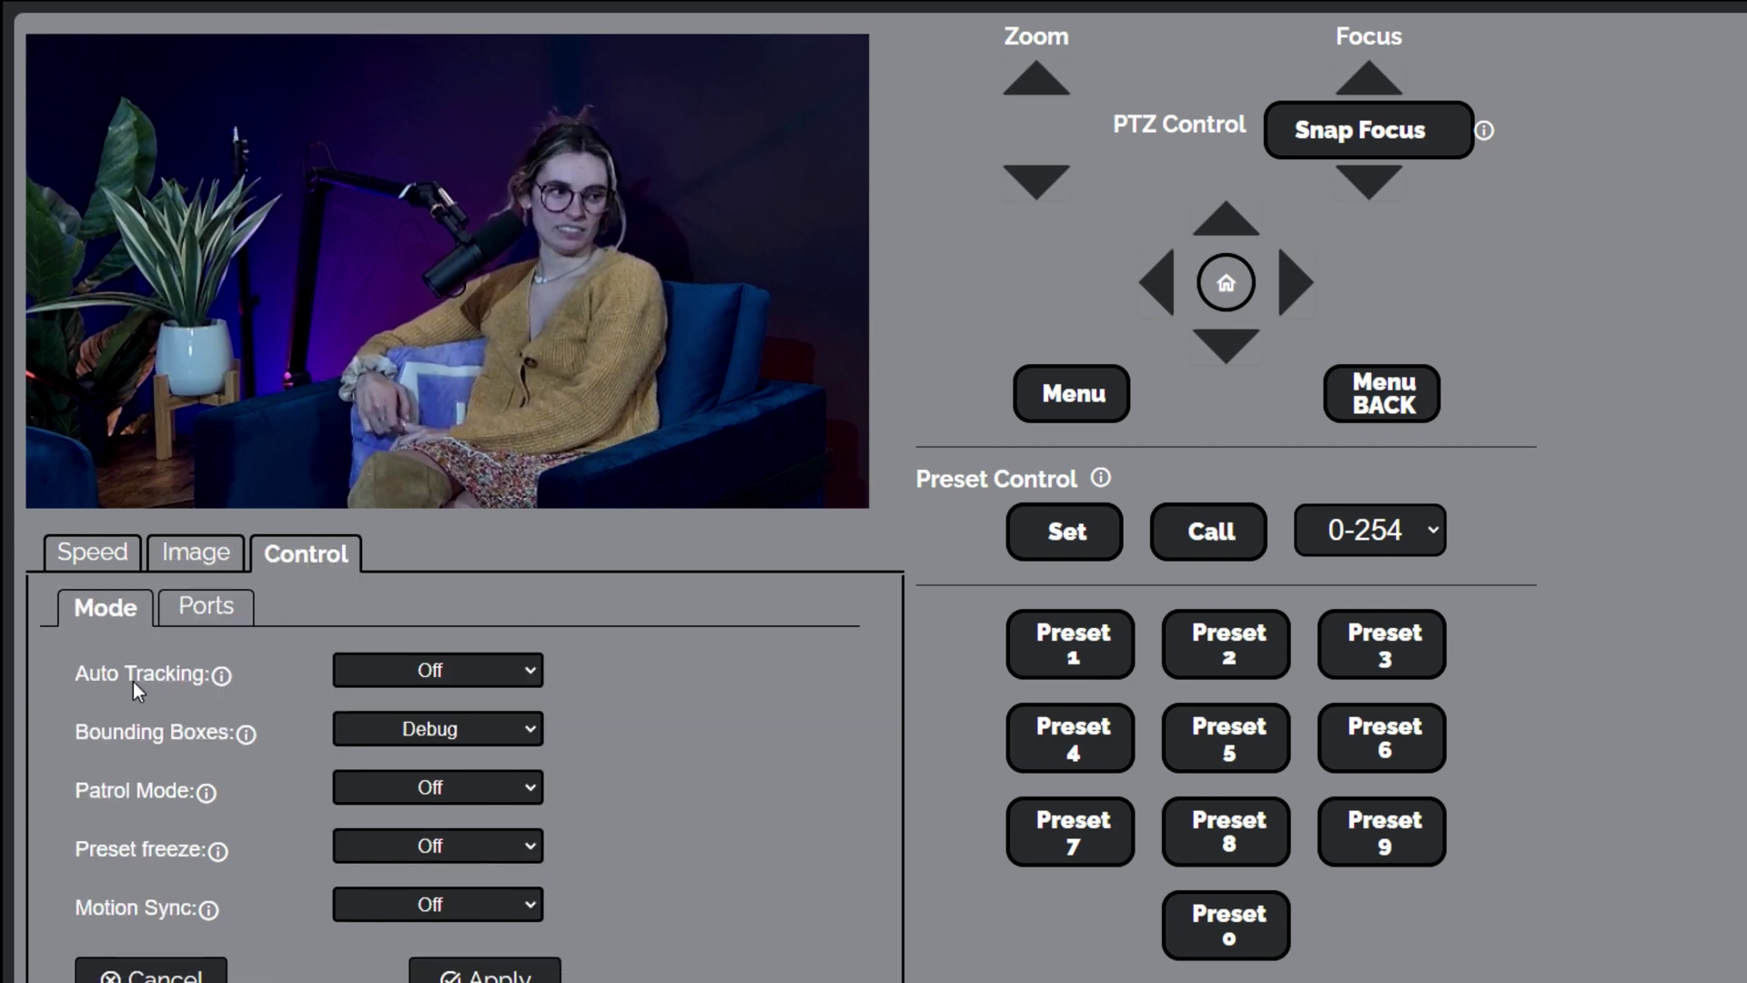
pyautogui.click(206, 607)
pyautogui.click(105, 608)
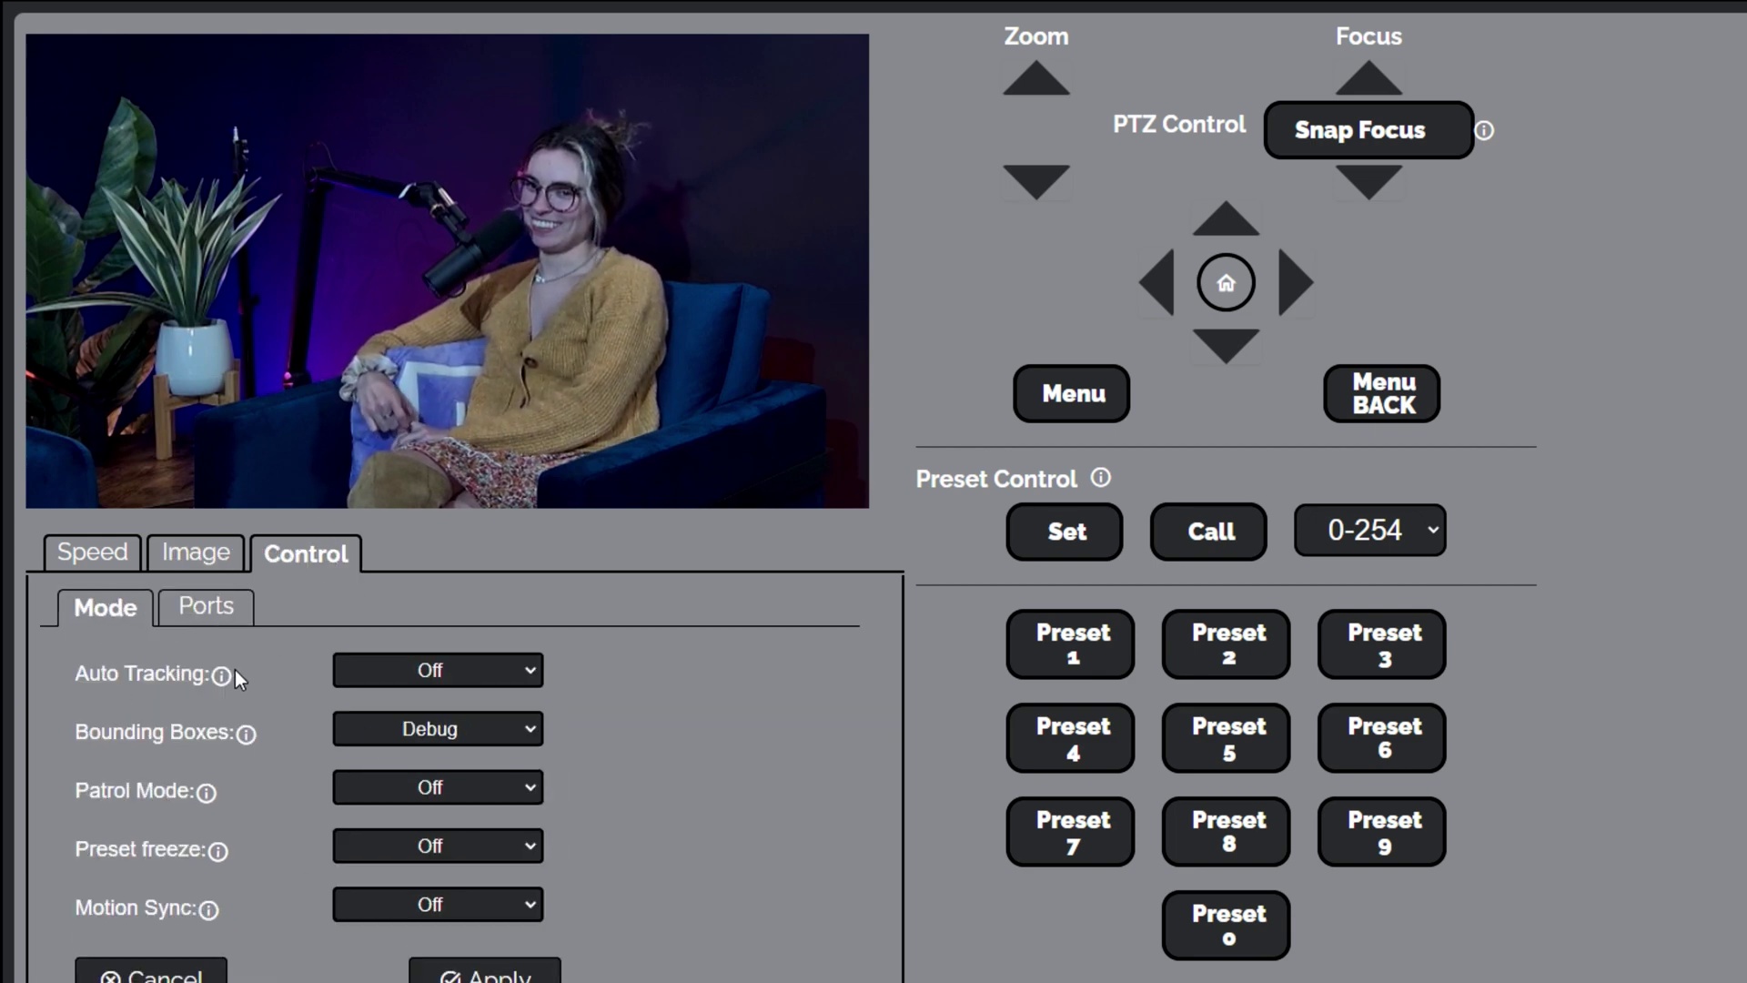
pyautogui.click(492, 672)
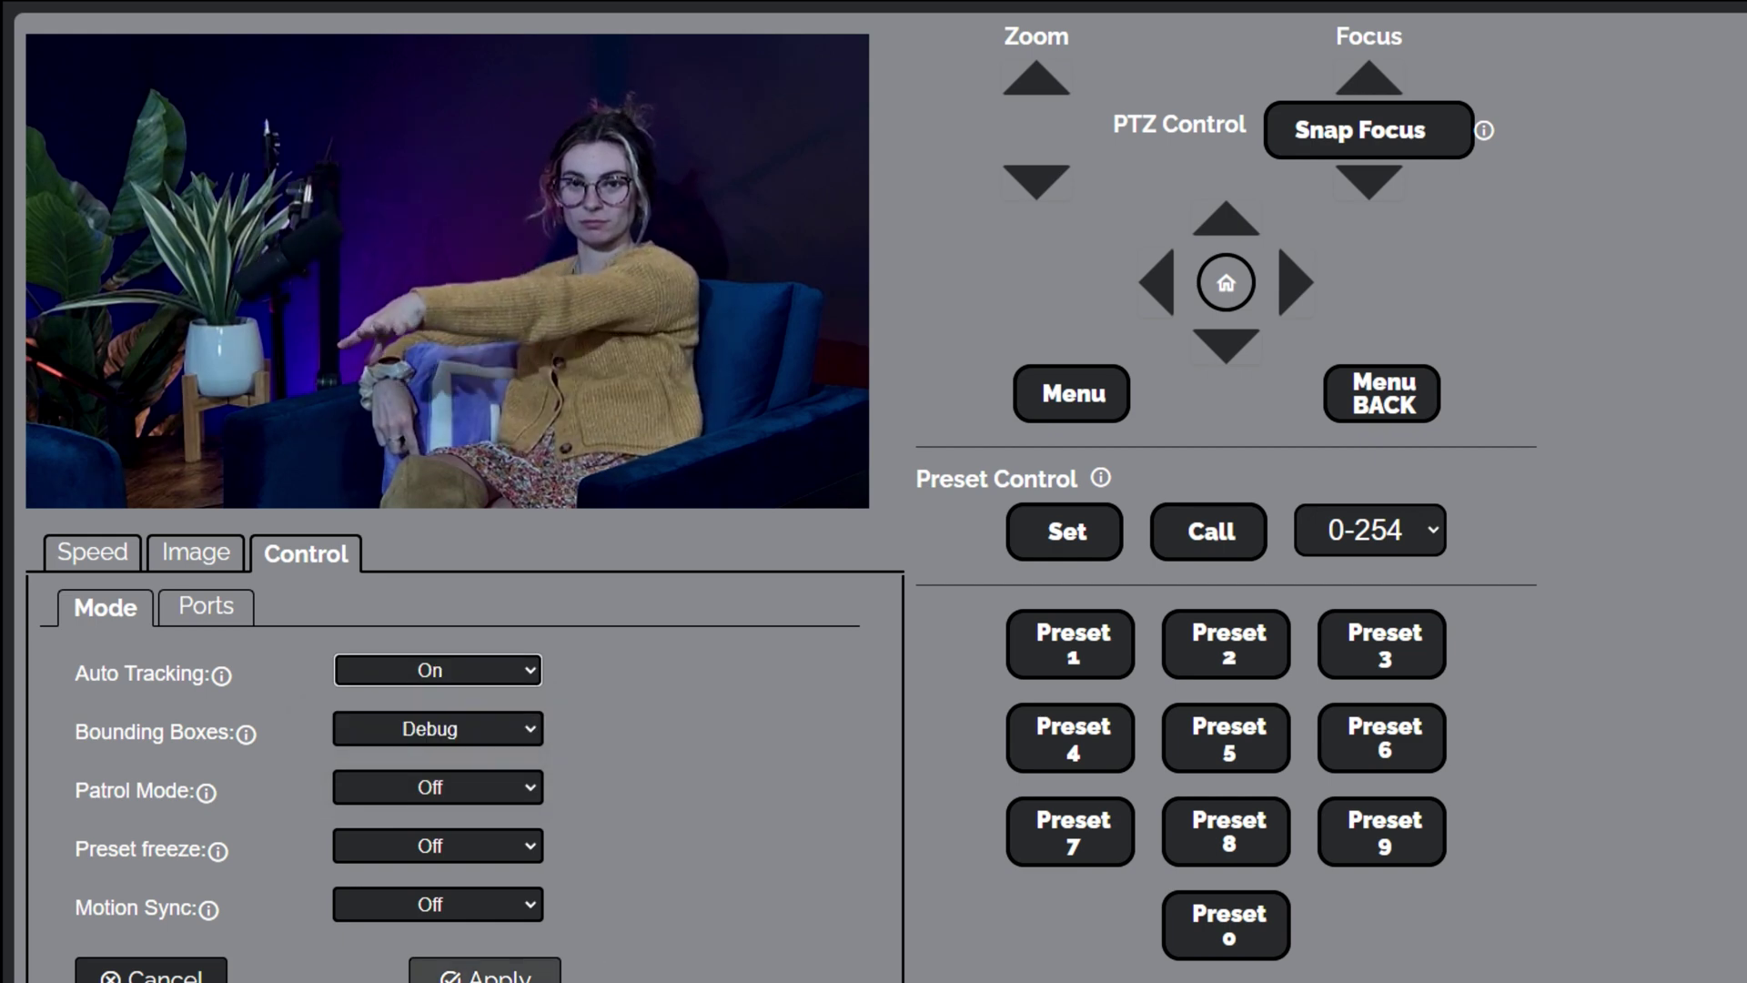
pyautogui.click(492, 976)
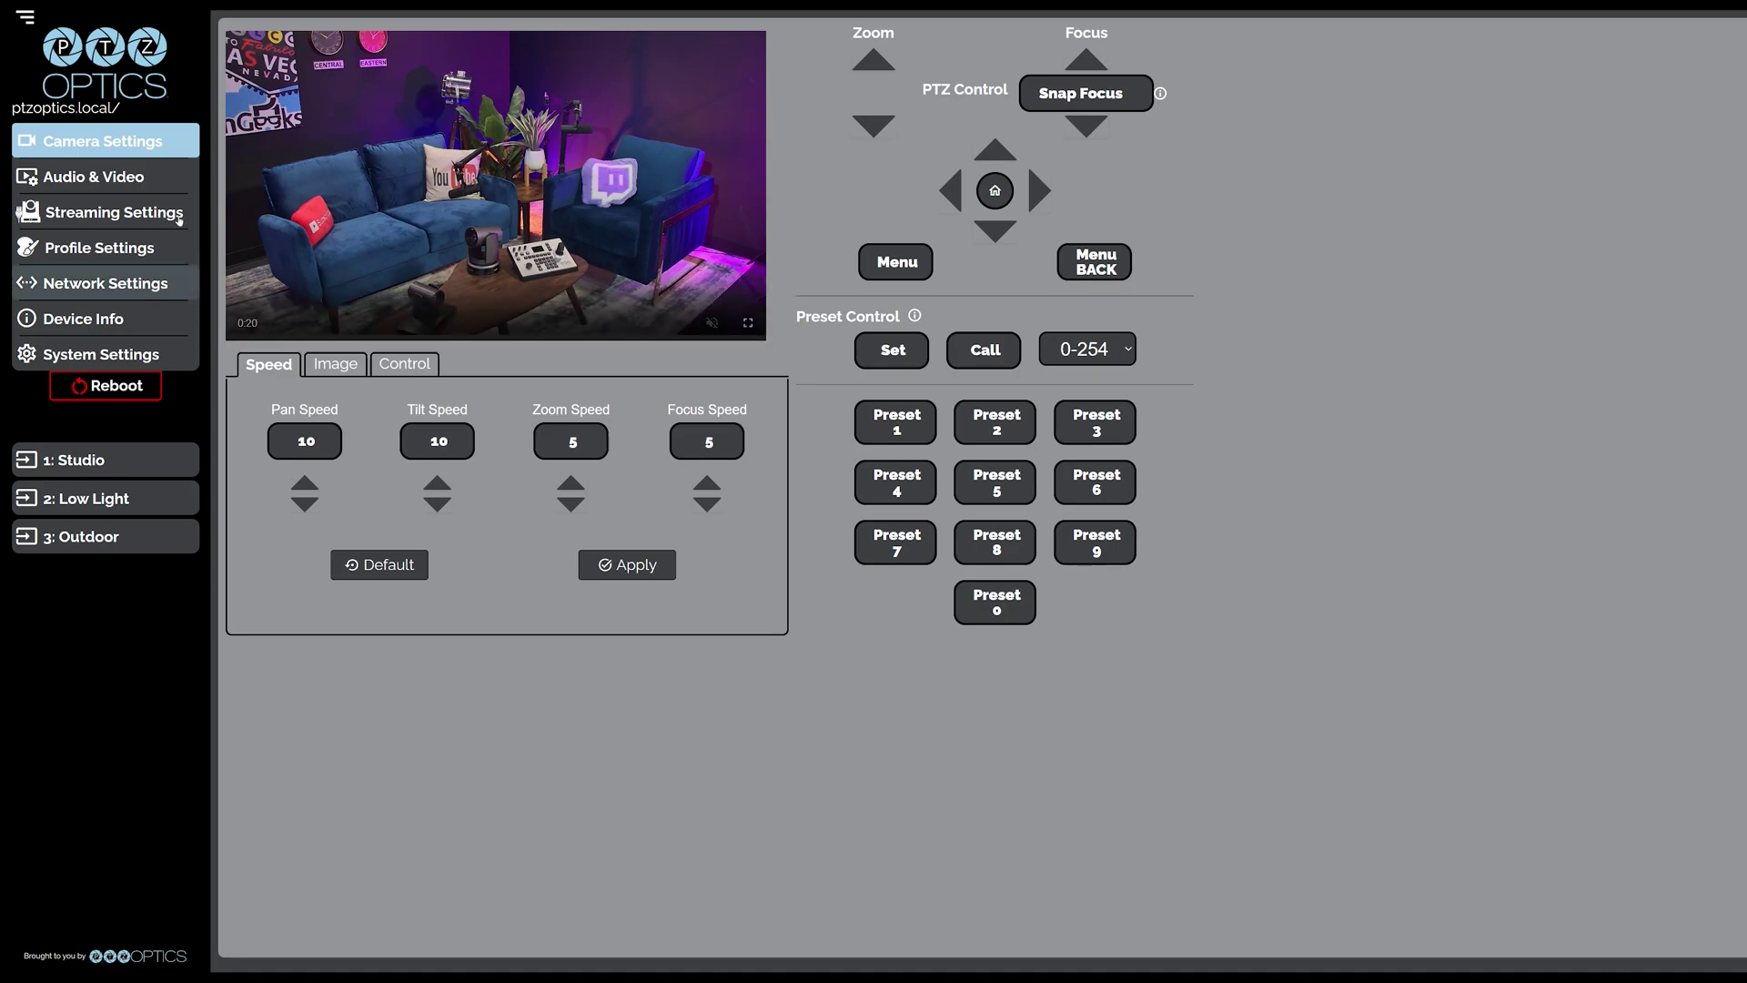
# In Audio & Video settings, try the USB / IP and USB / HDMI-SDI video outputs.
pyautogui.click(165, 179)
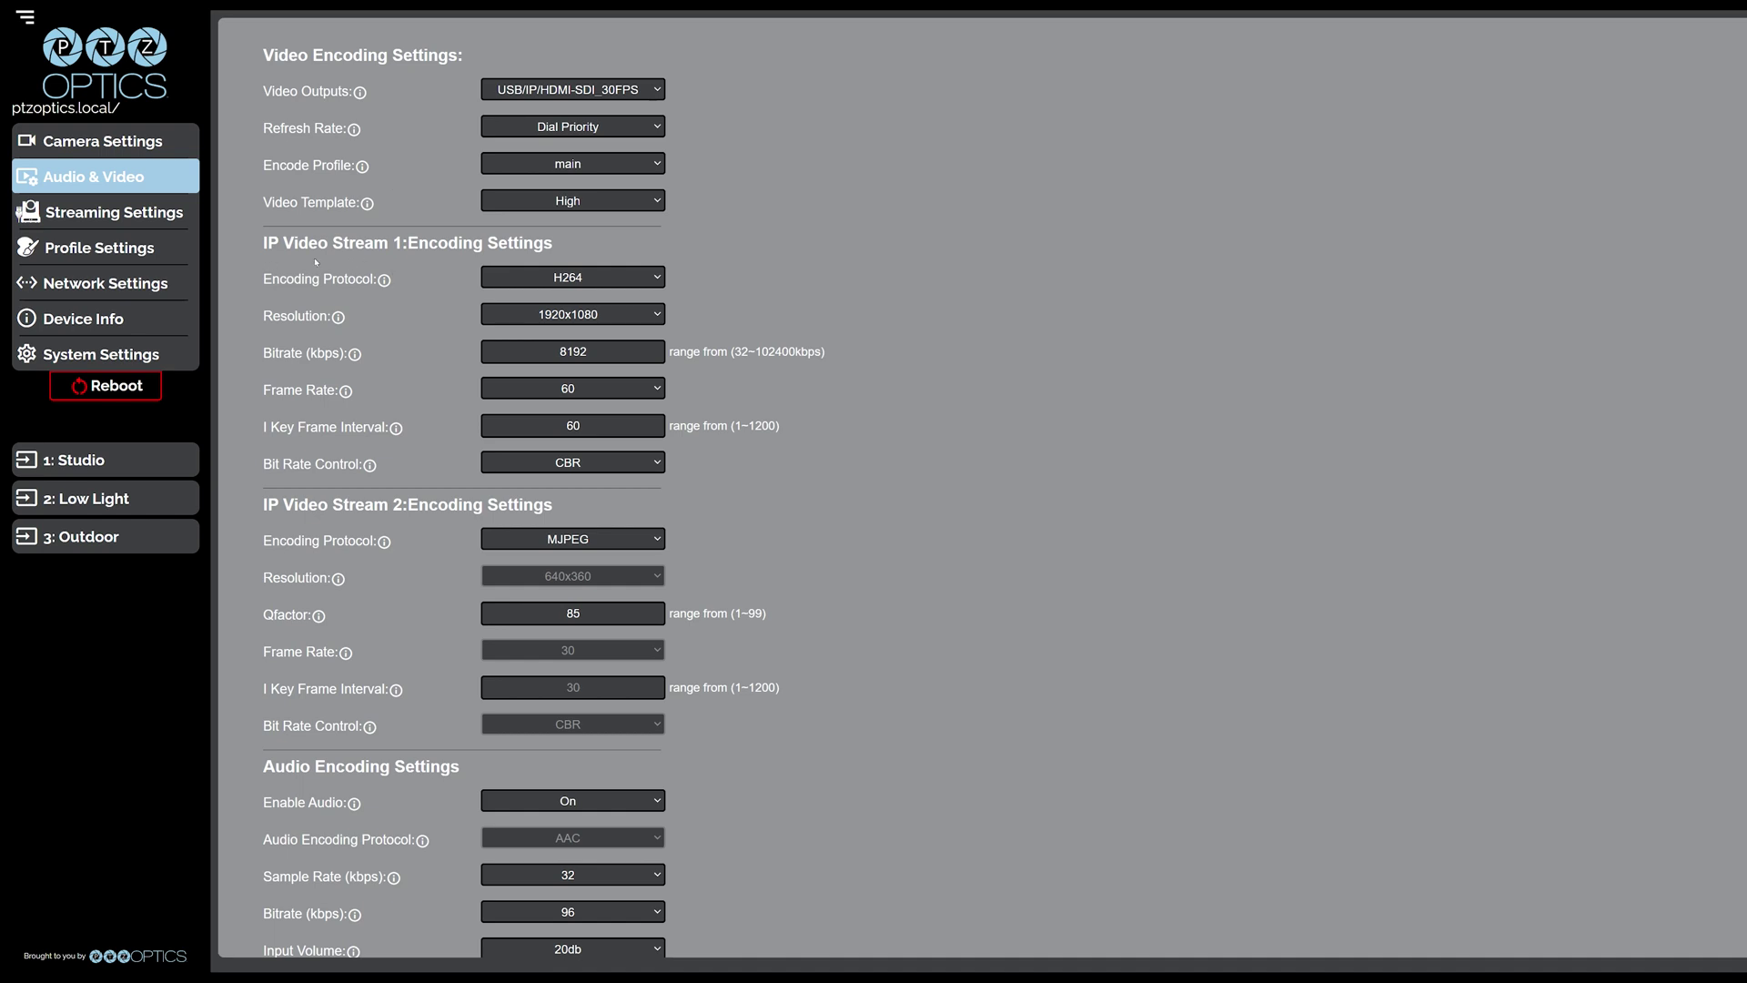
pyautogui.scroll(-3, 728, 752)
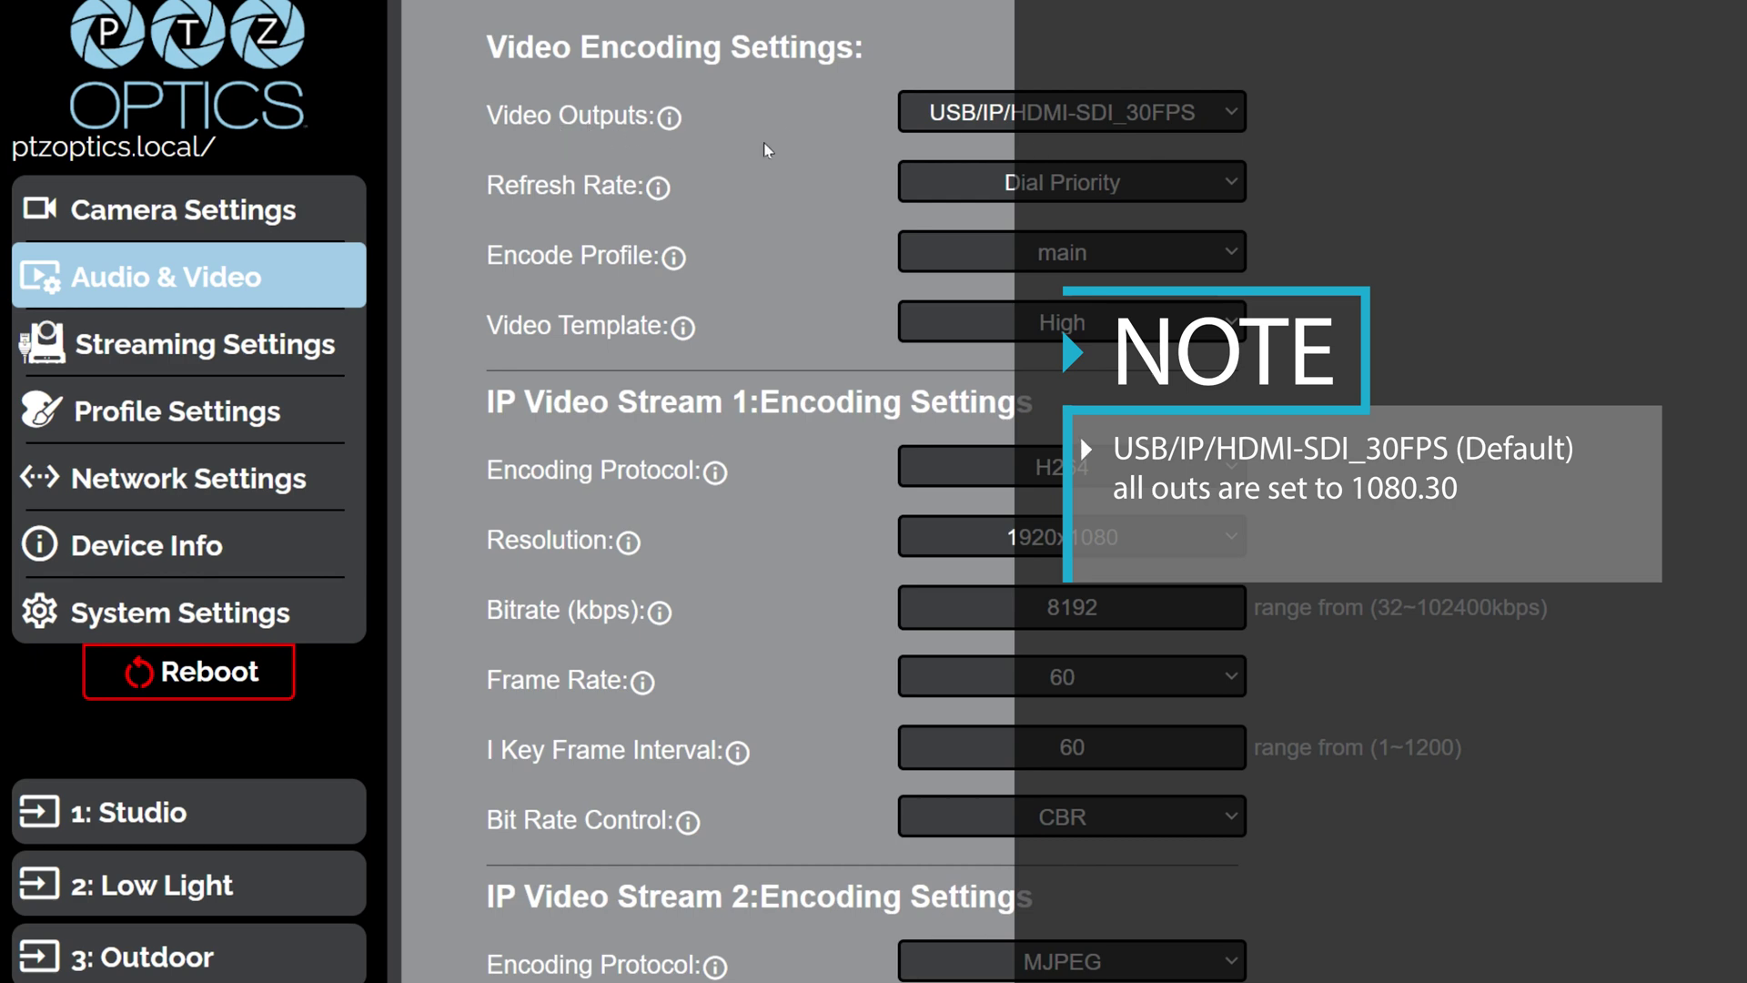
pyautogui.click(1232, 132)
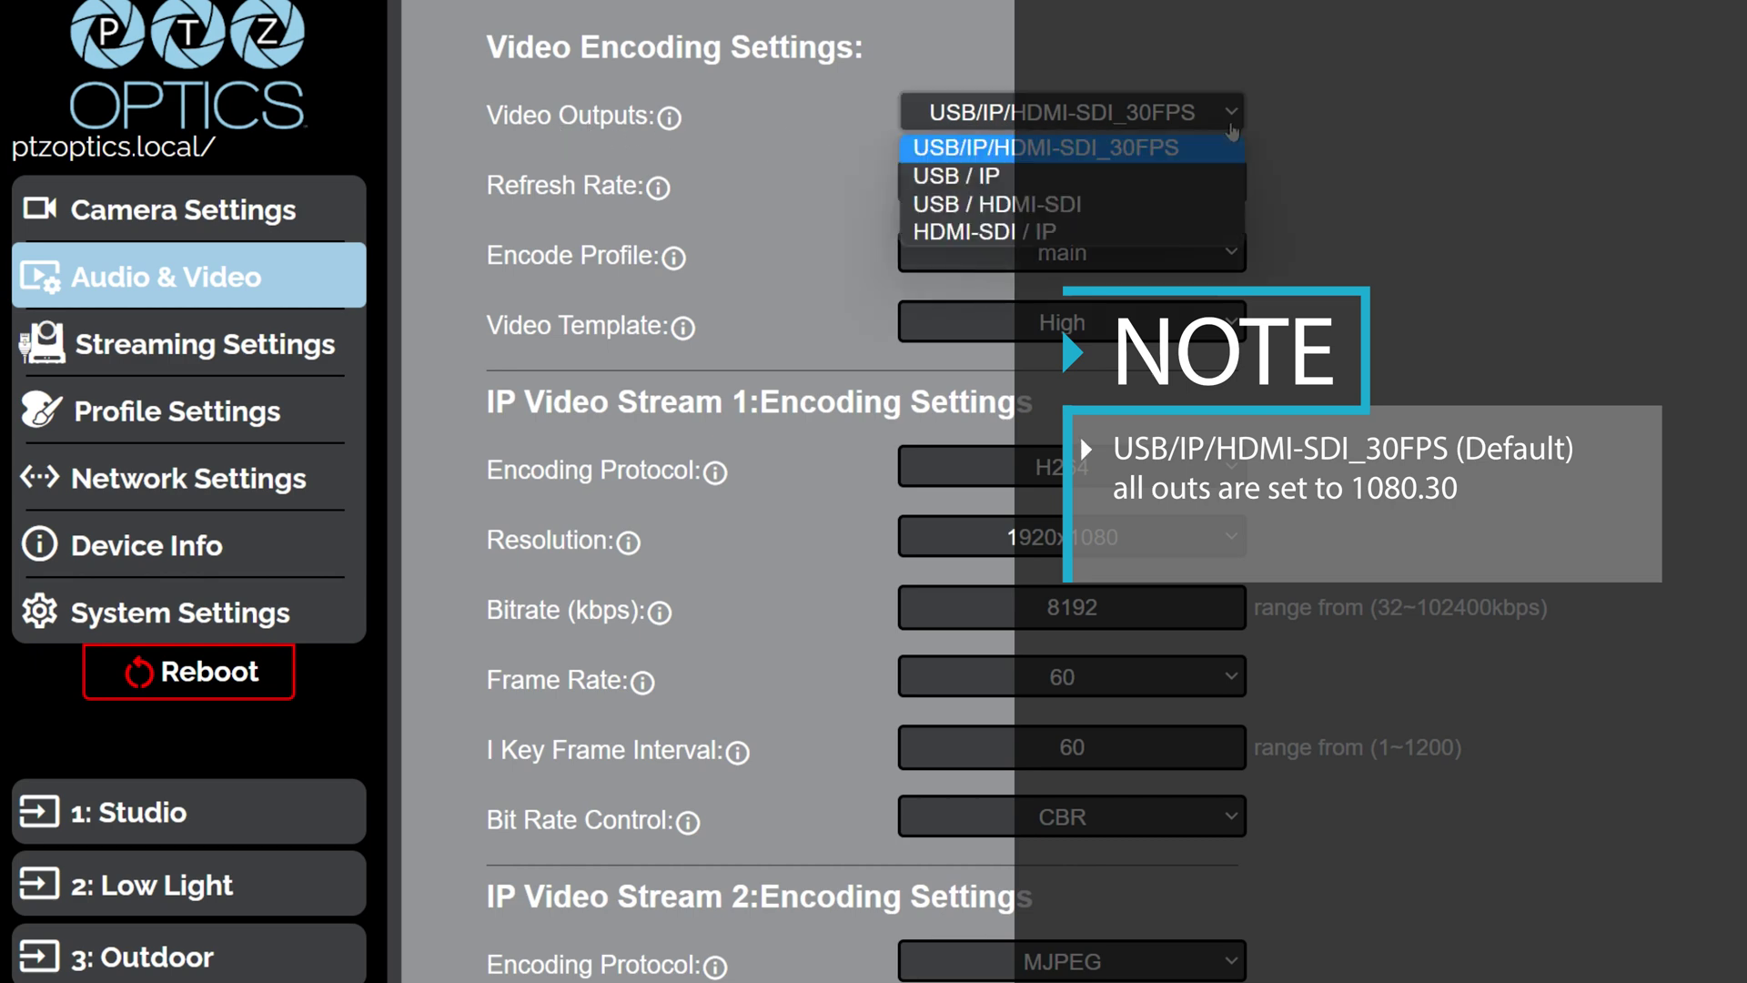
pyautogui.click(1220, 172)
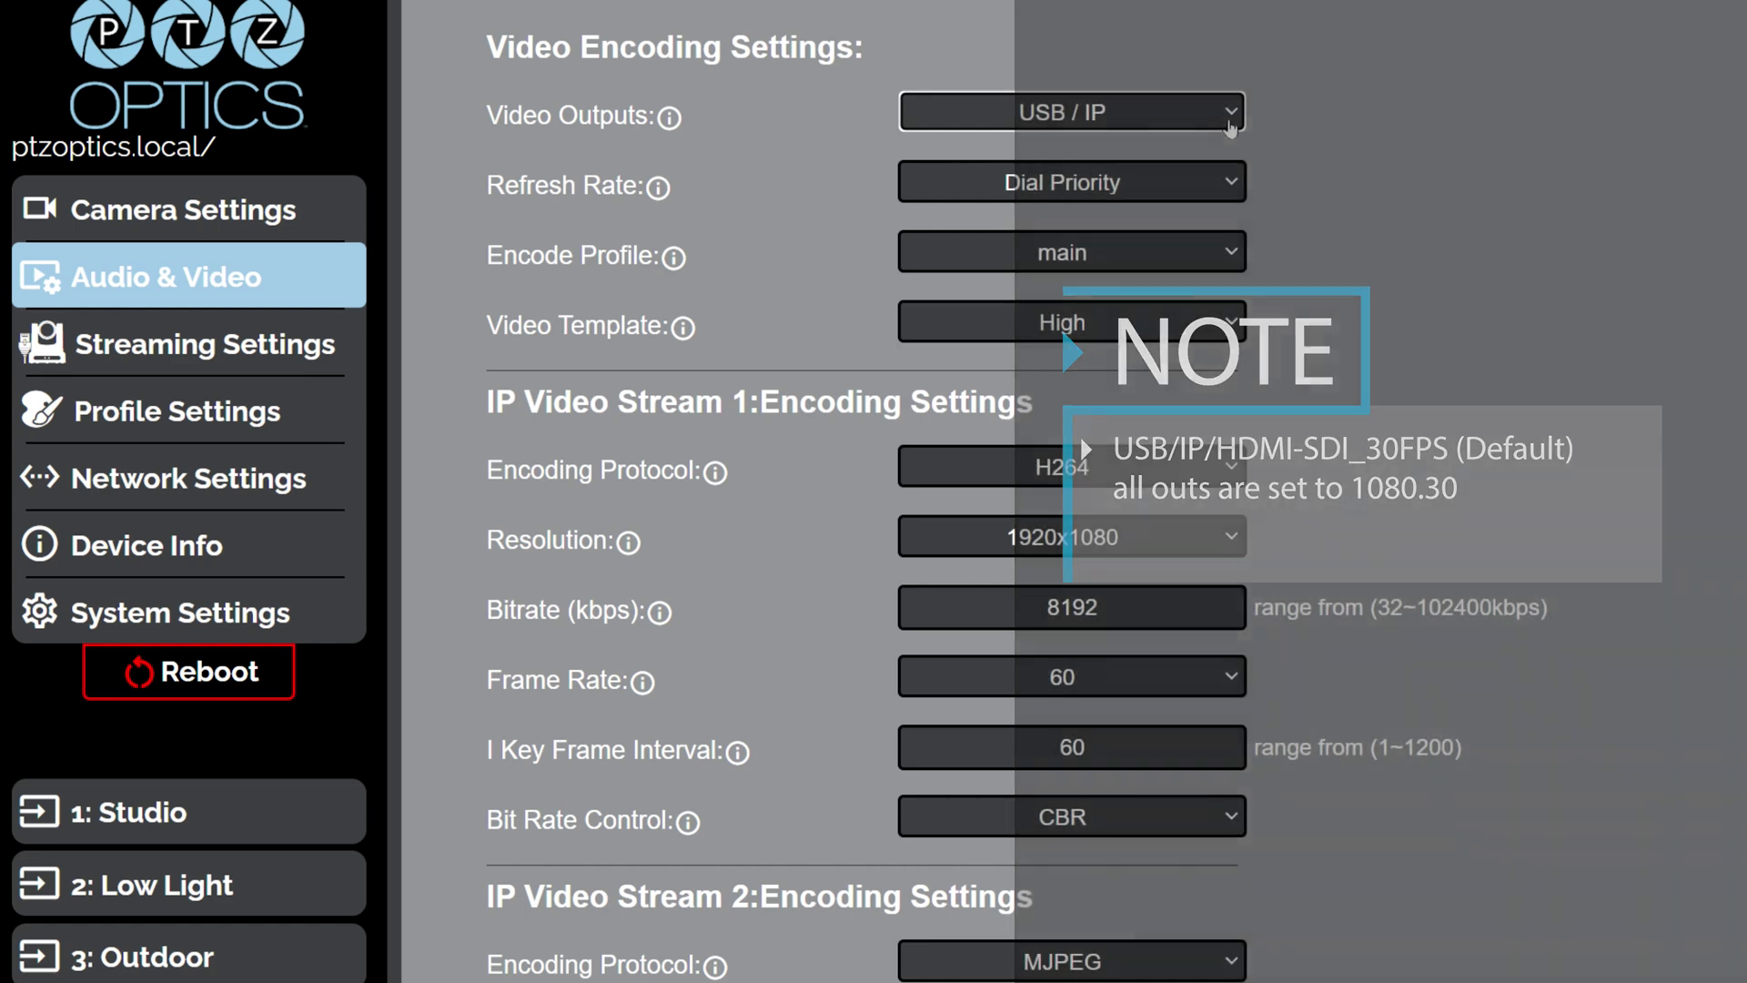
pyautogui.click(1230, 125)
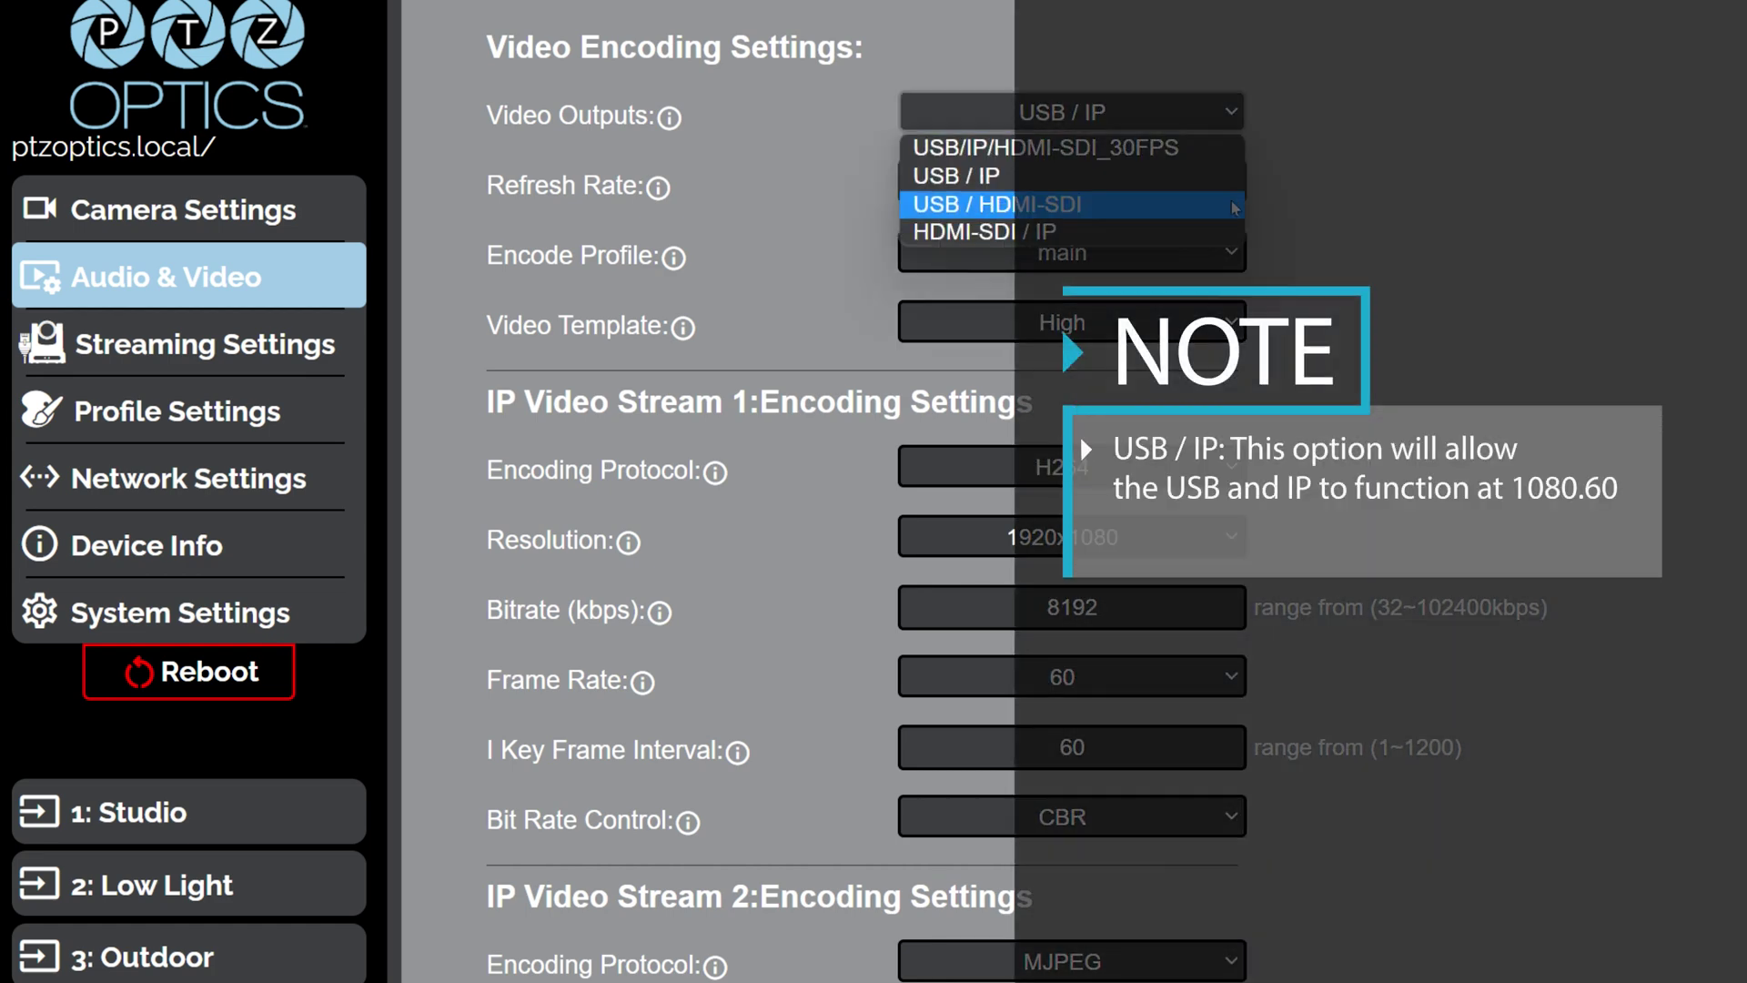
pyautogui.click(1233, 206)
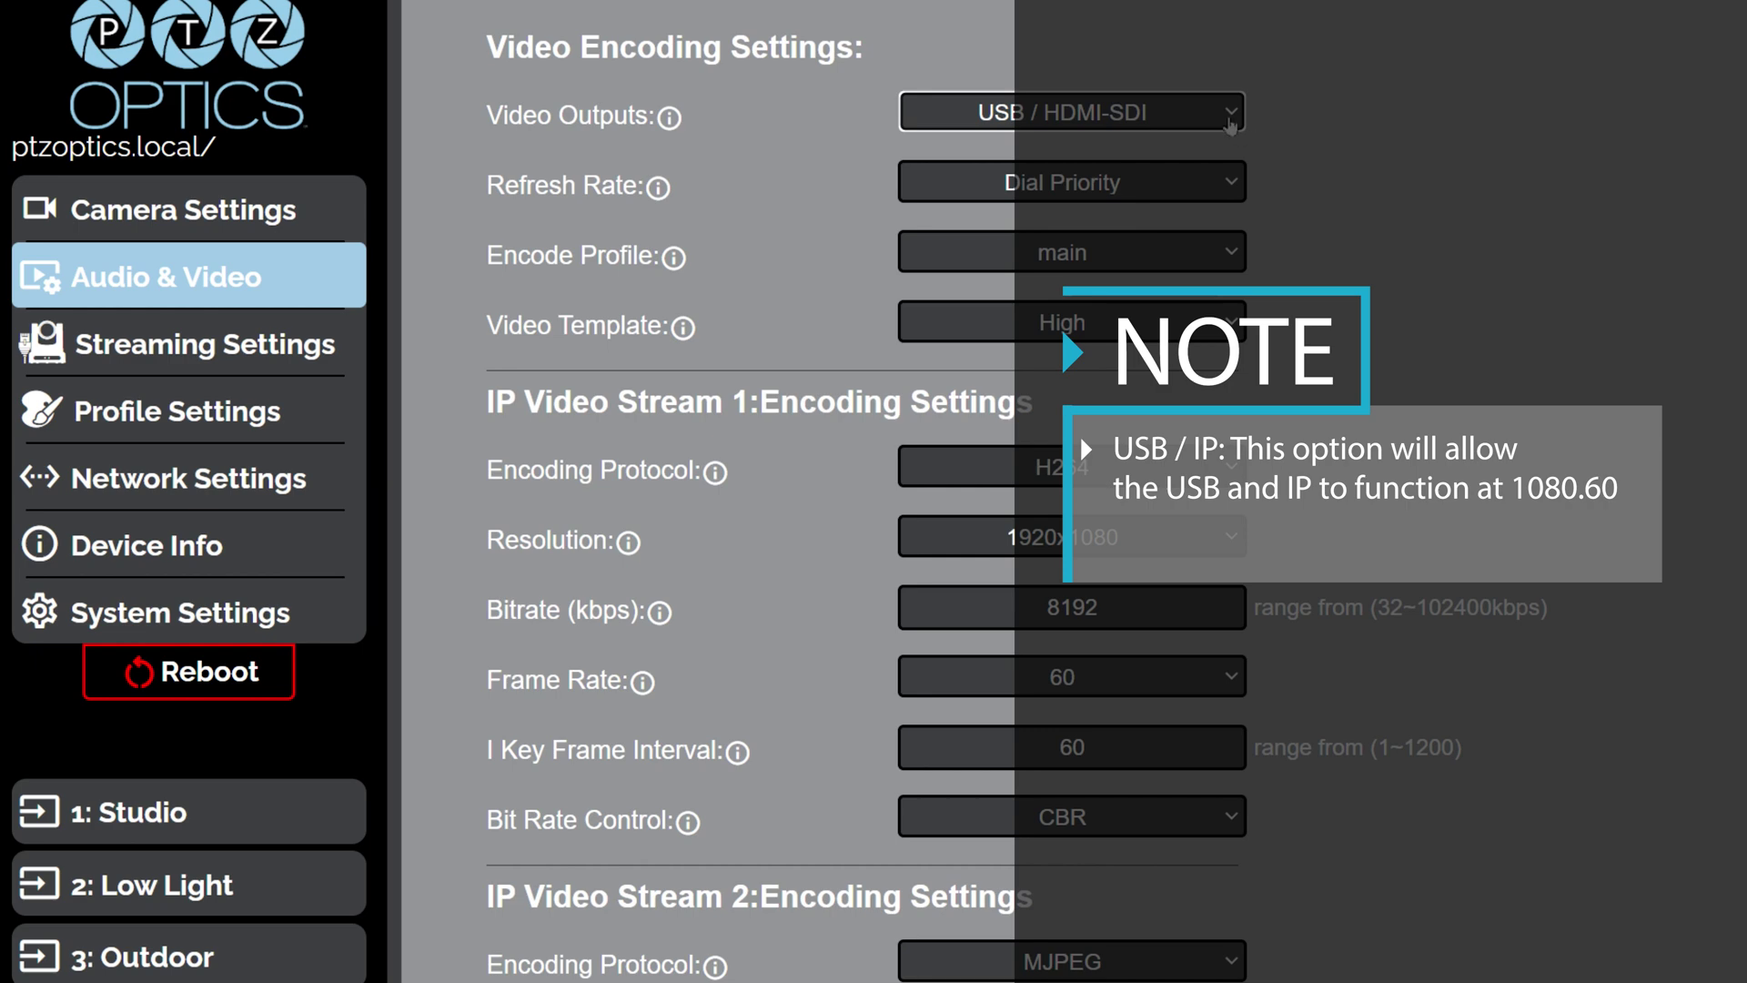
# Try HDMI-SDI / IP outputs, then restore USB/IP/HDMI-SDI_30FPS.
pyautogui.click(1230, 112)
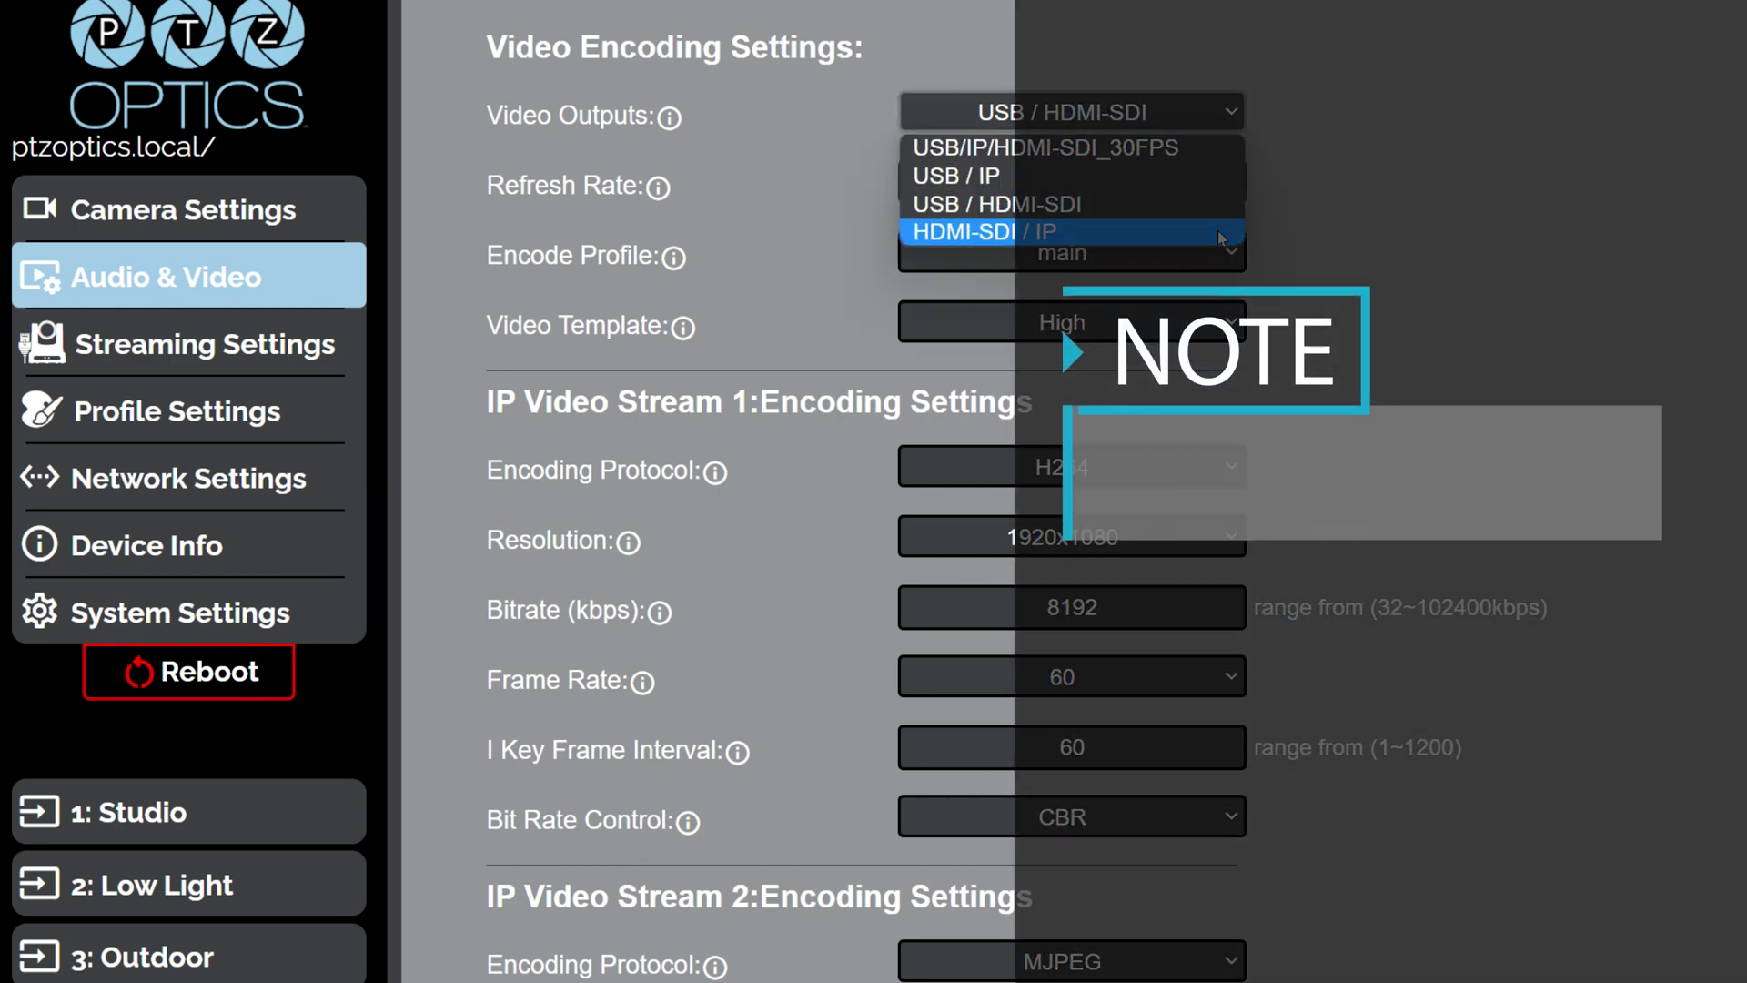
pyautogui.click(1219, 232)
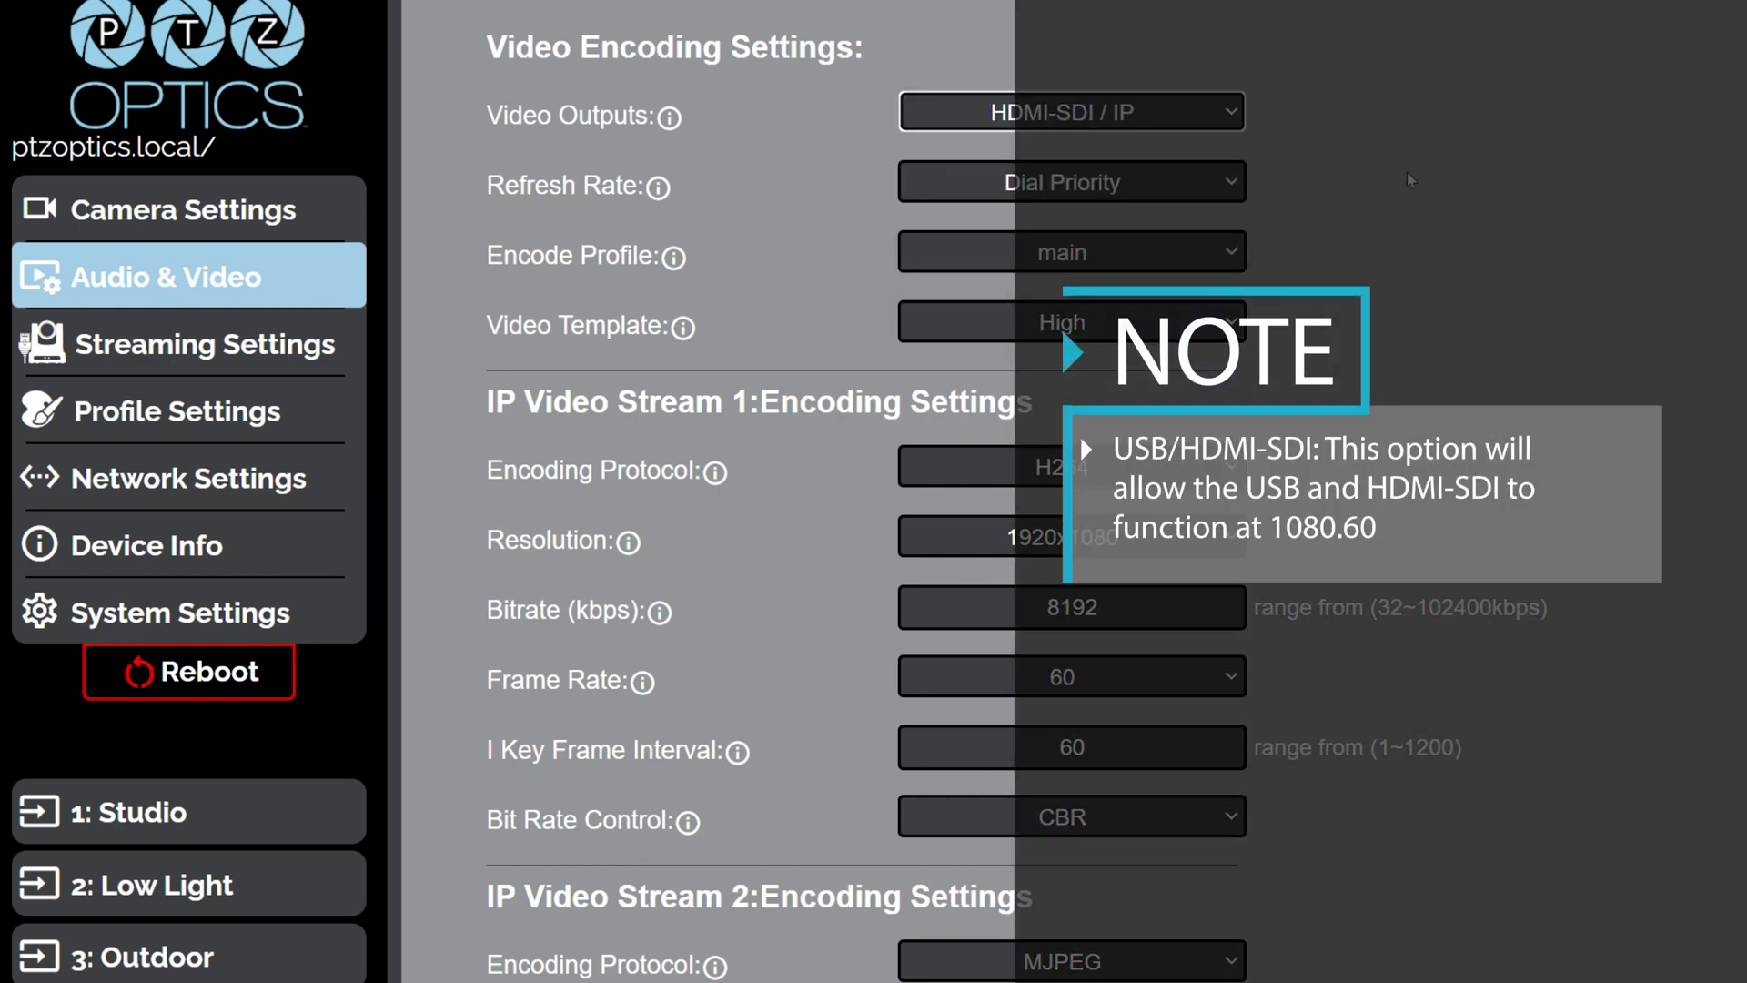
pyautogui.click(1225, 114)
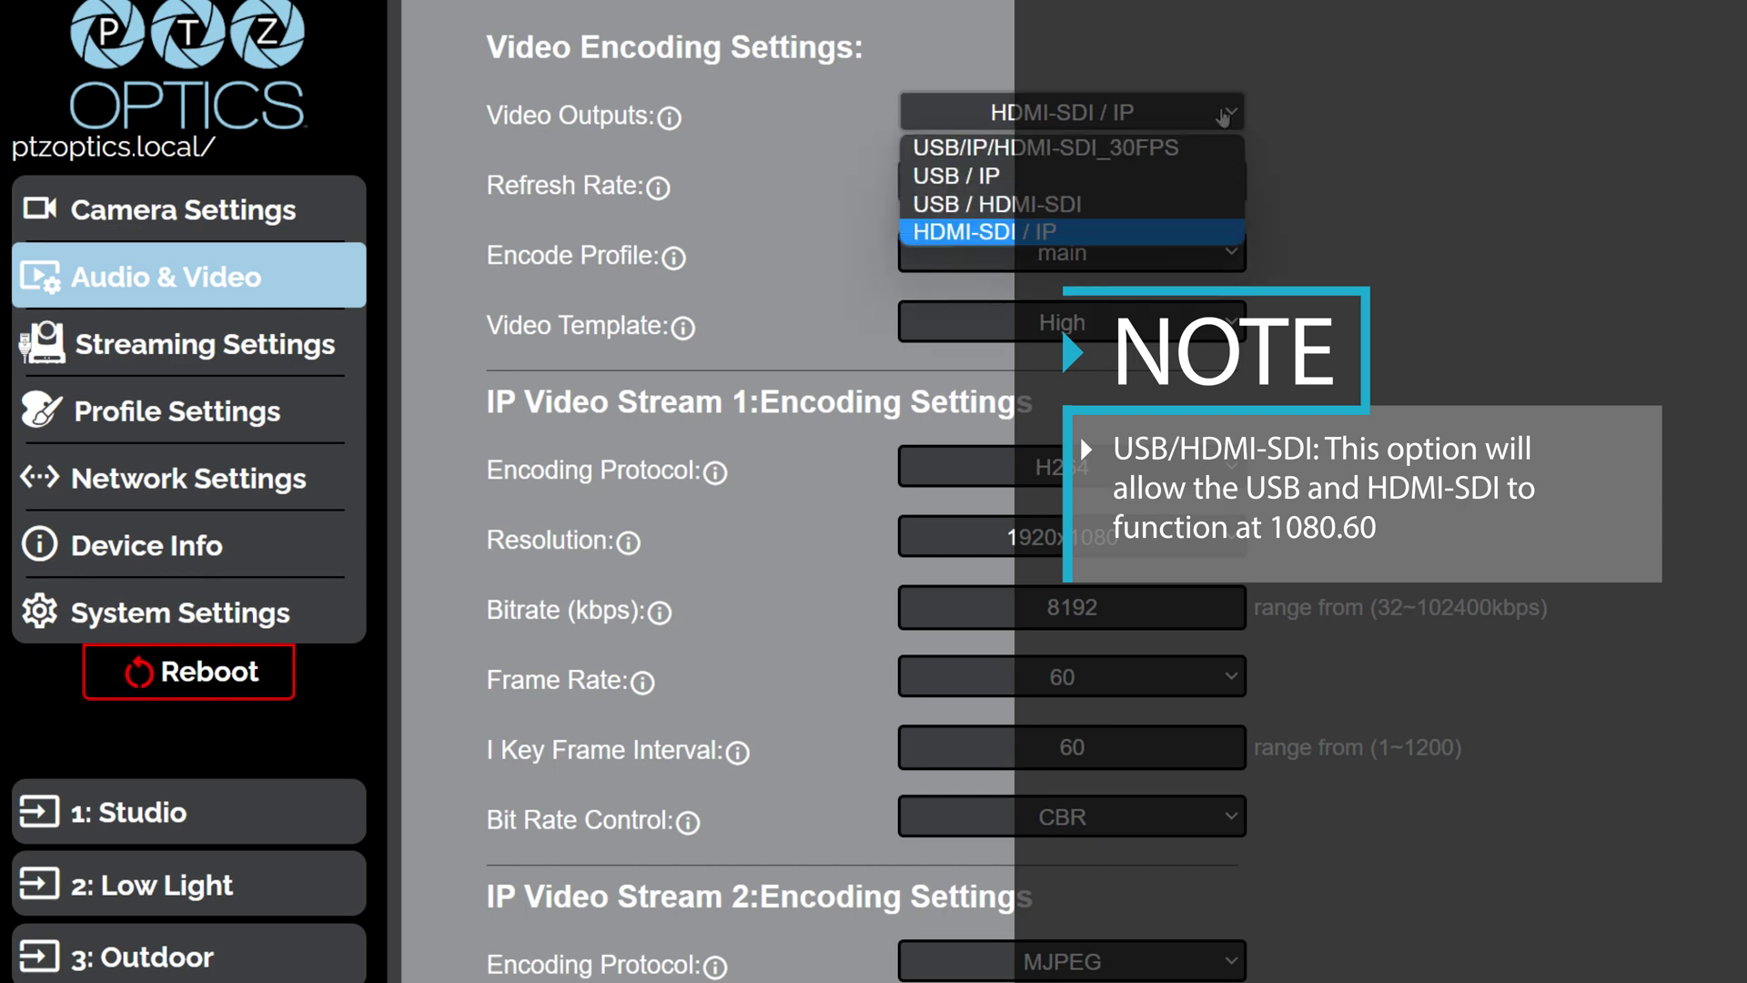
pyautogui.click(1222, 148)
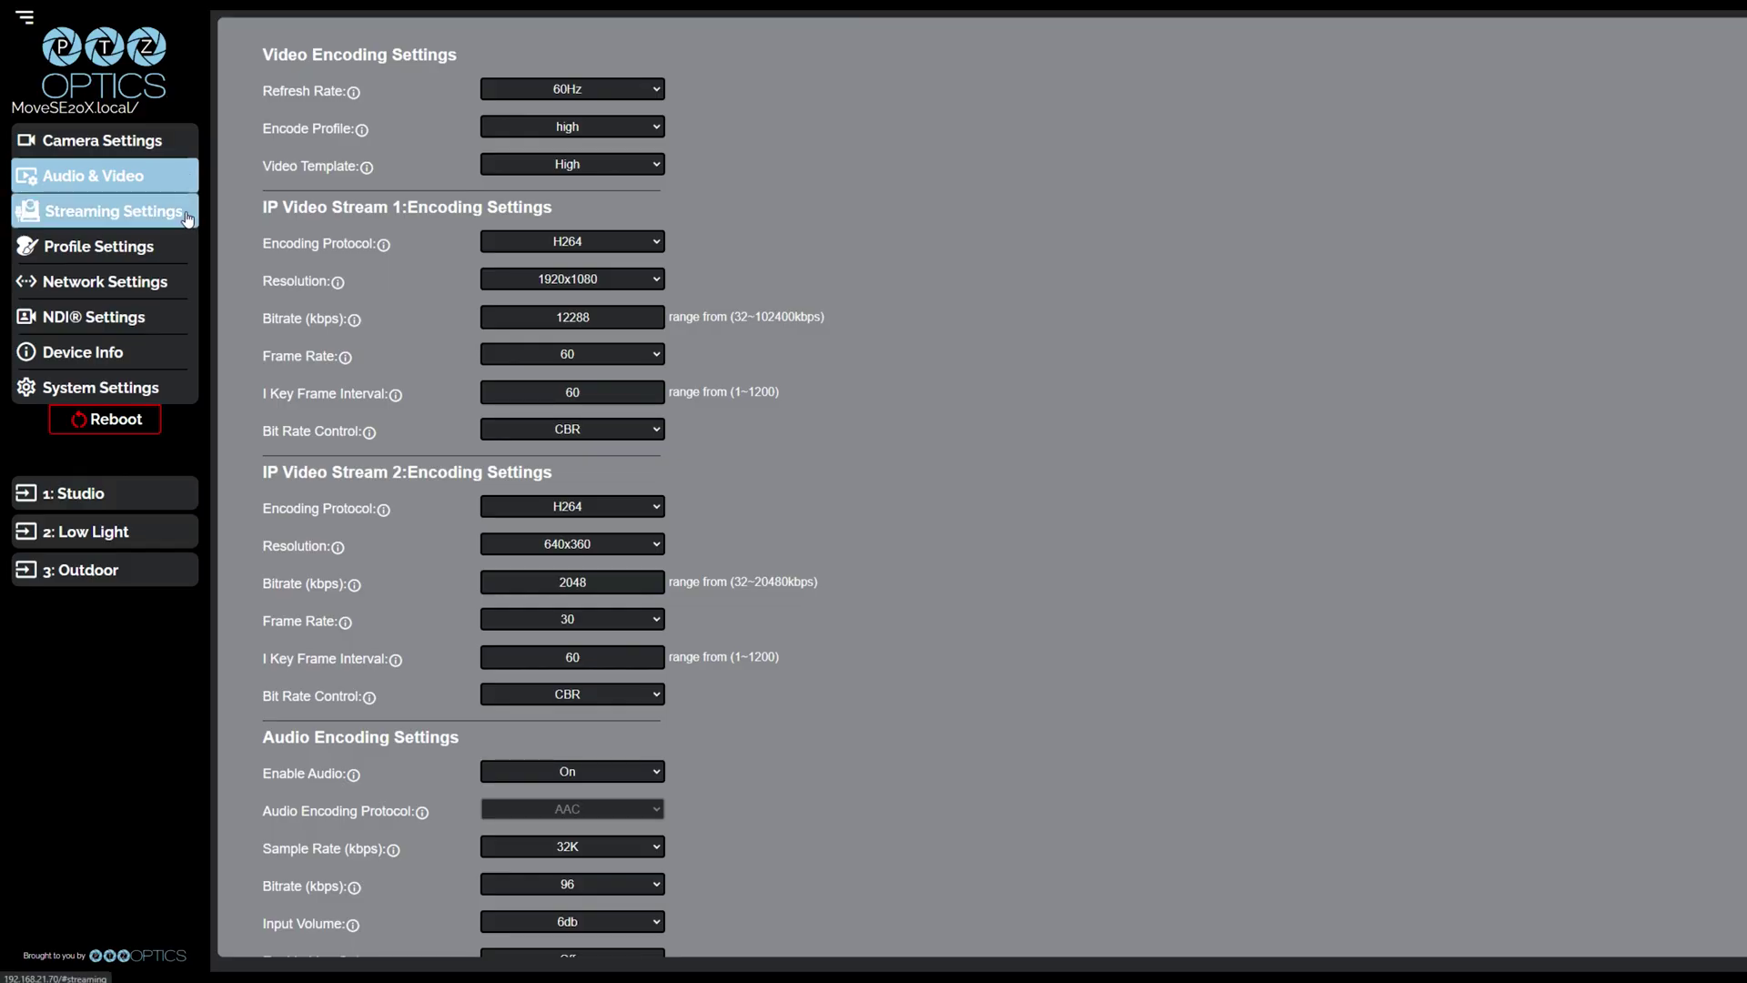
# Open Streaming Settings and inspect both RTMP(S) stream toggles, leaving them Off.
pyautogui.click(187, 217)
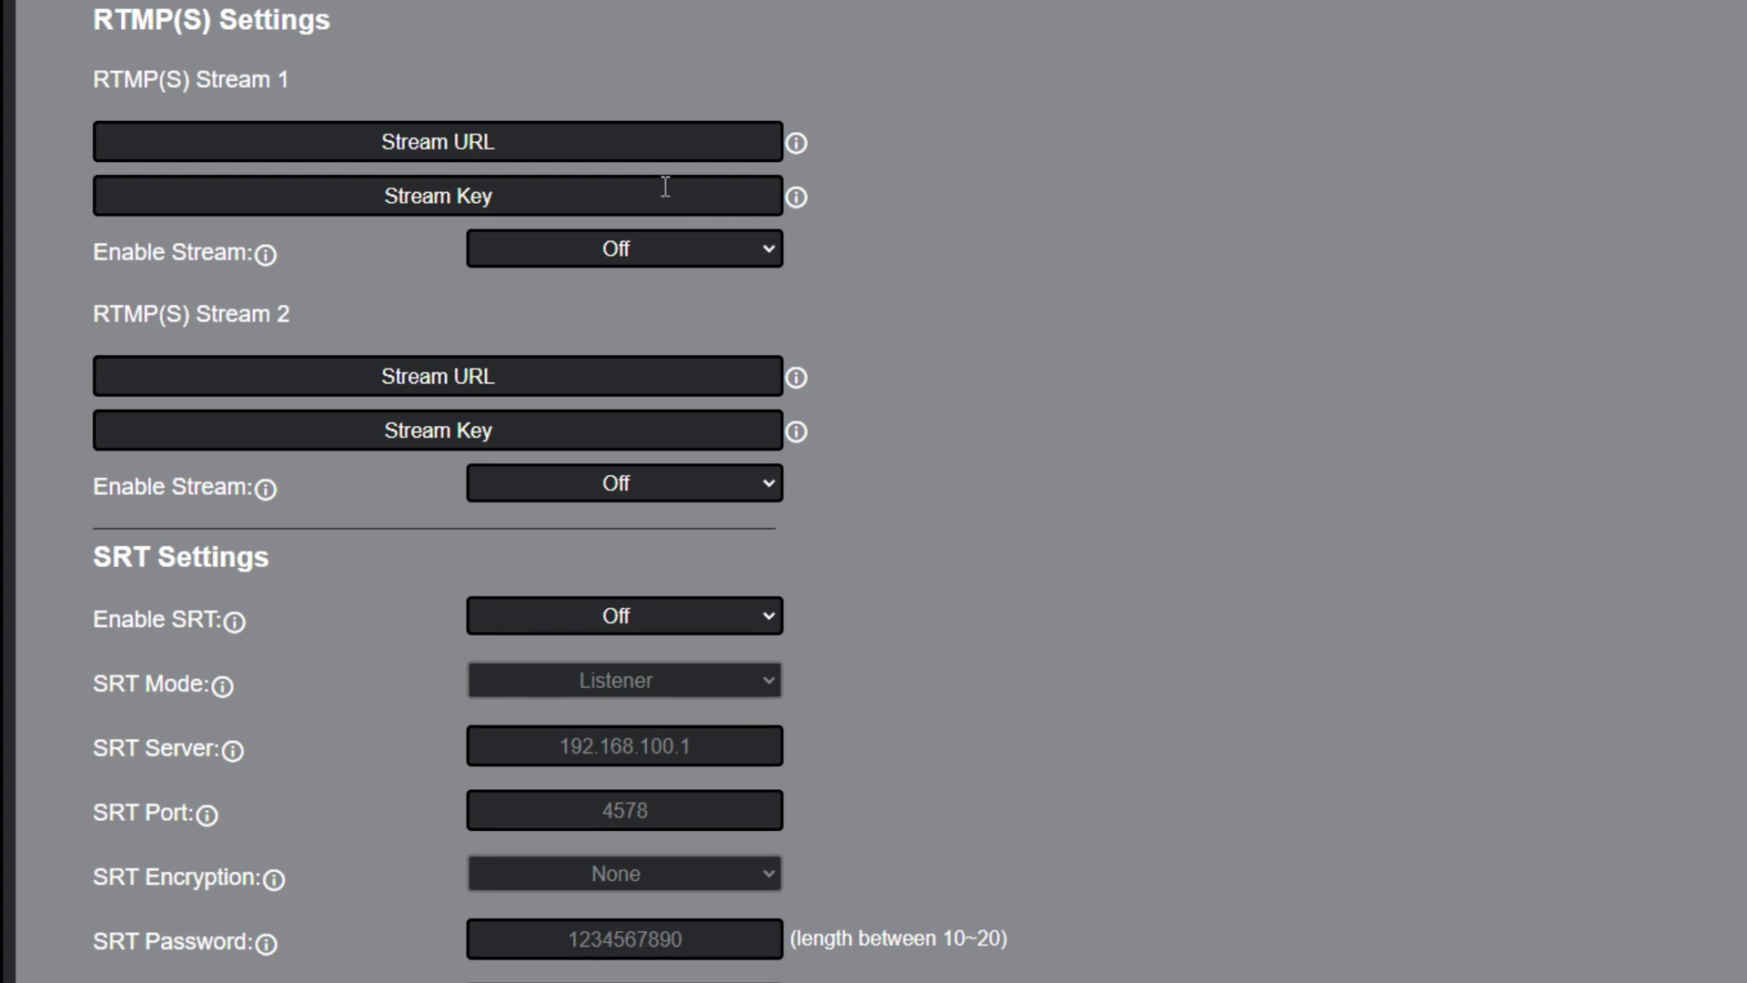
pyautogui.click(768, 257)
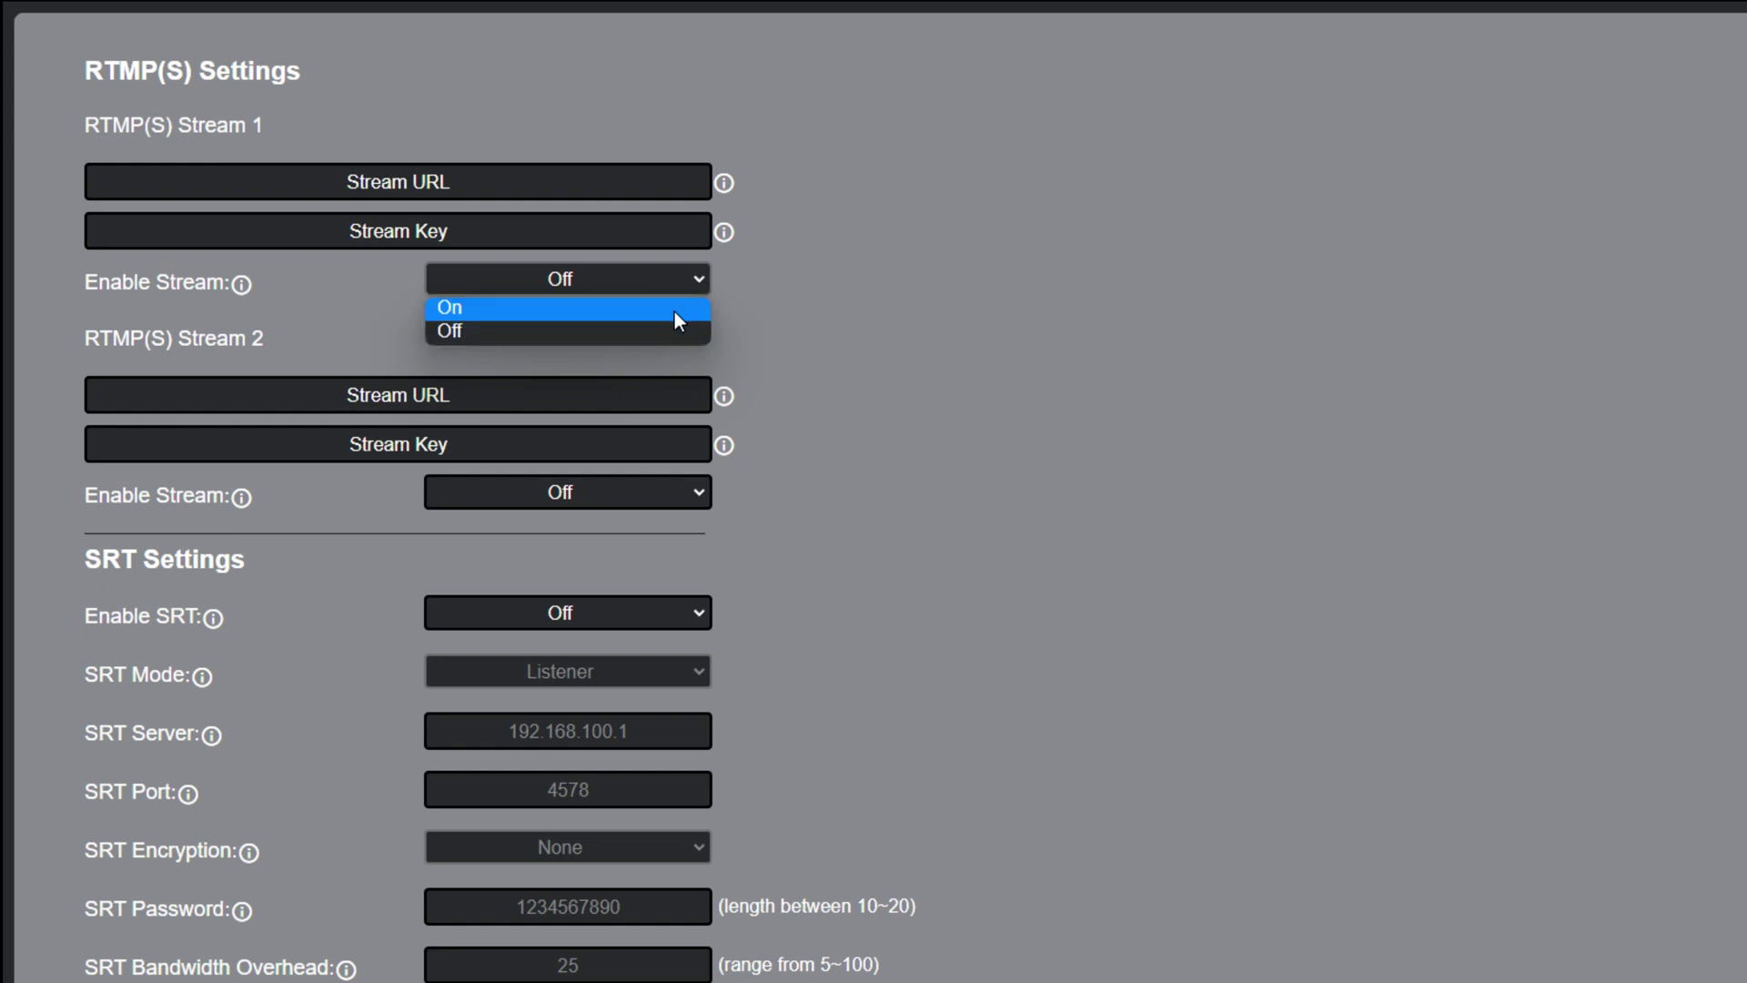
pyautogui.click(781, 351)
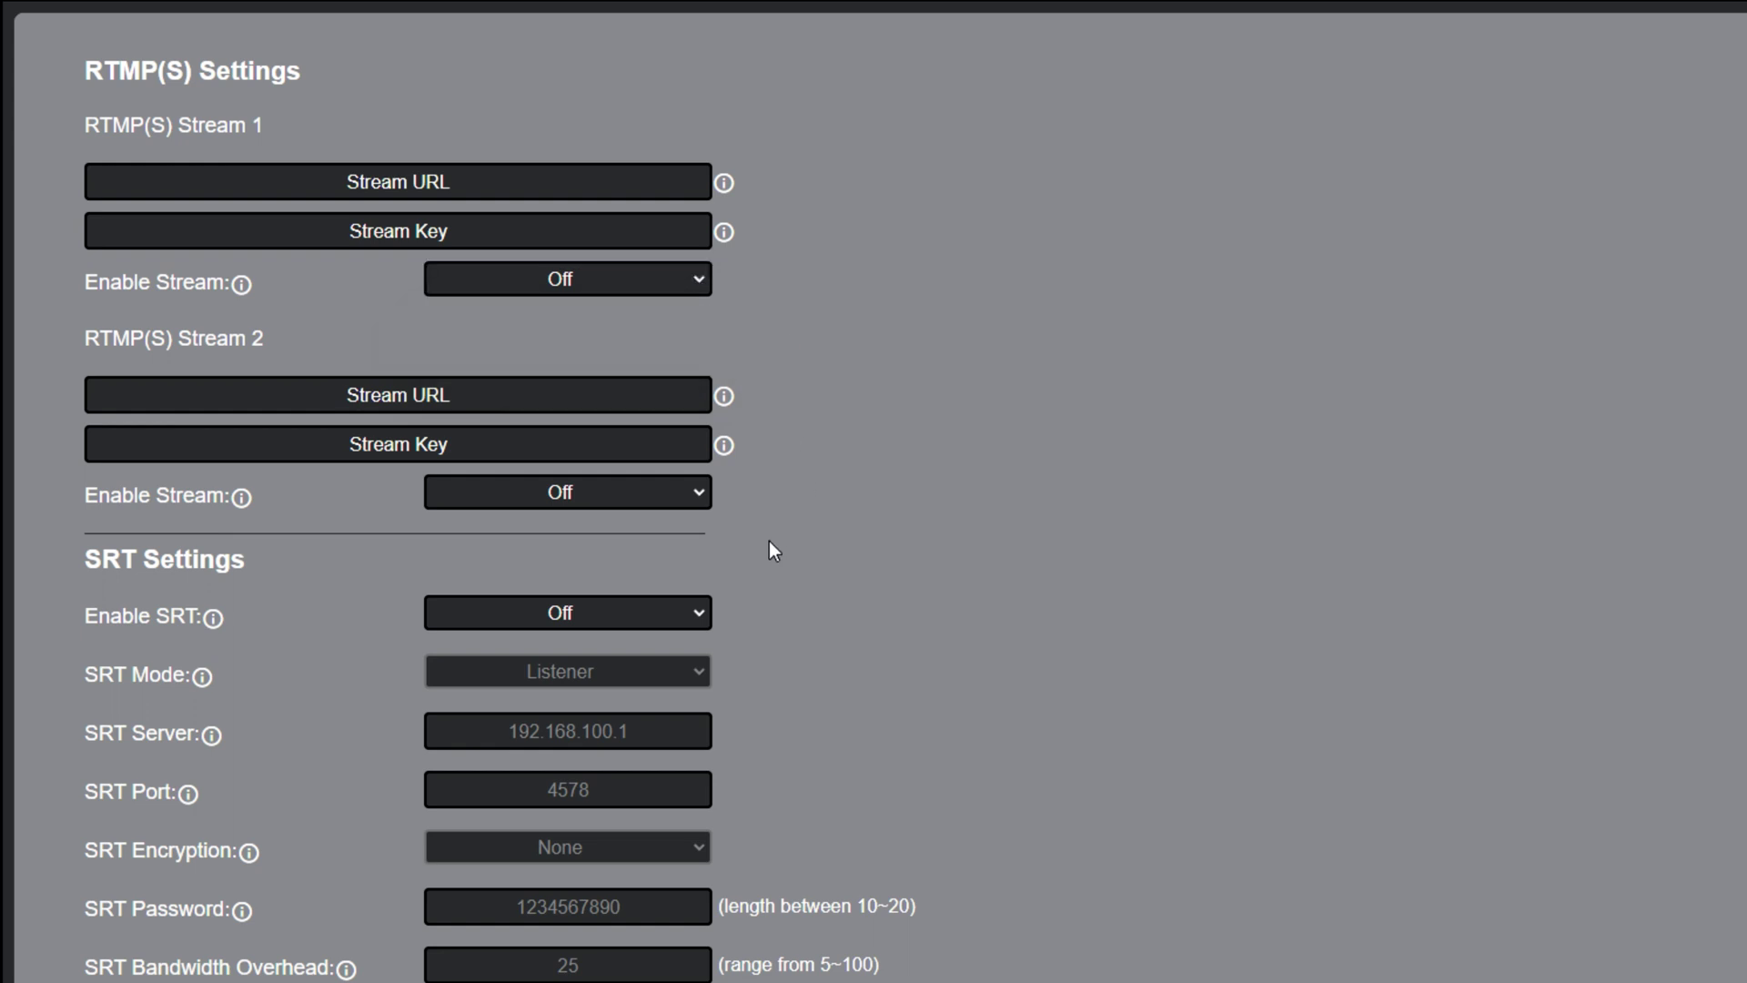
pyautogui.click(684, 499)
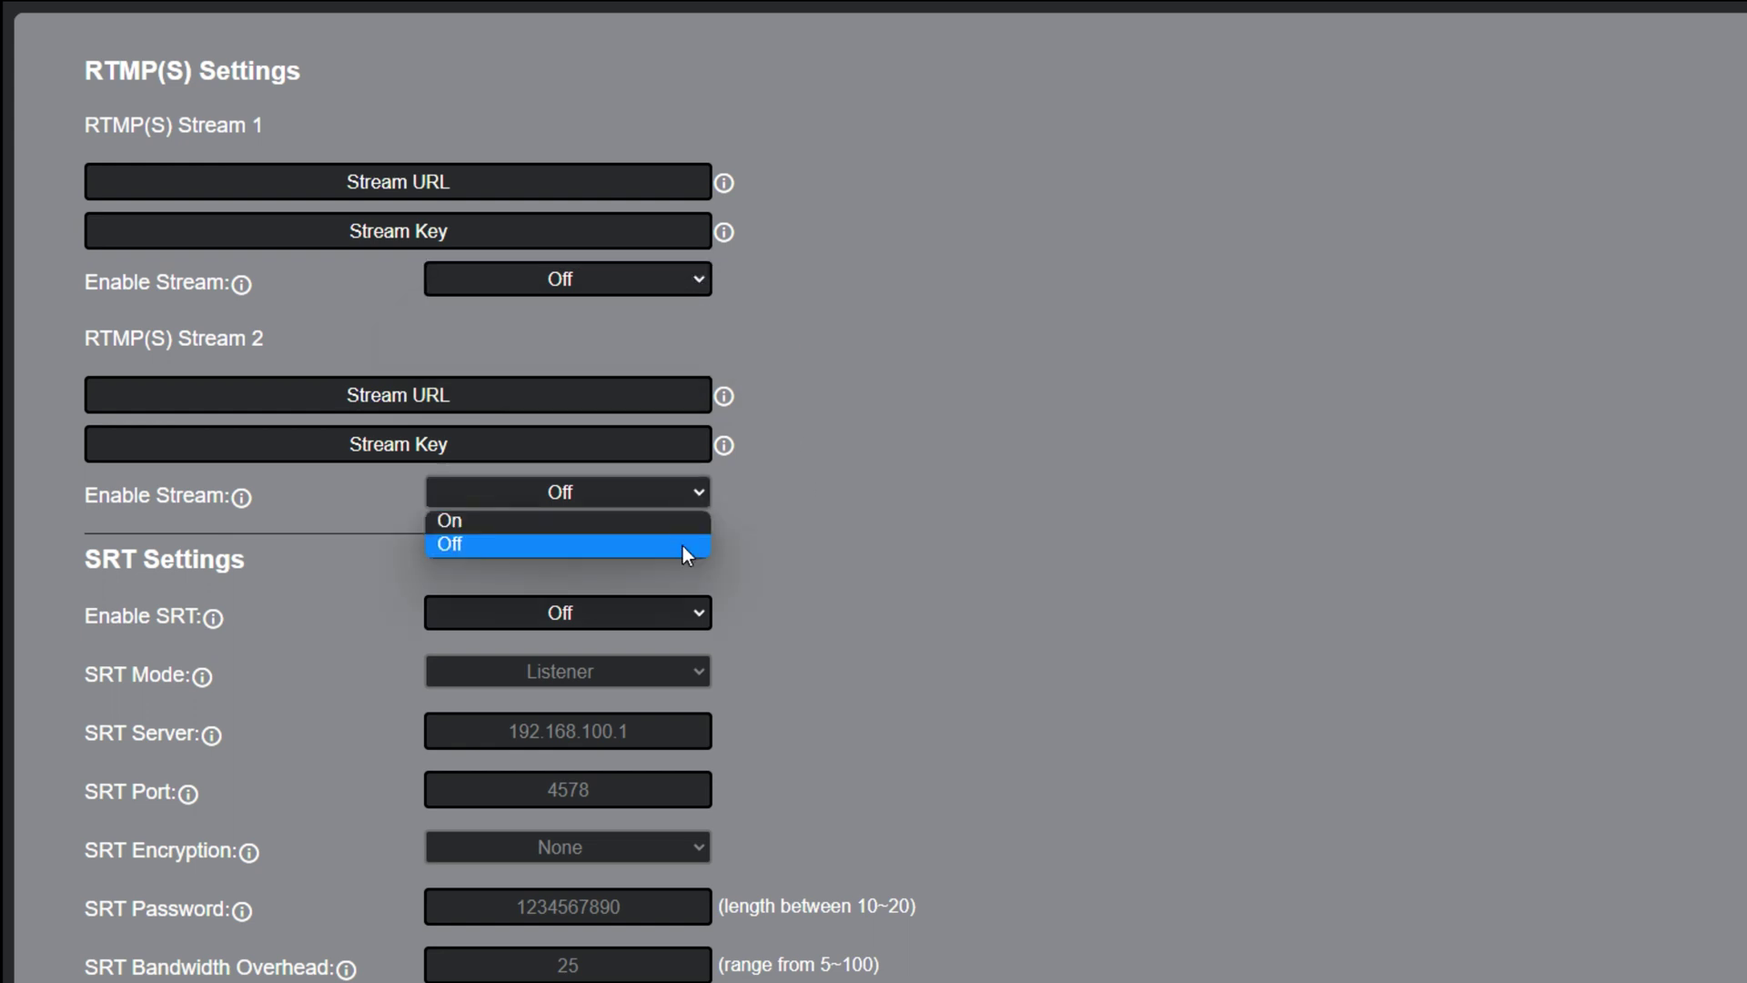
pyautogui.click(822, 452)
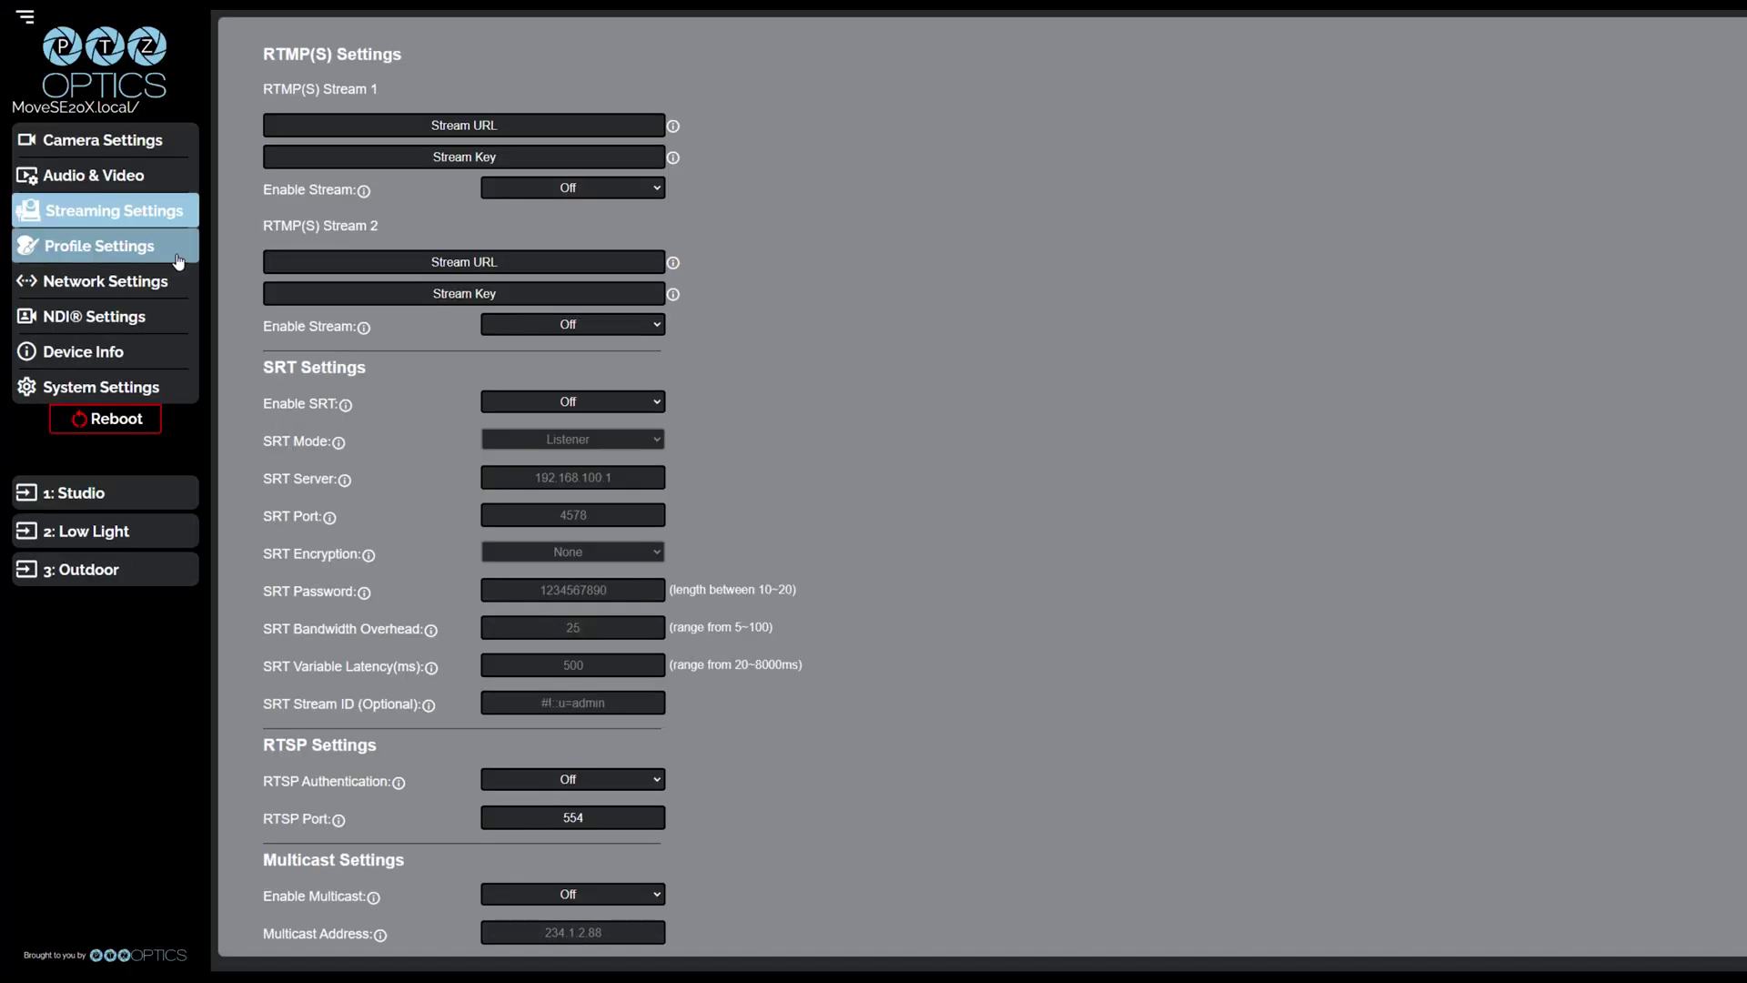
# In Profile Settings, set the Custom CSS Color Mode to Custom.
pyautogui.click(178, 258)
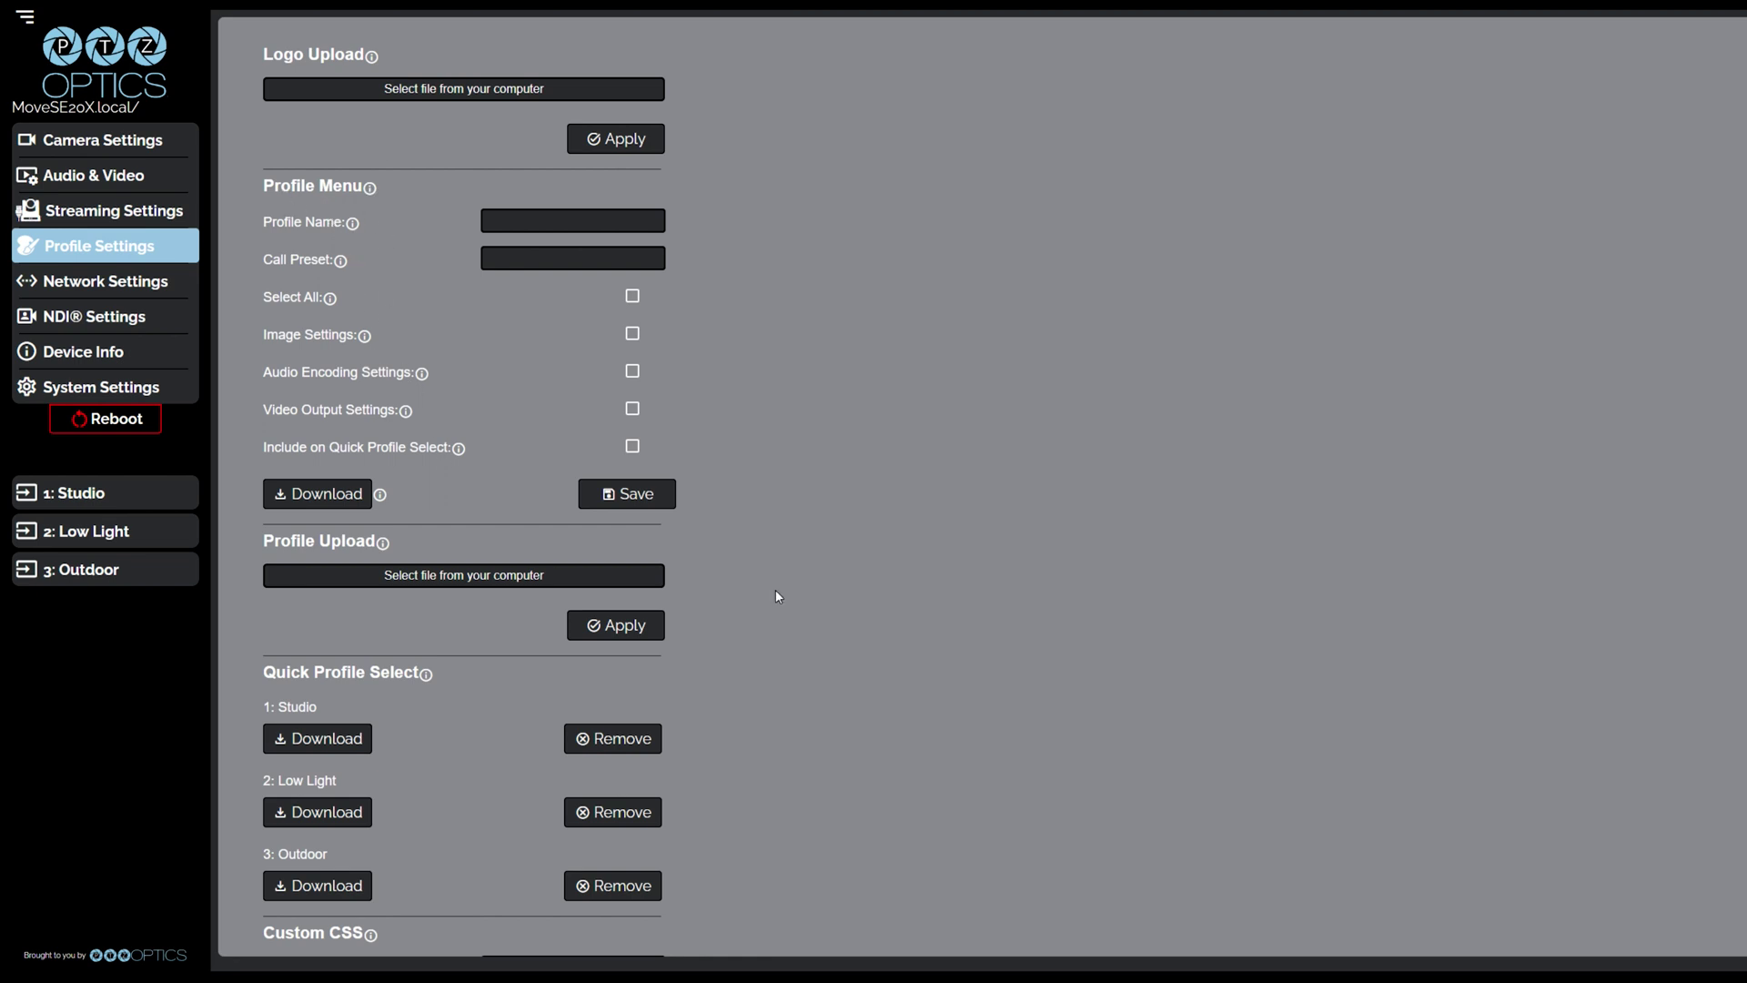
pyautogui.scroll(-5, 778, 592)
pyautogui.scroll(-1, 783, 596)
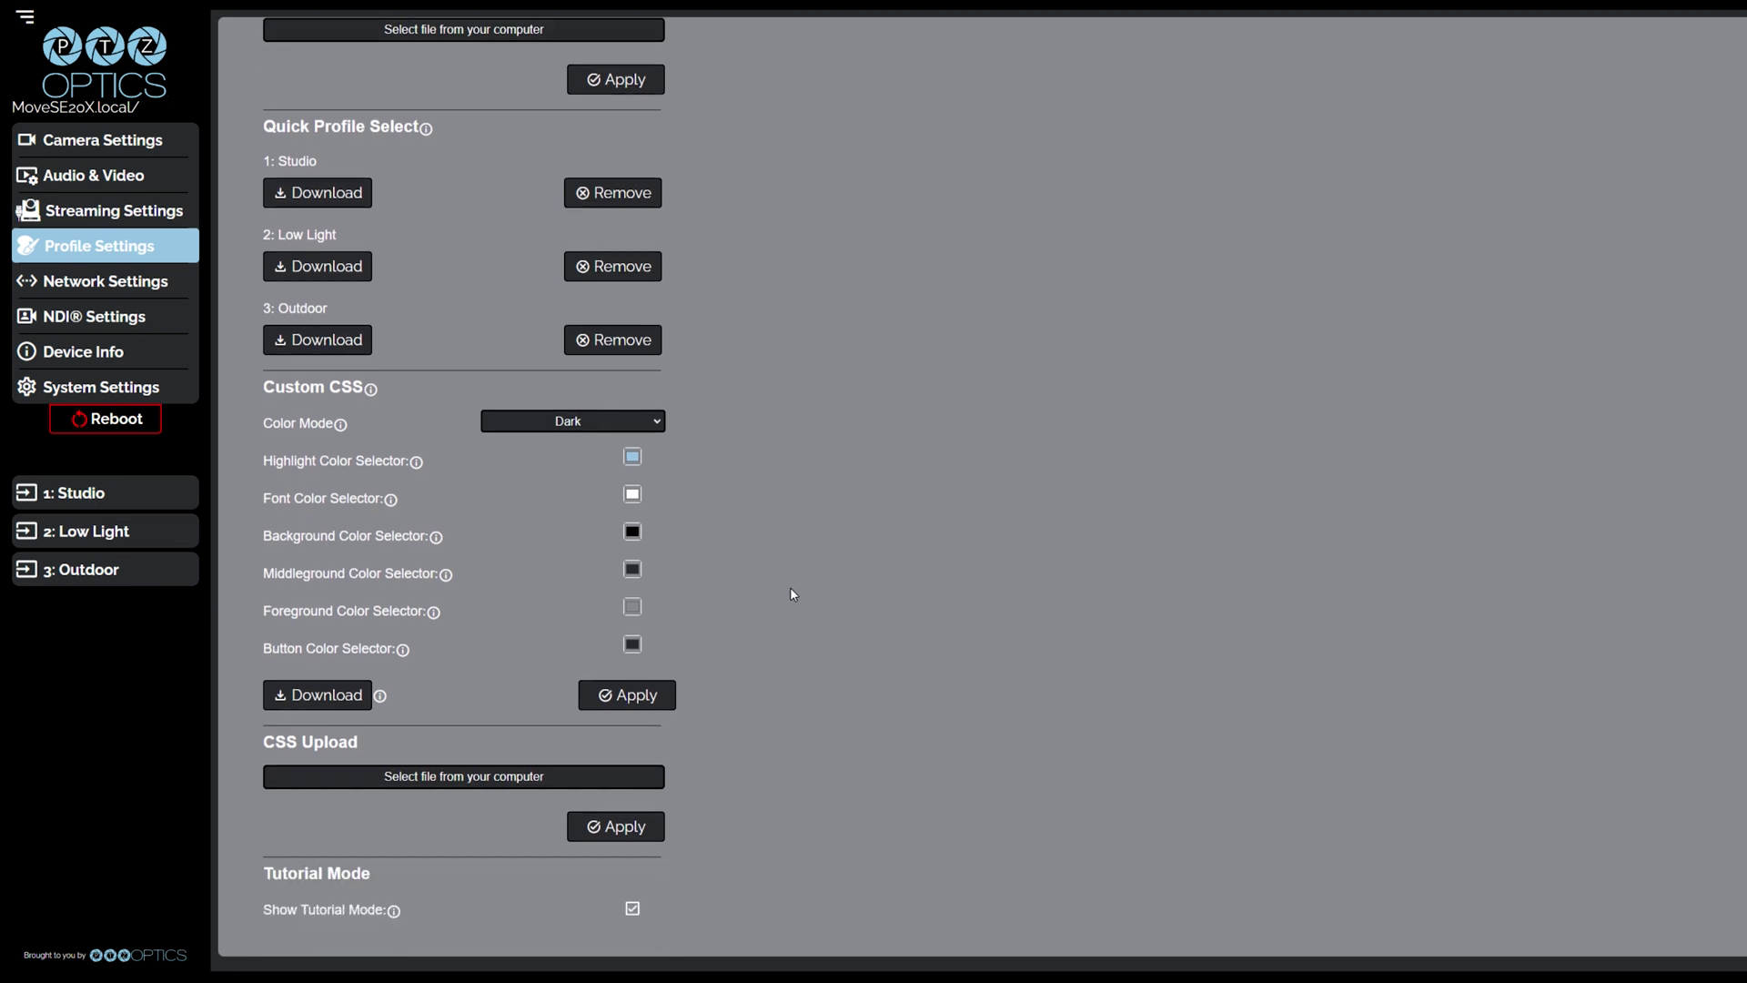
pyautogui.click(611, 433)
pyautogui.click(604, 467)
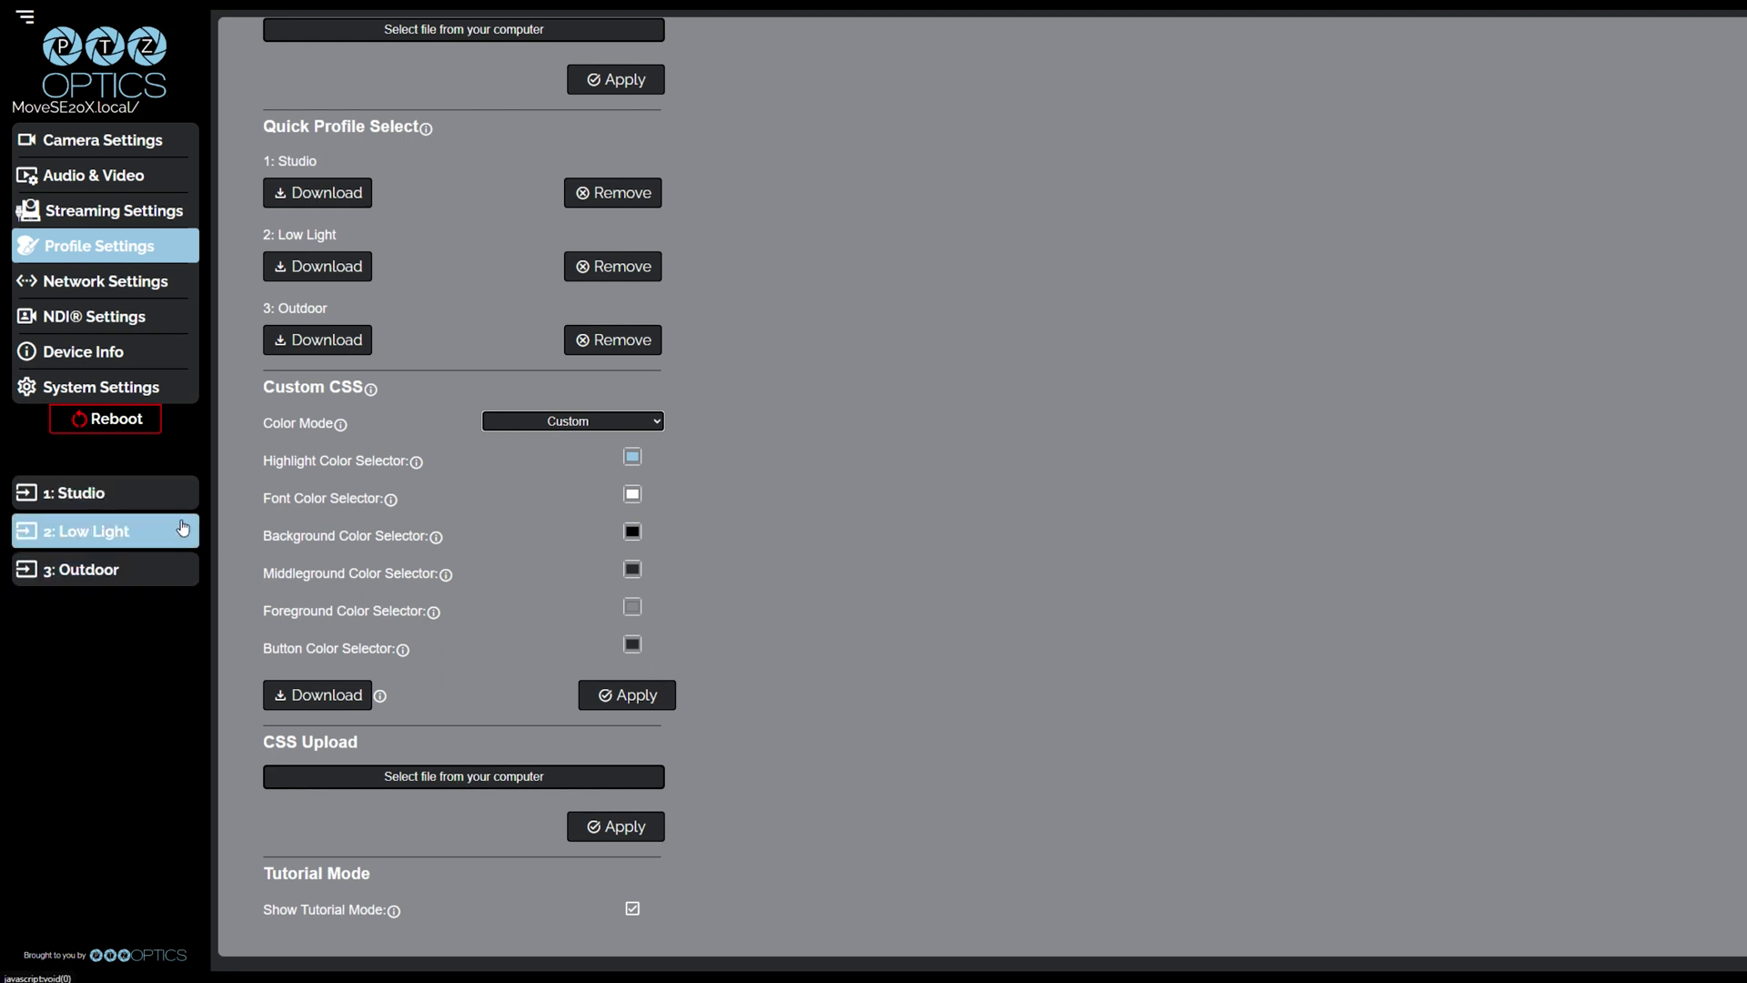
pyautogui.scroll(4, 742, 699)
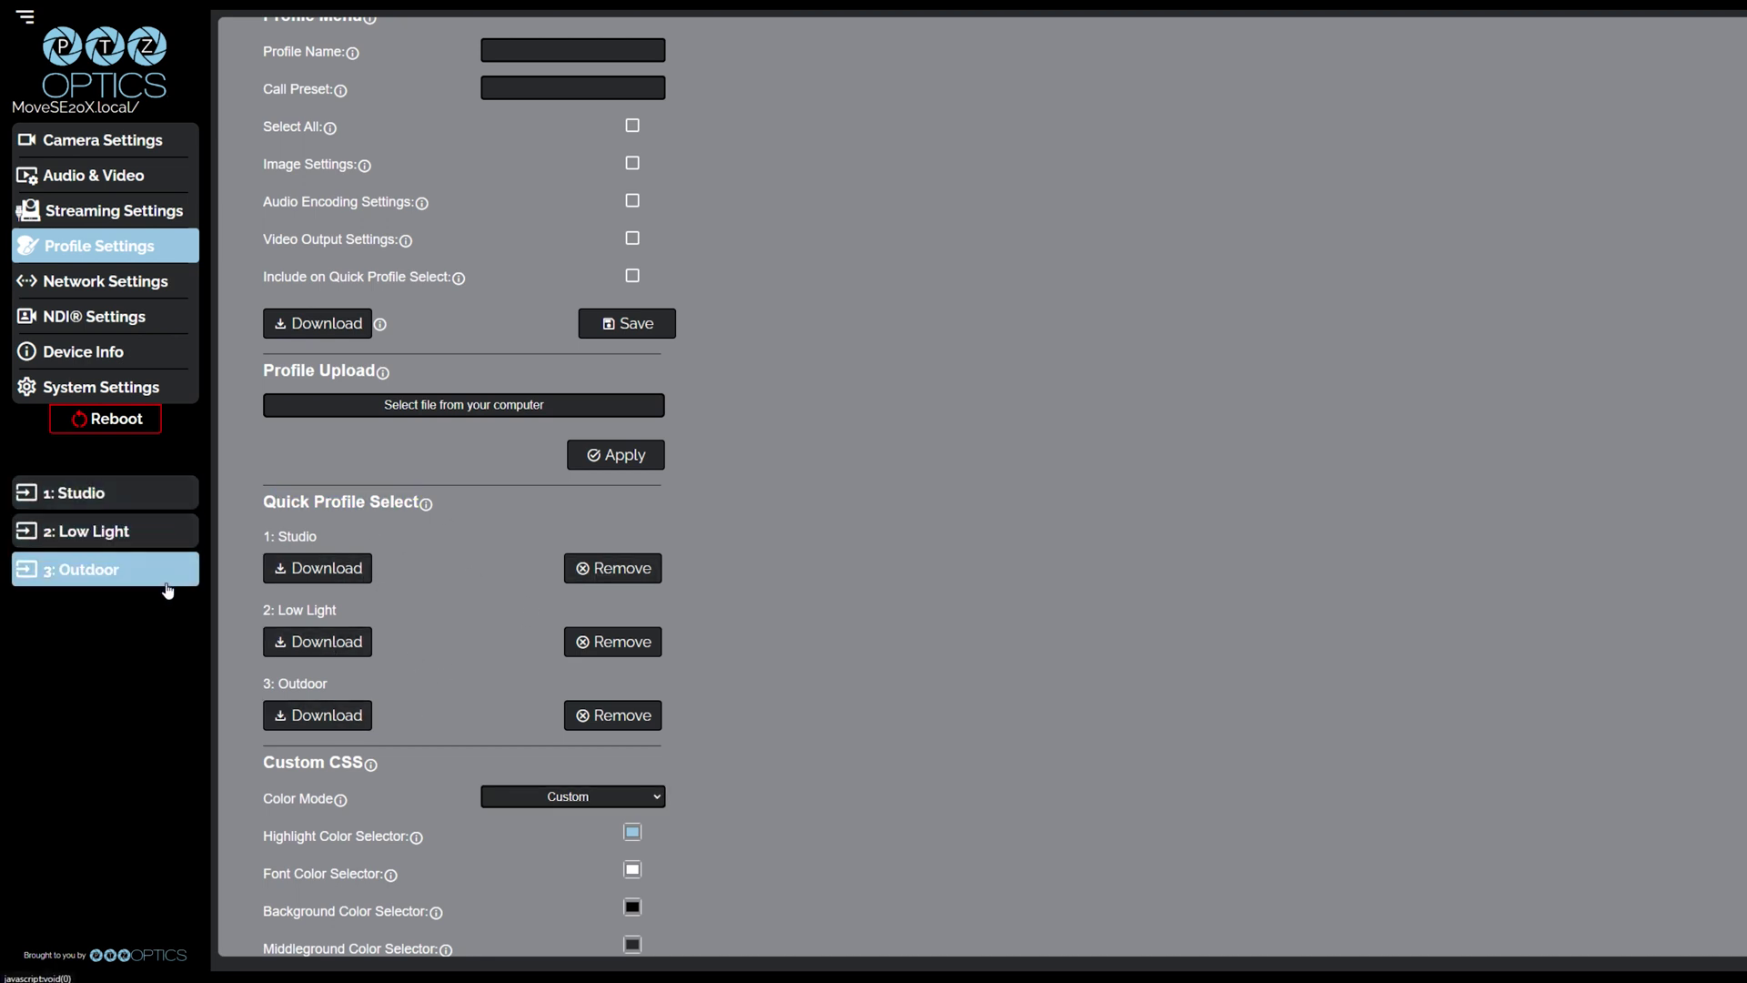
pyautogui.scroll(2, 699, 576)
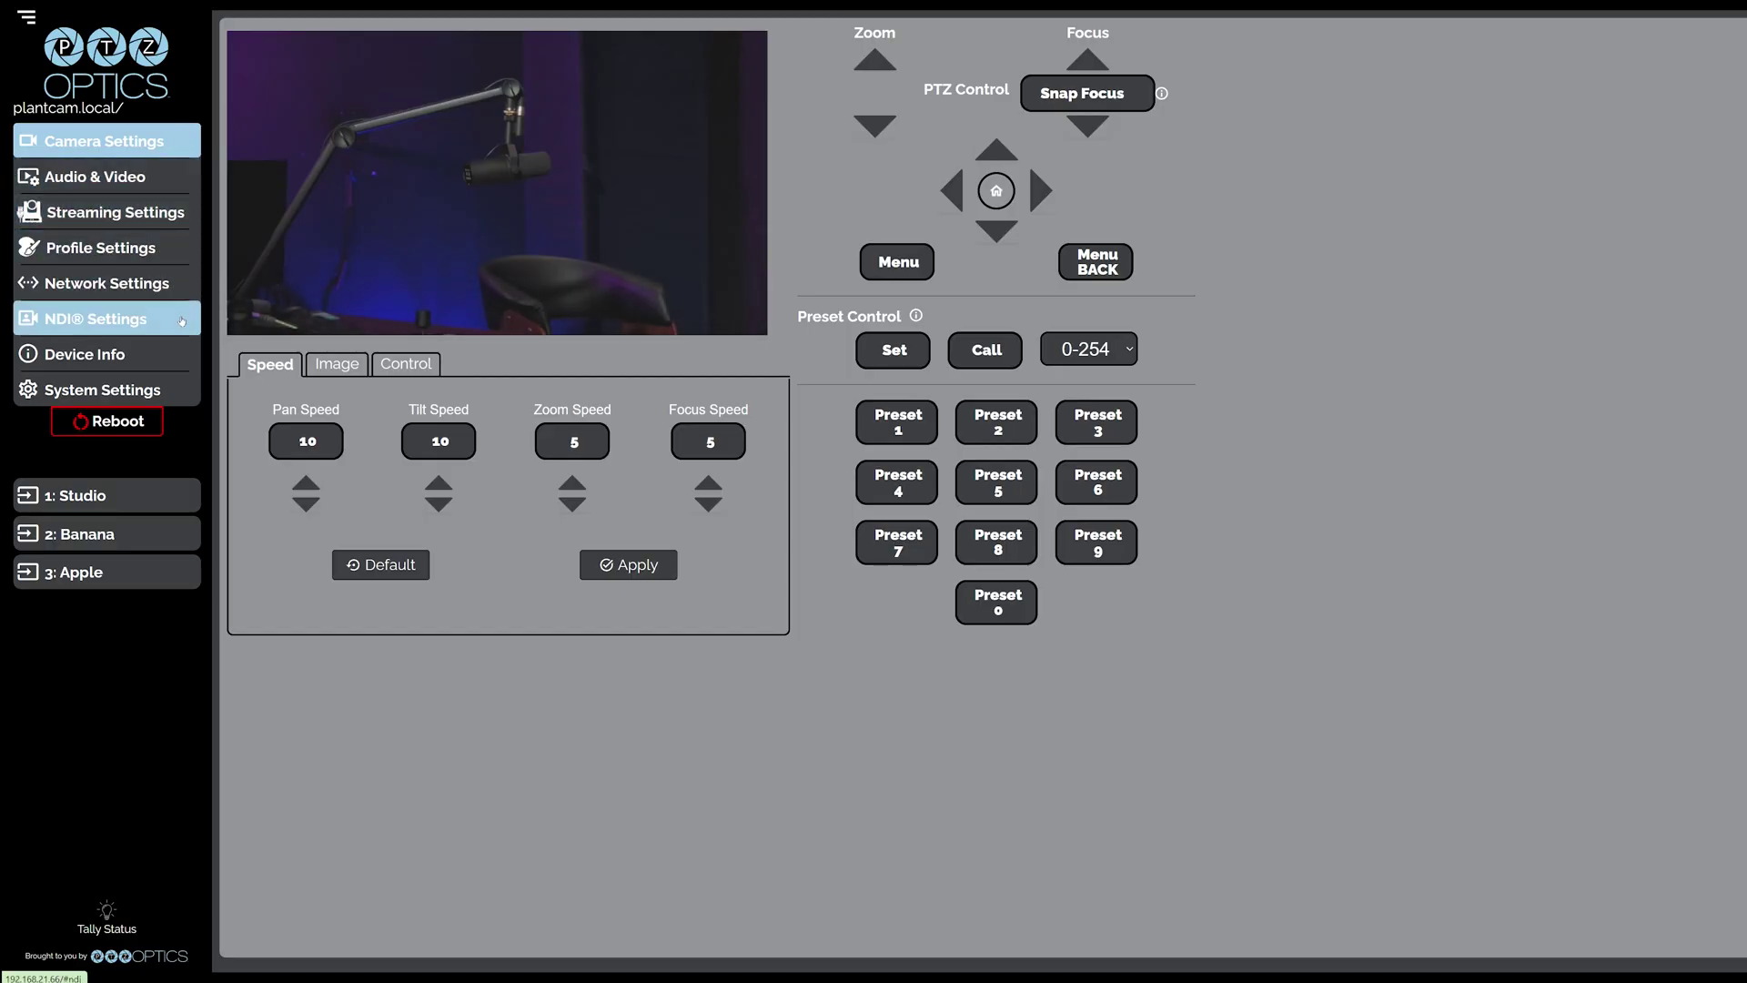
# Open the NDI Settings page.
pyautogui.click(182, 320)
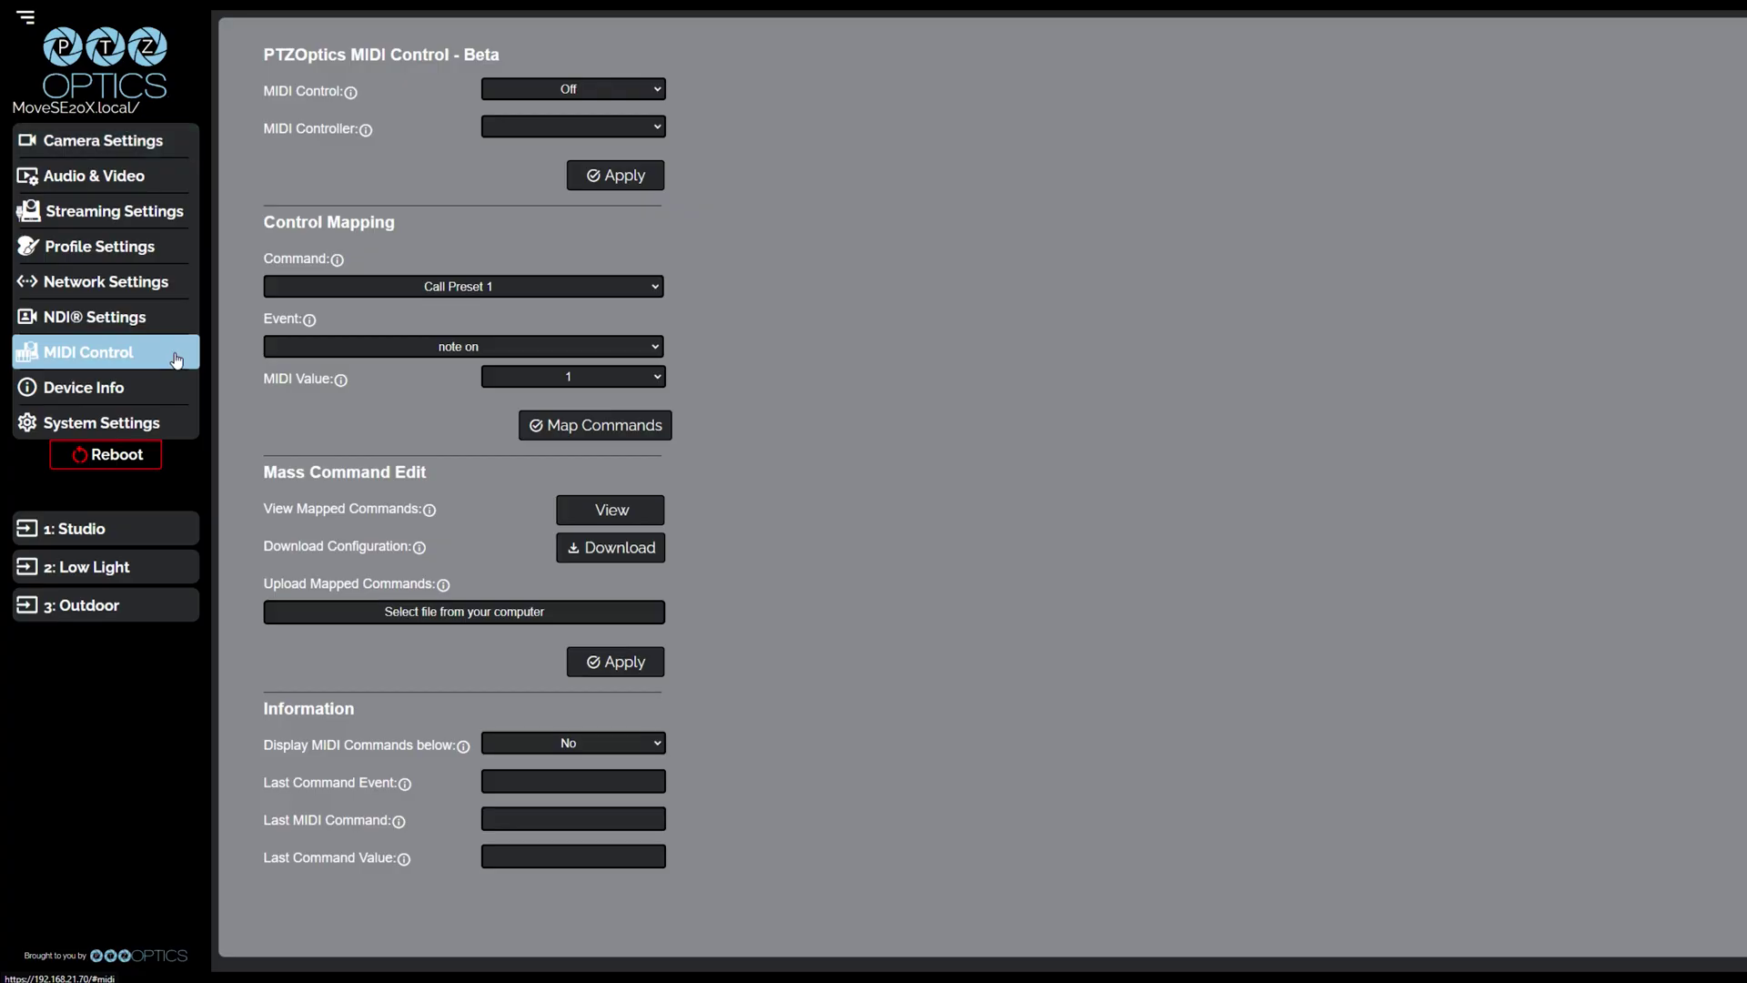
# Check the MIDI Control options and leave it Off.
pyautogui.click(655, 90)
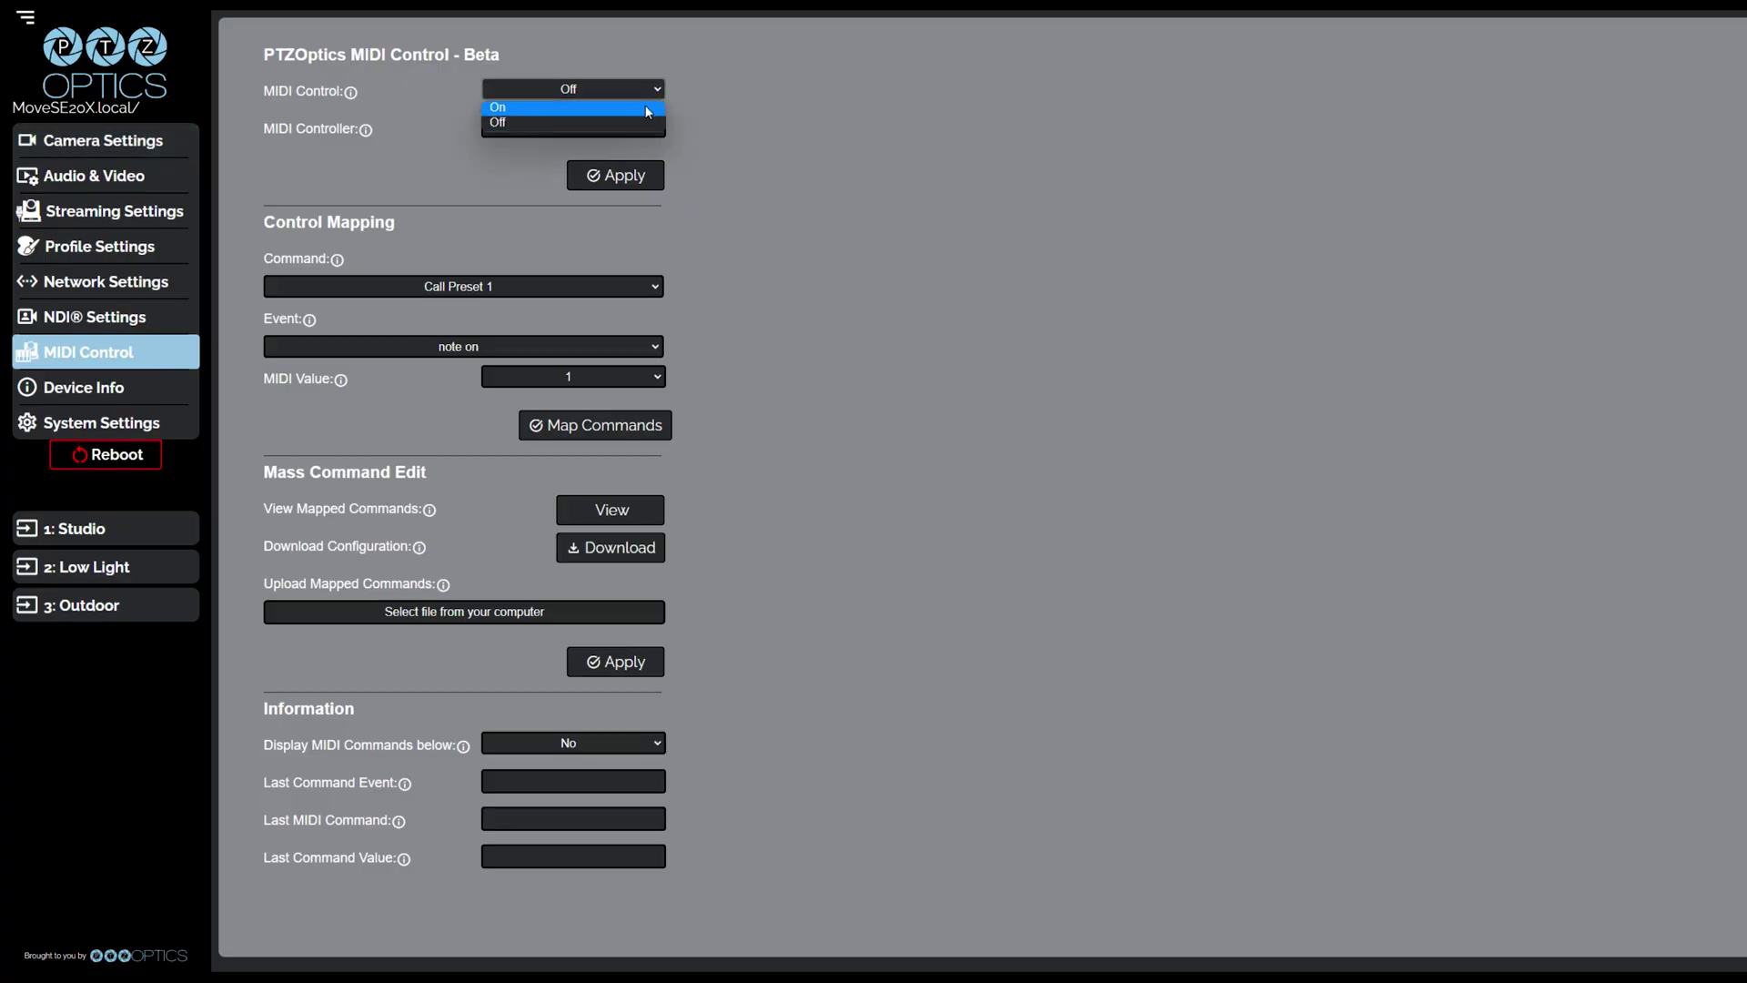
pyautogui.click(692, 135)
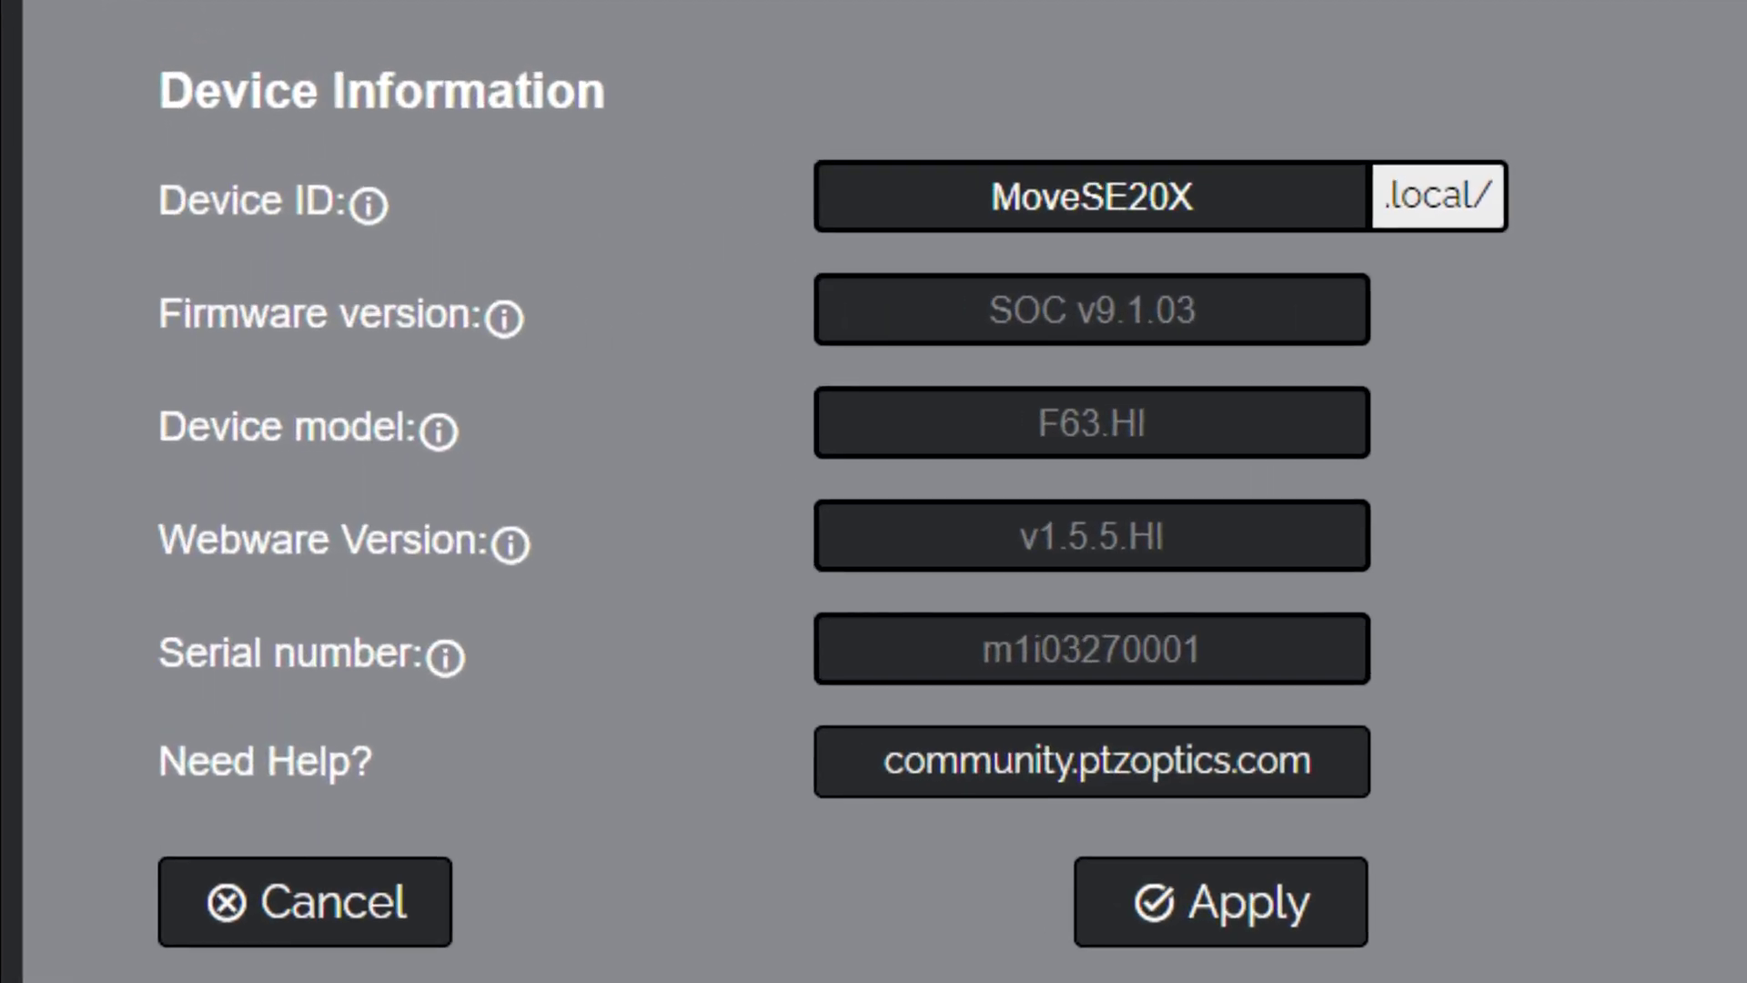
# Select the Device ID MoveSE20X, read its help, then go to System Settings.
pyautogui.moveTo(1233, 219); pyautogui.dragTo(962, 203)
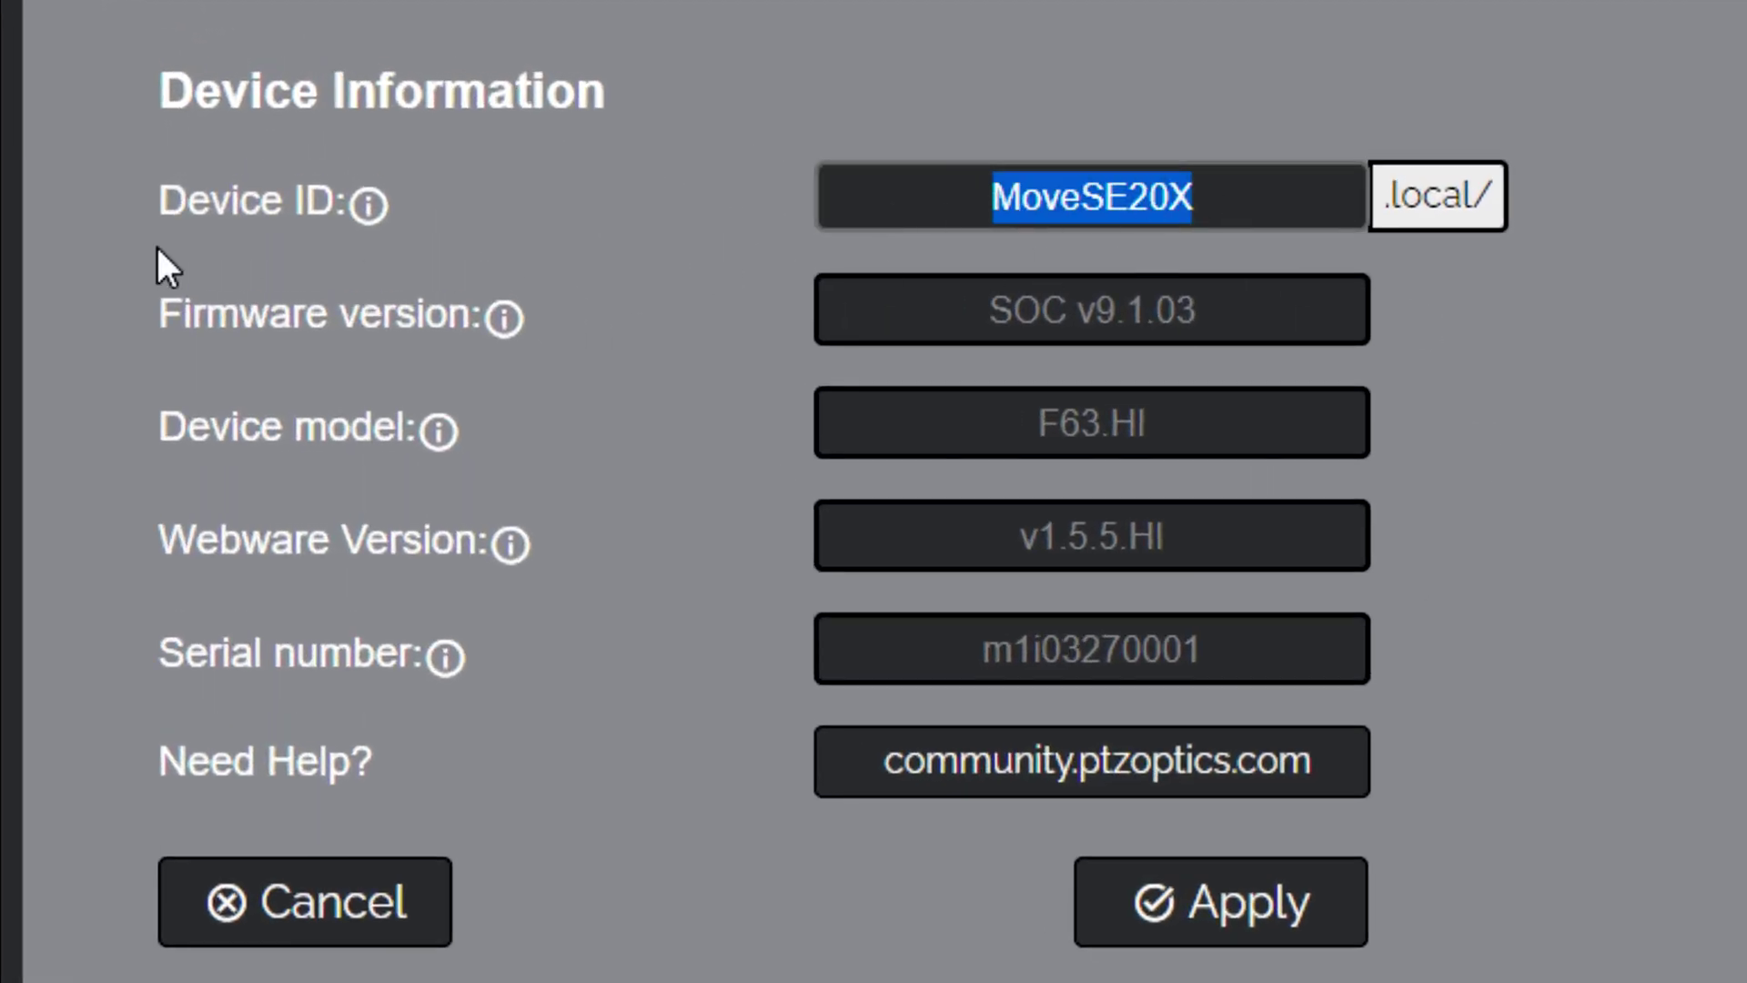
pyautogui.moveTo(380, 211)
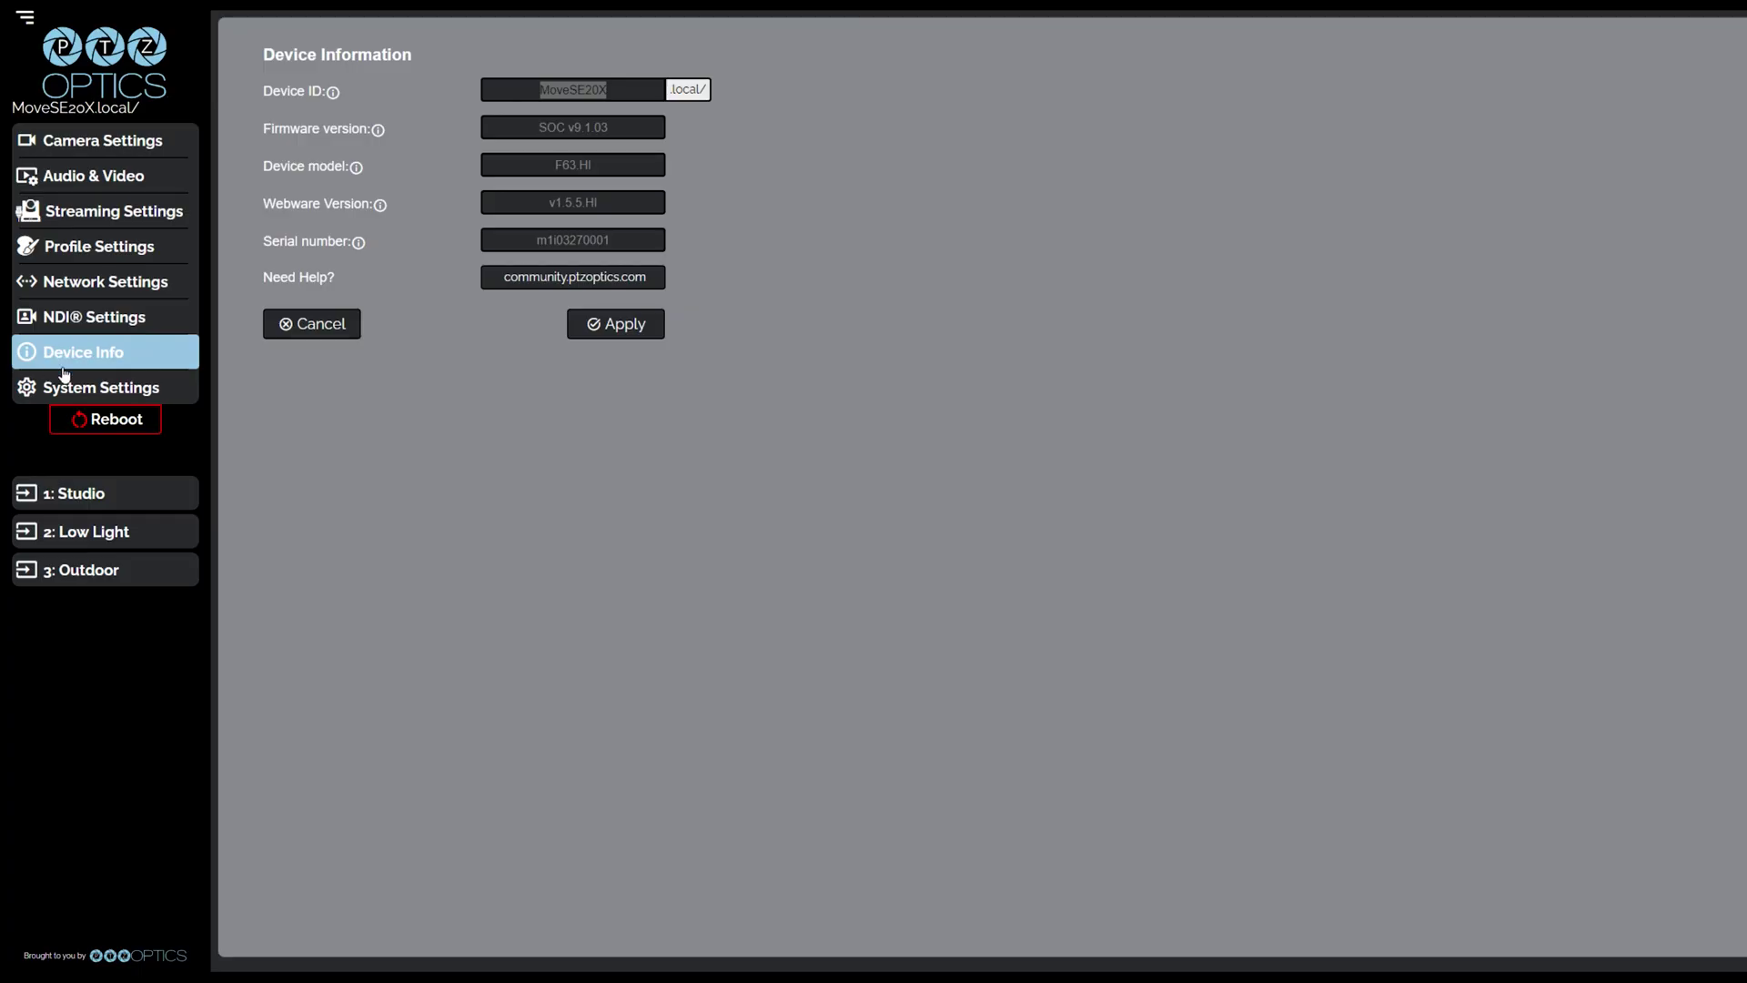
pyautogui.click(64, 382)
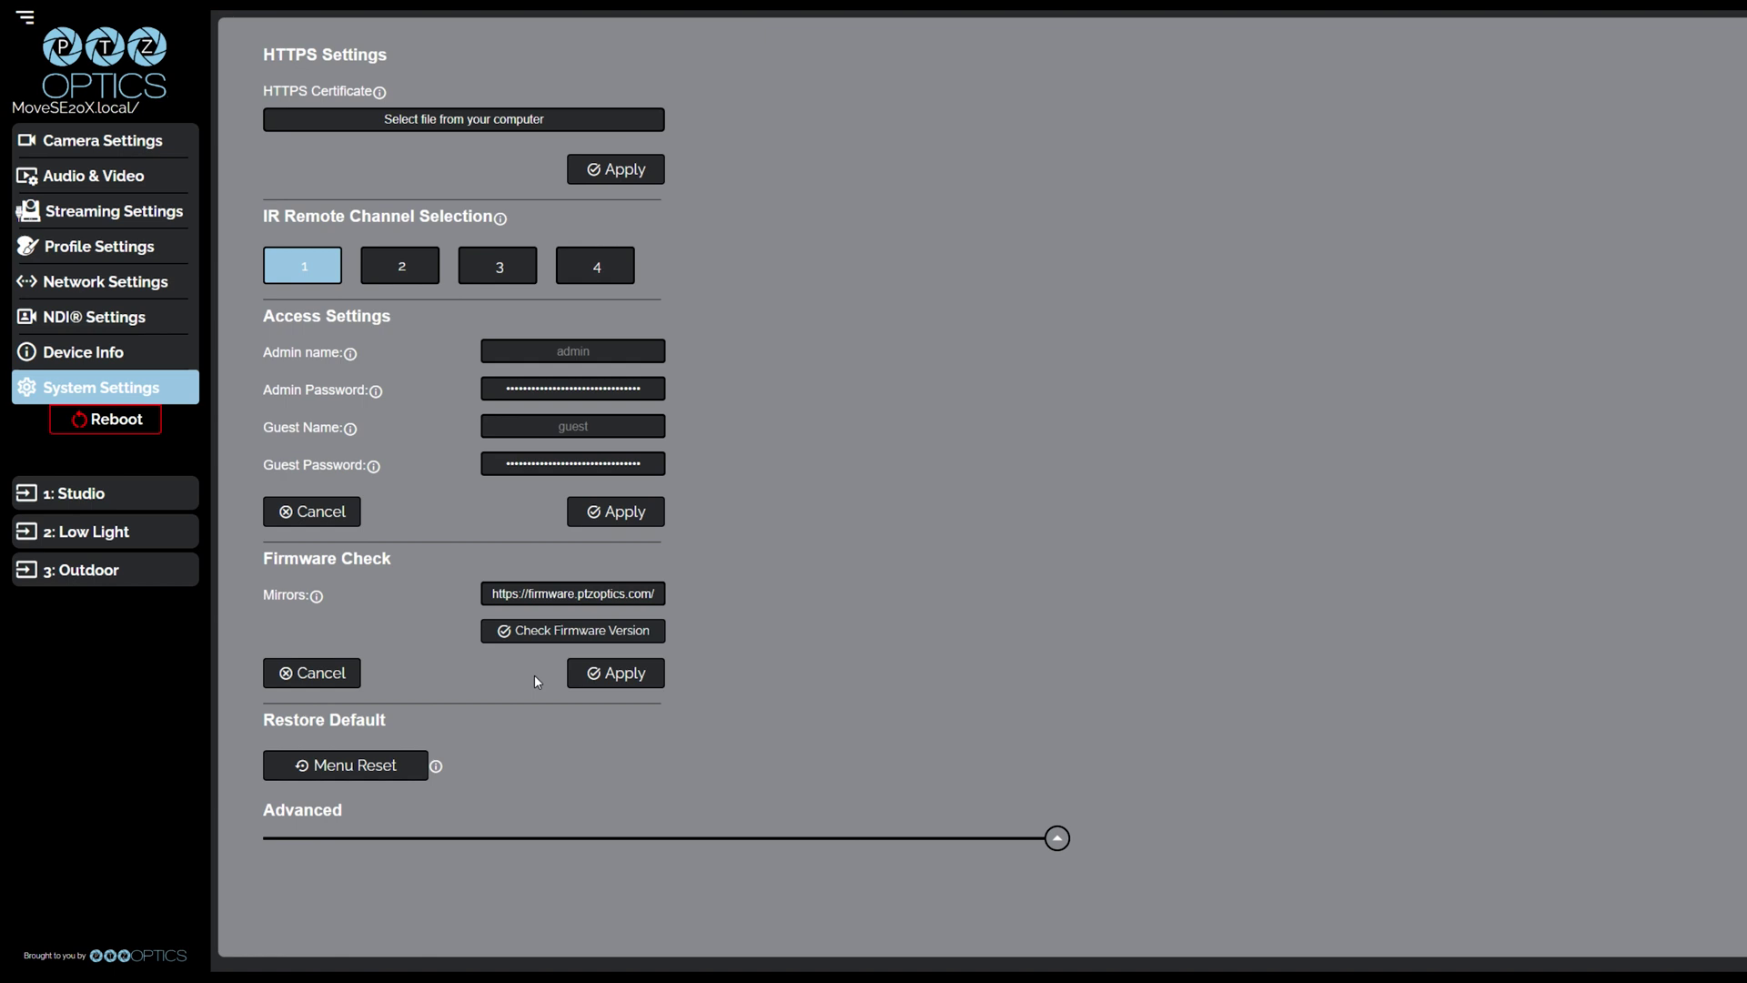
pyautogui.click(1057, 837)
pyautogui.scroll(-2, 1054, 710)
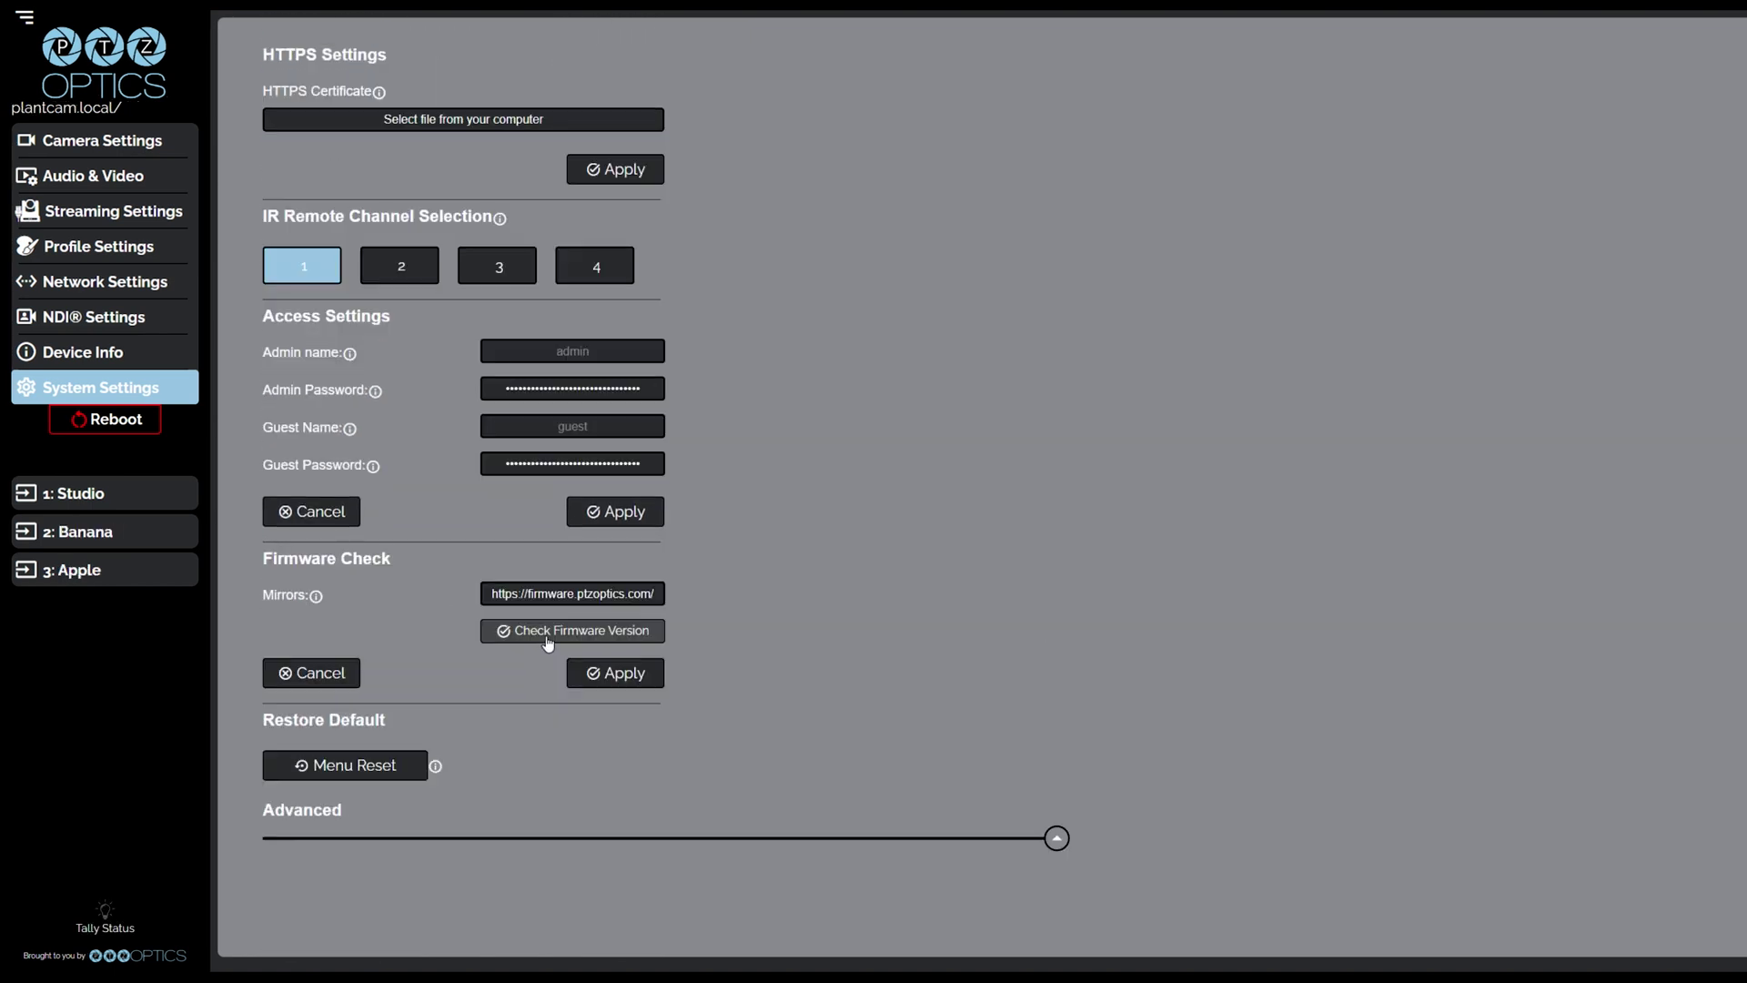
pyautogui.click(578, 630)
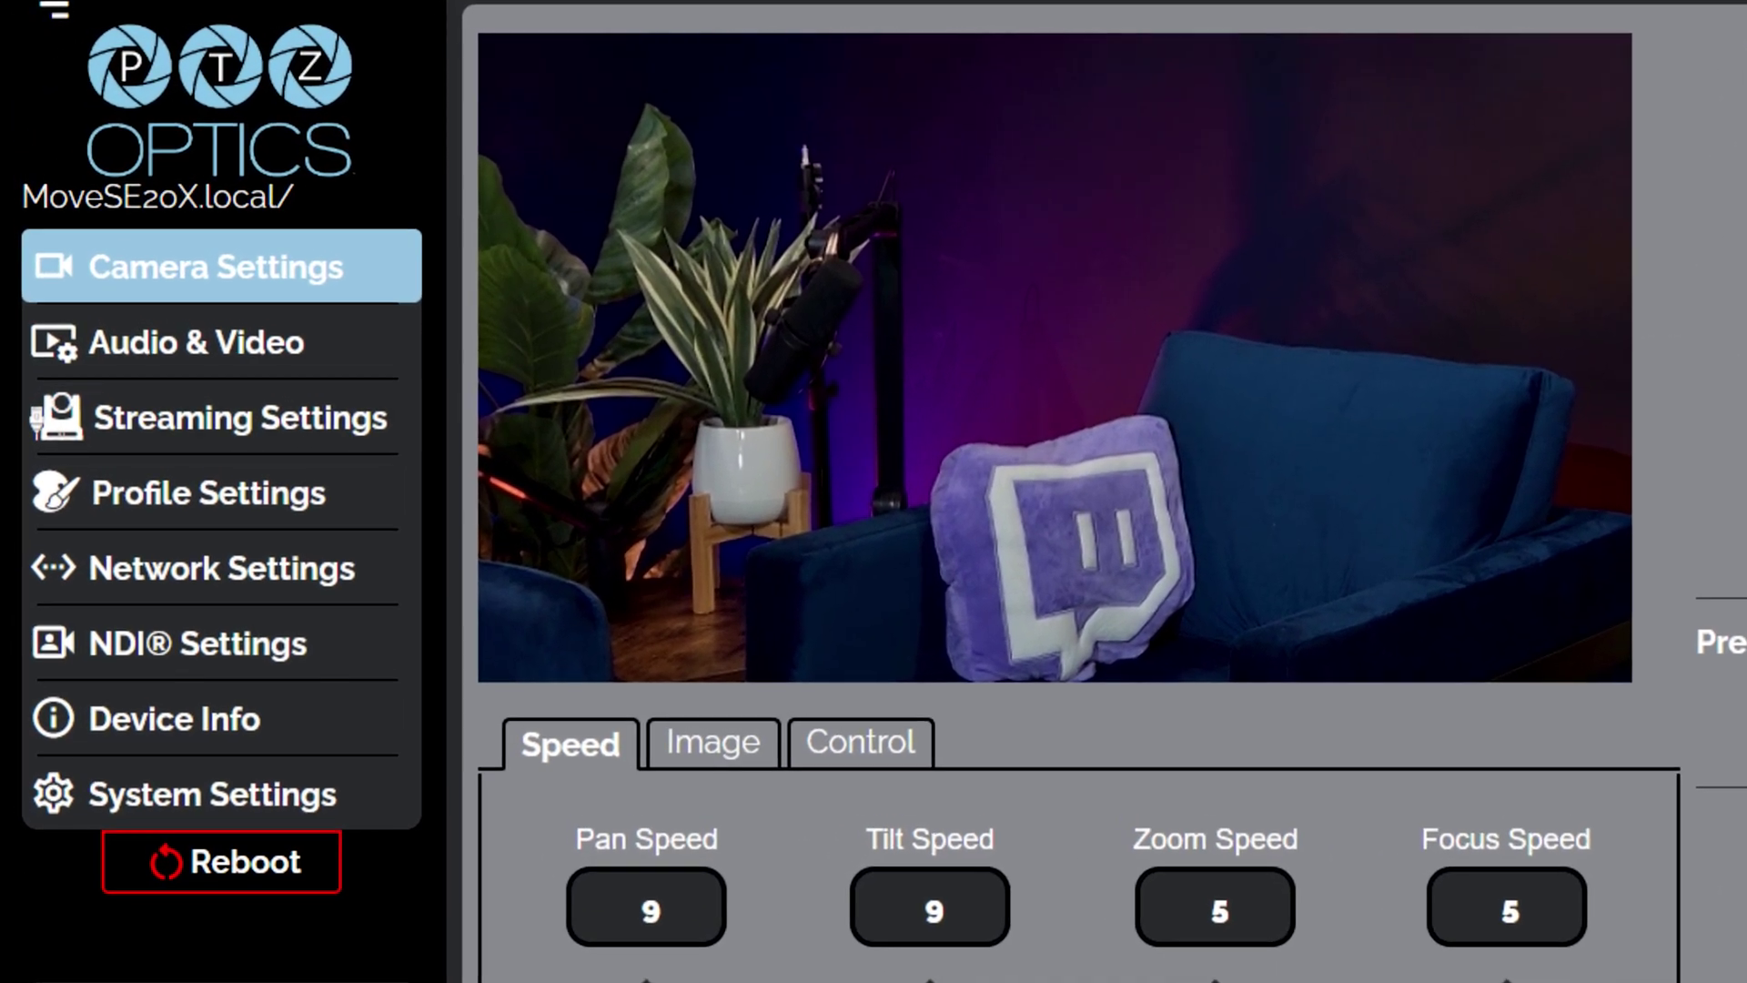
# In Network Settings, switch IP Configuration to DHCP, back to Fixed IP Address, and select 192.168.21.70.
pyautogui.click(373, 572)
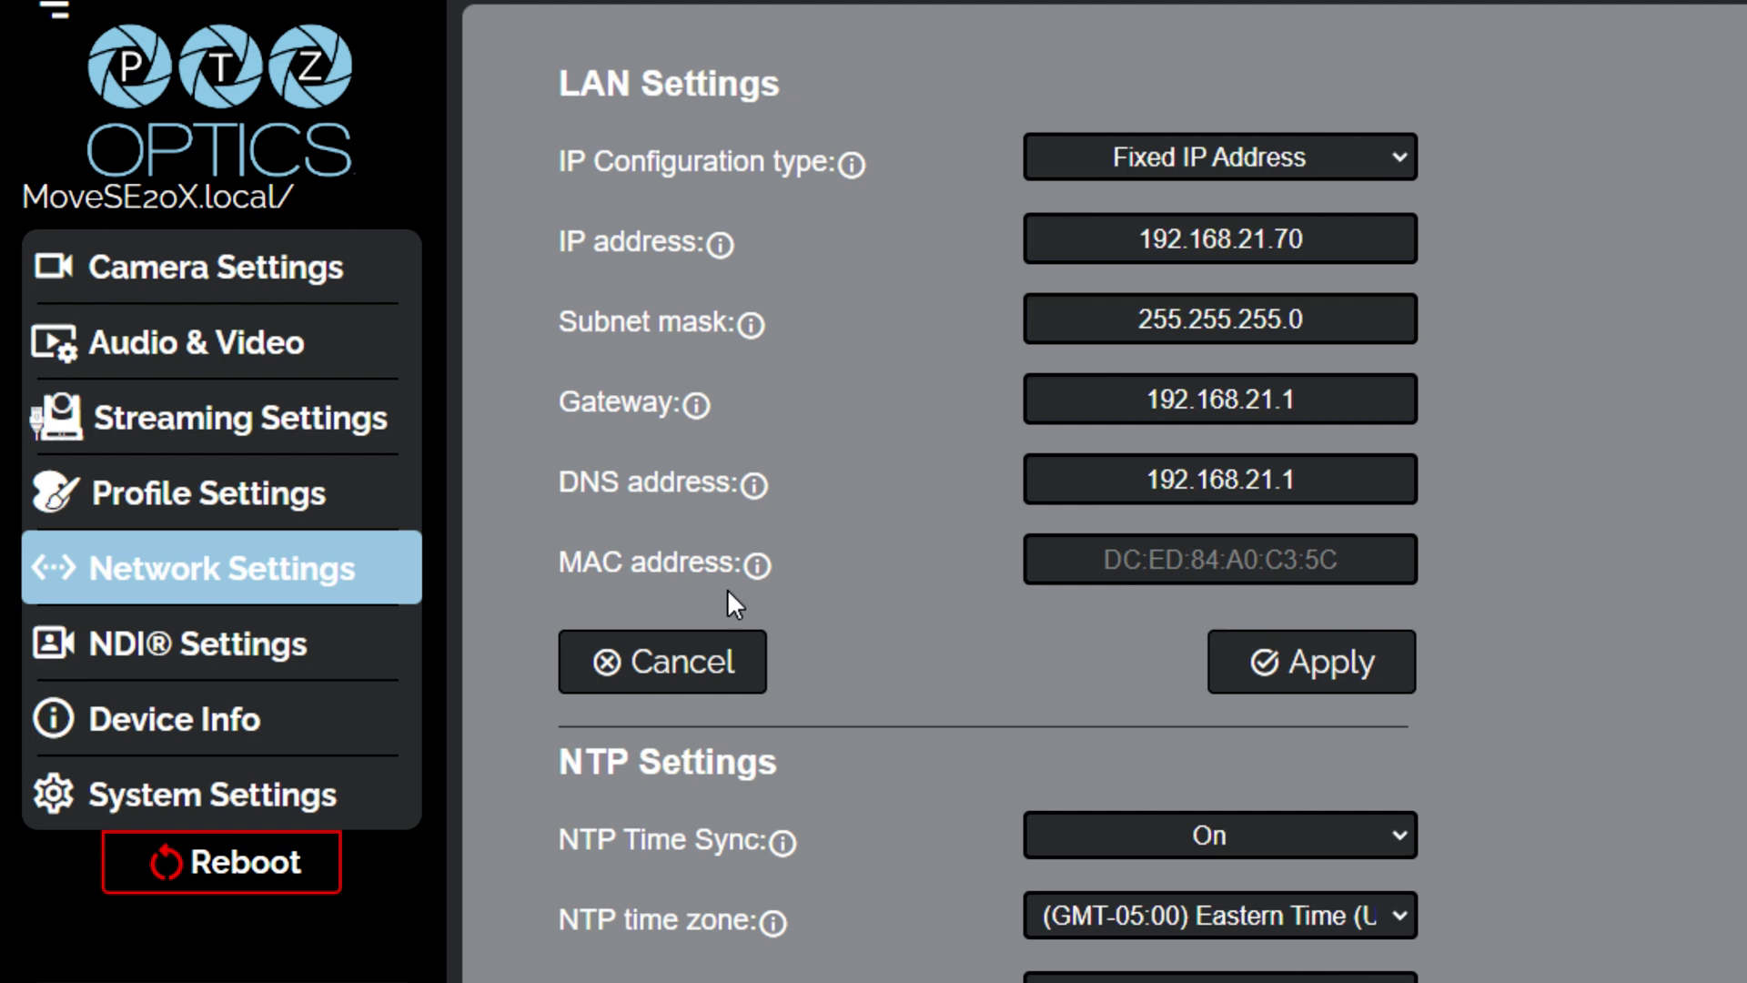
pyautogui.click(1352, 157)
pyautogui.click(1355, 198)
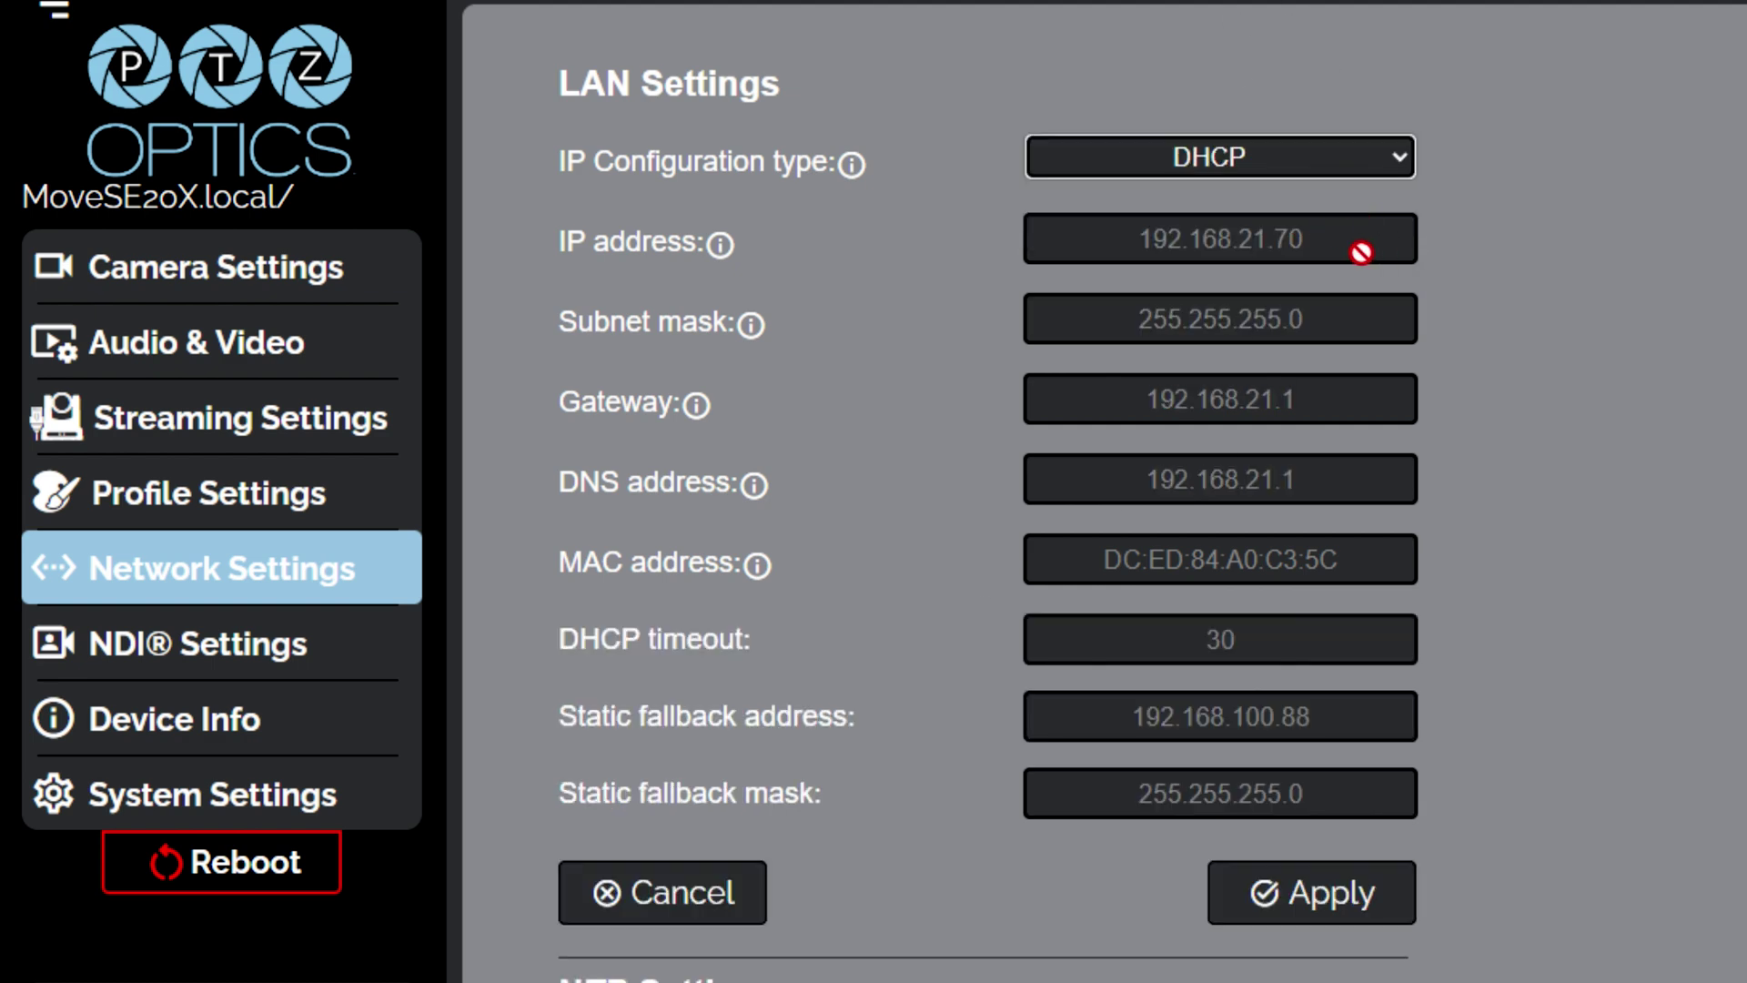
pyautogui.click(1406, 157)
pyautogui.click(1362, 225)
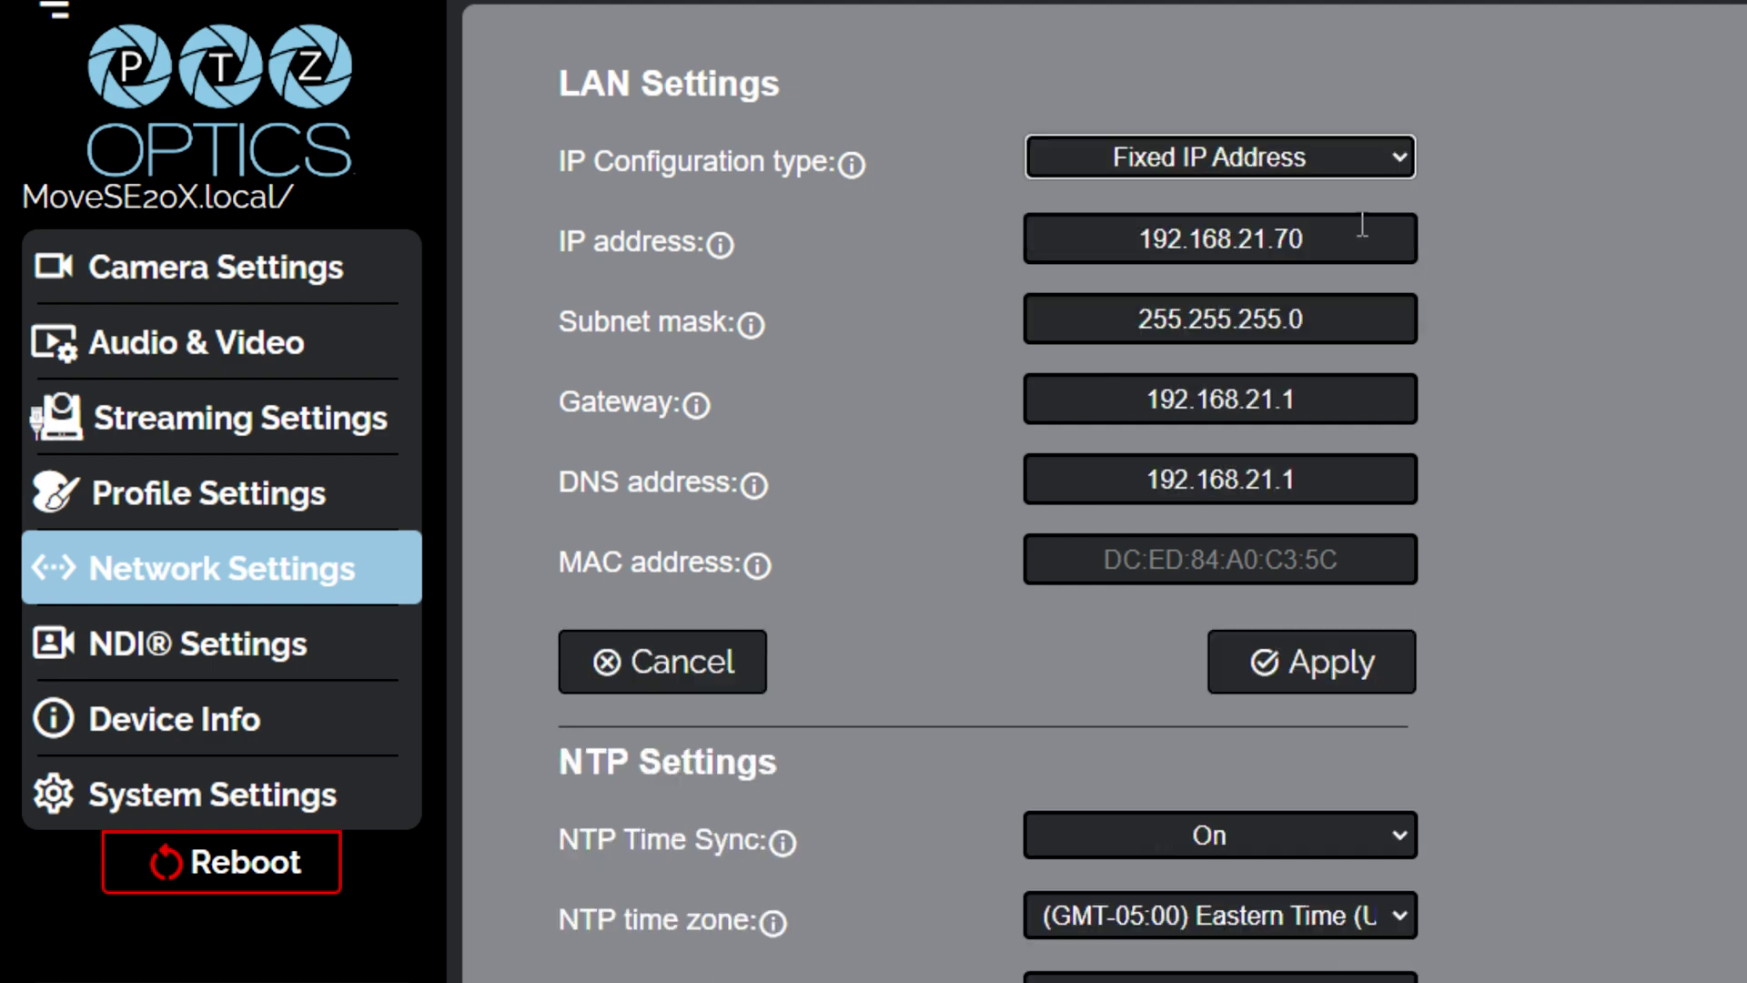
pyautogui.moveTo(1373, 242); pyautogui.dragTo(1130, 242)
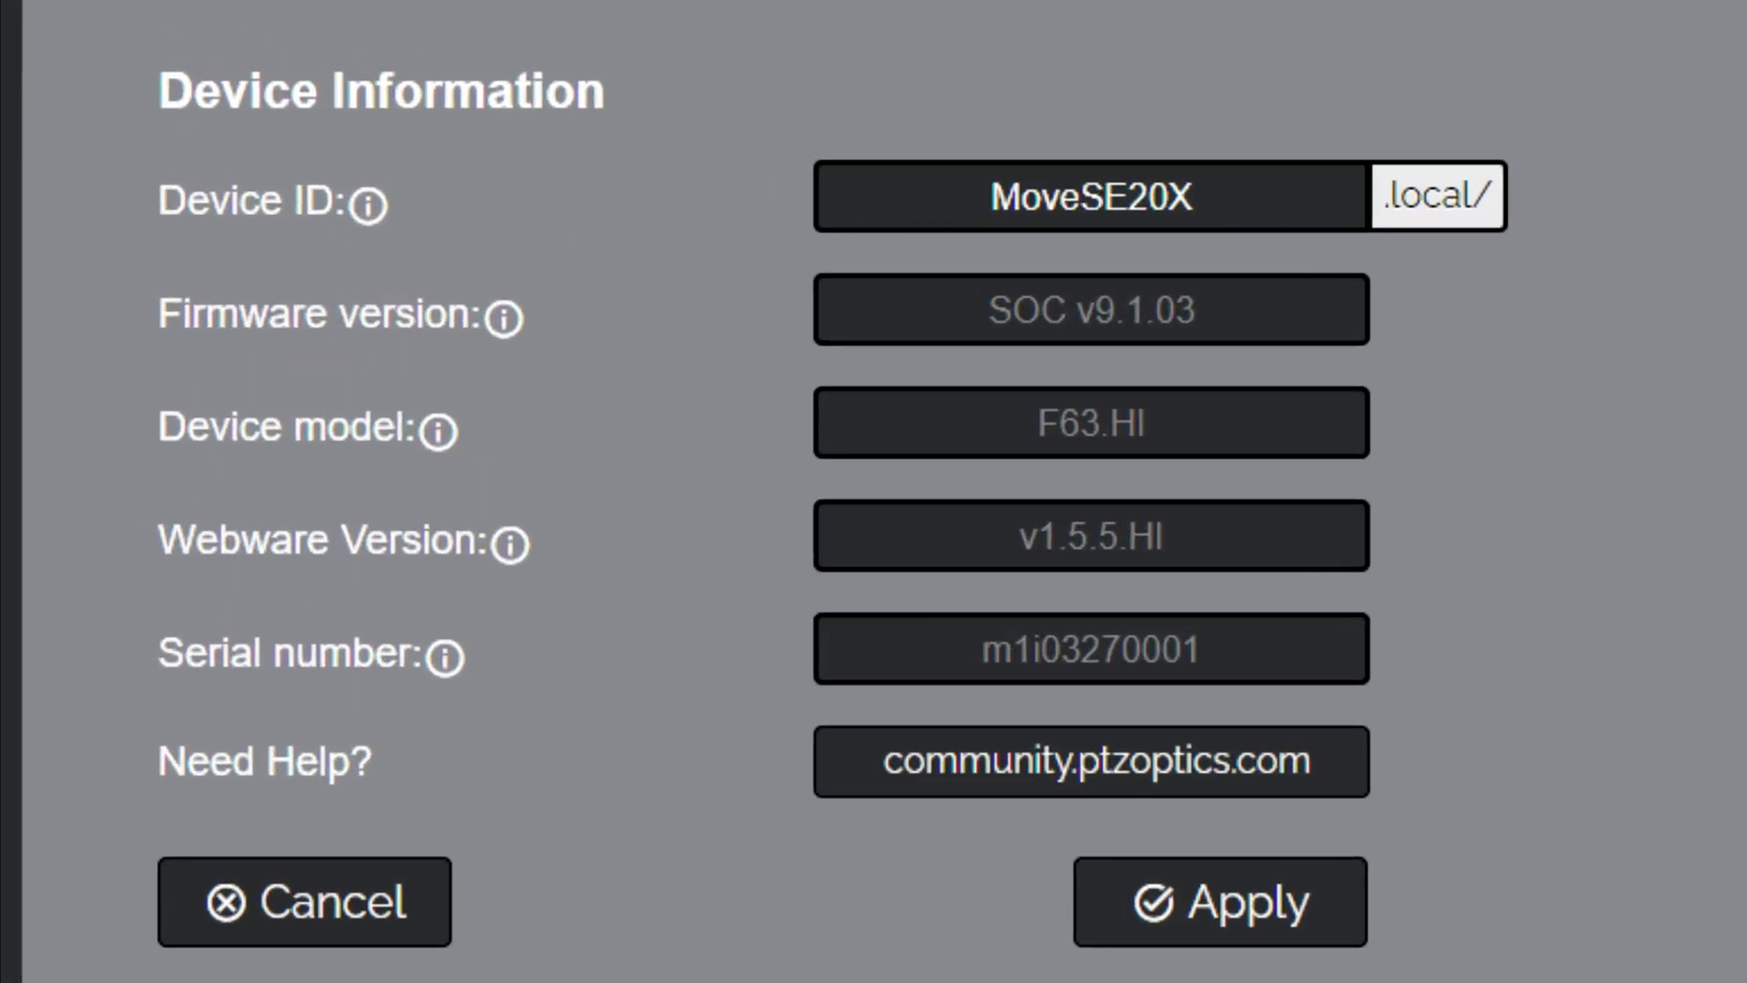
# Select the Device ID value MoveSE20X and view its information tip.
pyautogui.doubleClick(529, 94)
pyautogui.moveTo(387, 226)
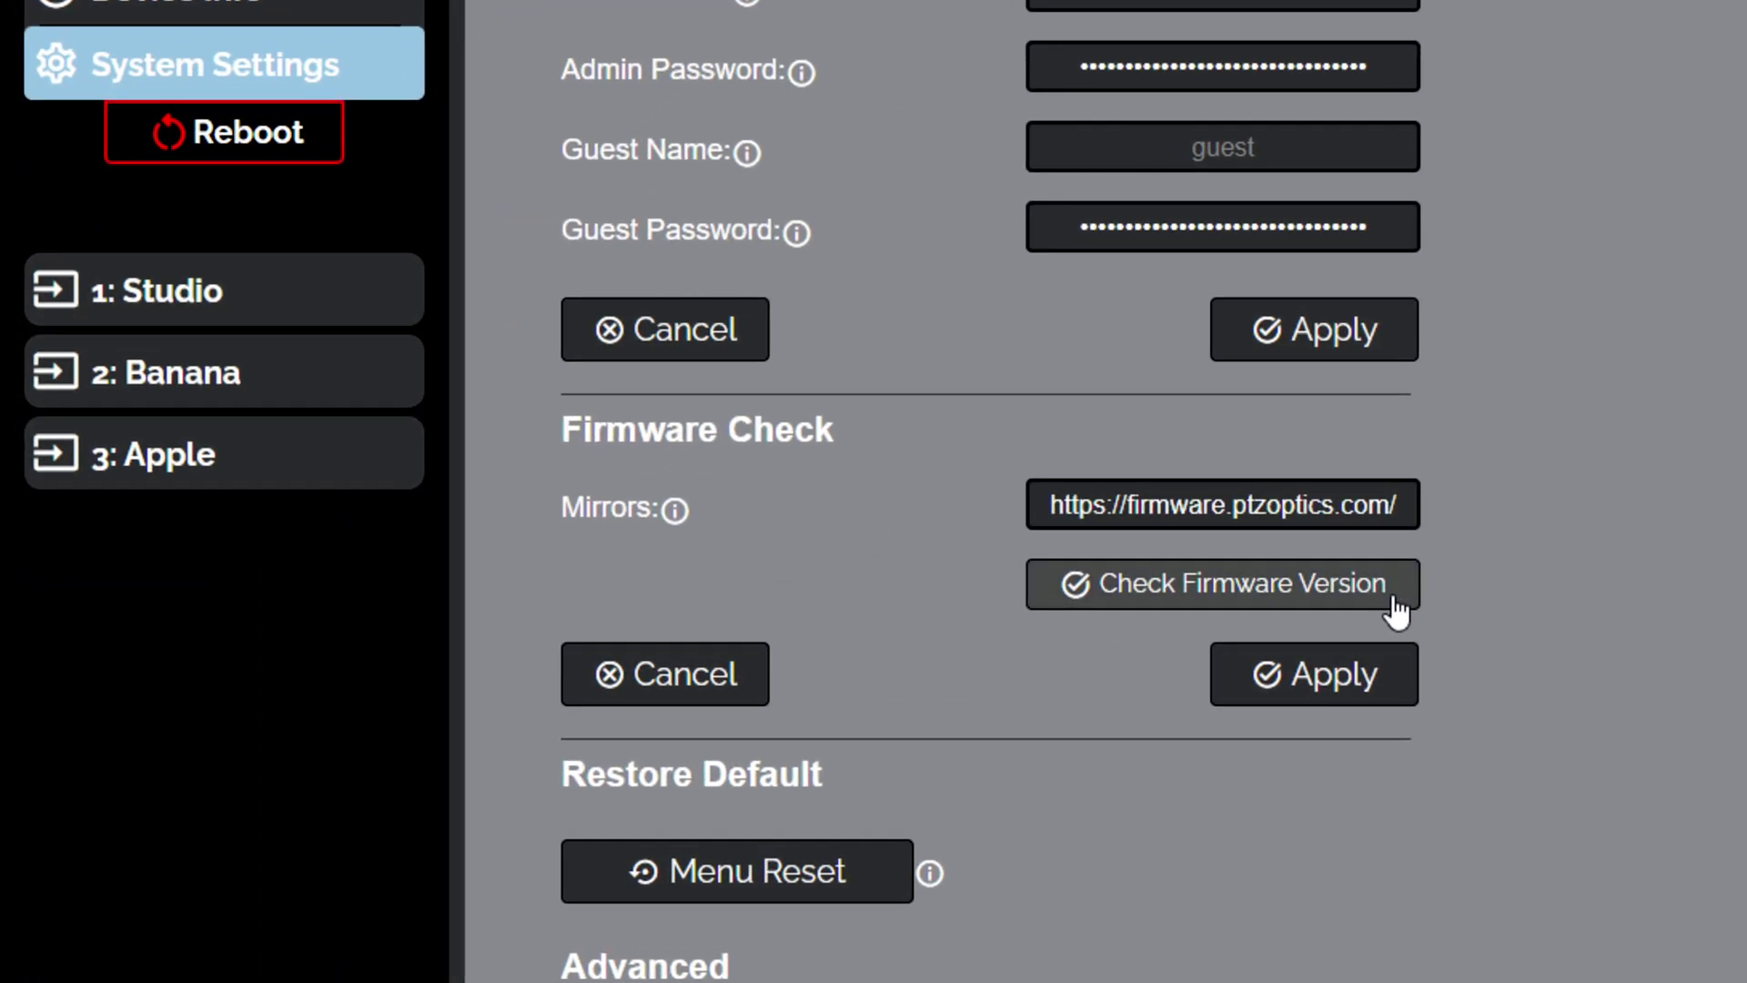
# Run Check Firmware Version to confirm the camera firmware is up to date.
pyautogui.click(1223, 584)
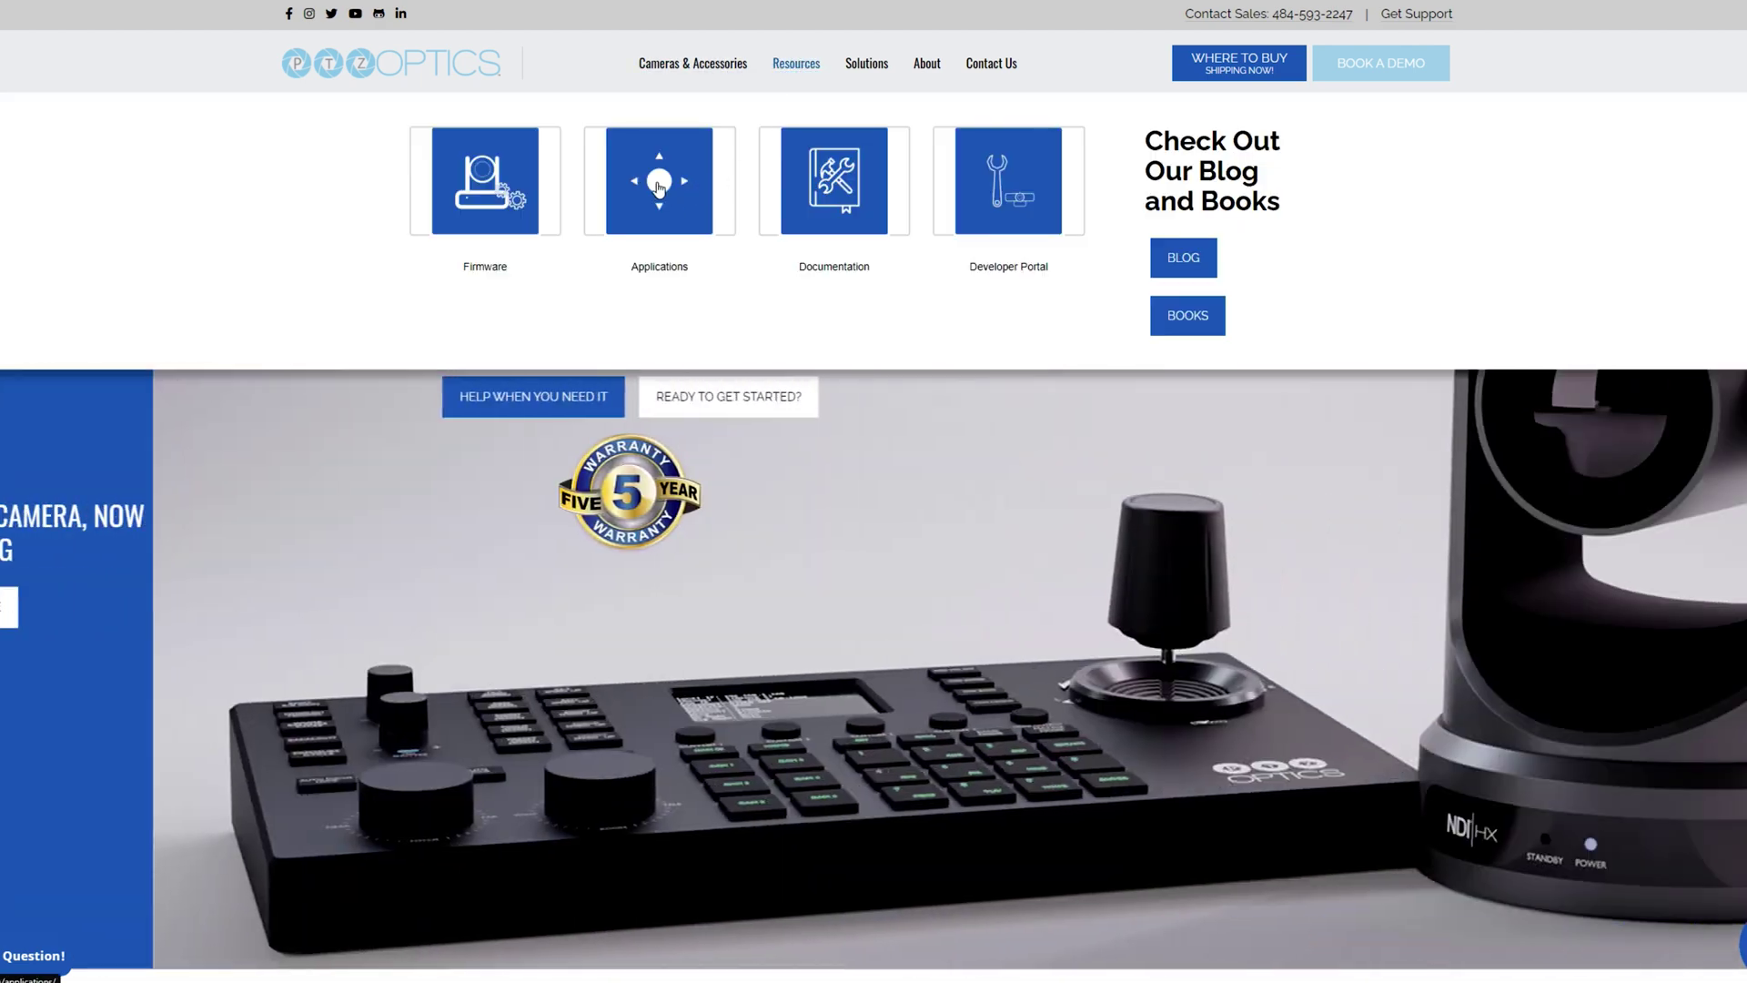
# Go from Applications to the Camera Management Platform download form, then search the network for cameras.
pyautogui.click(659, 188)
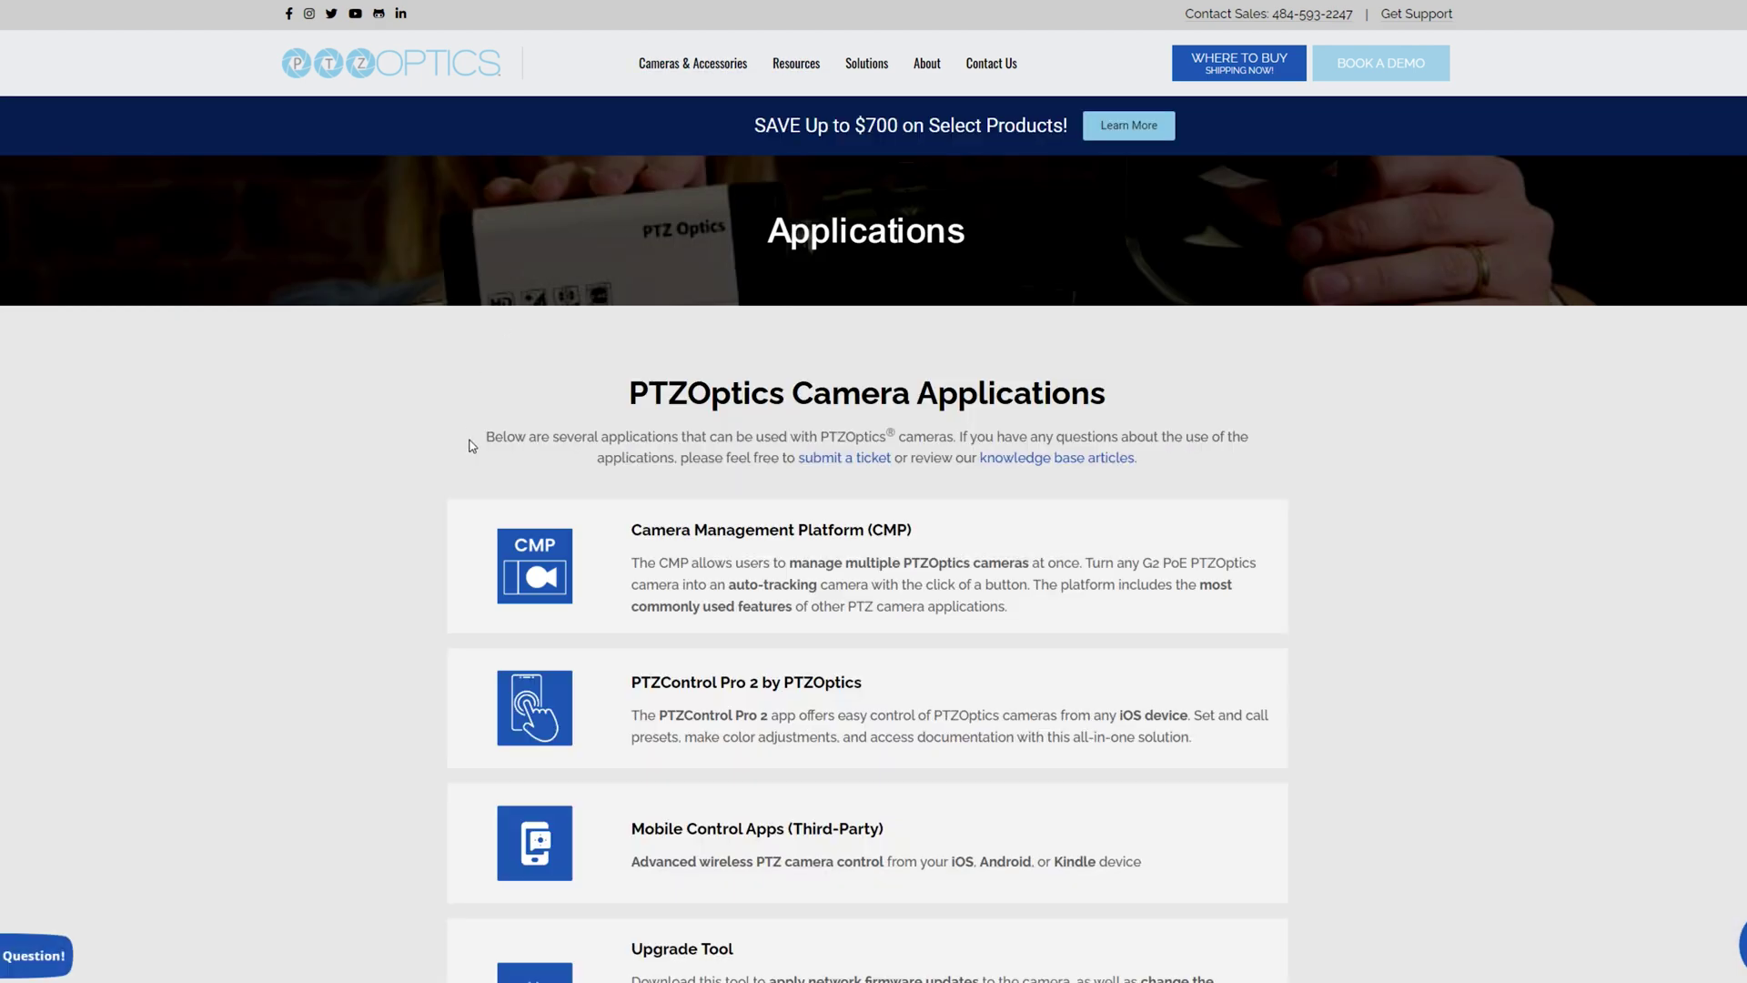
pyautogui.scroll(-3, 471, 445)
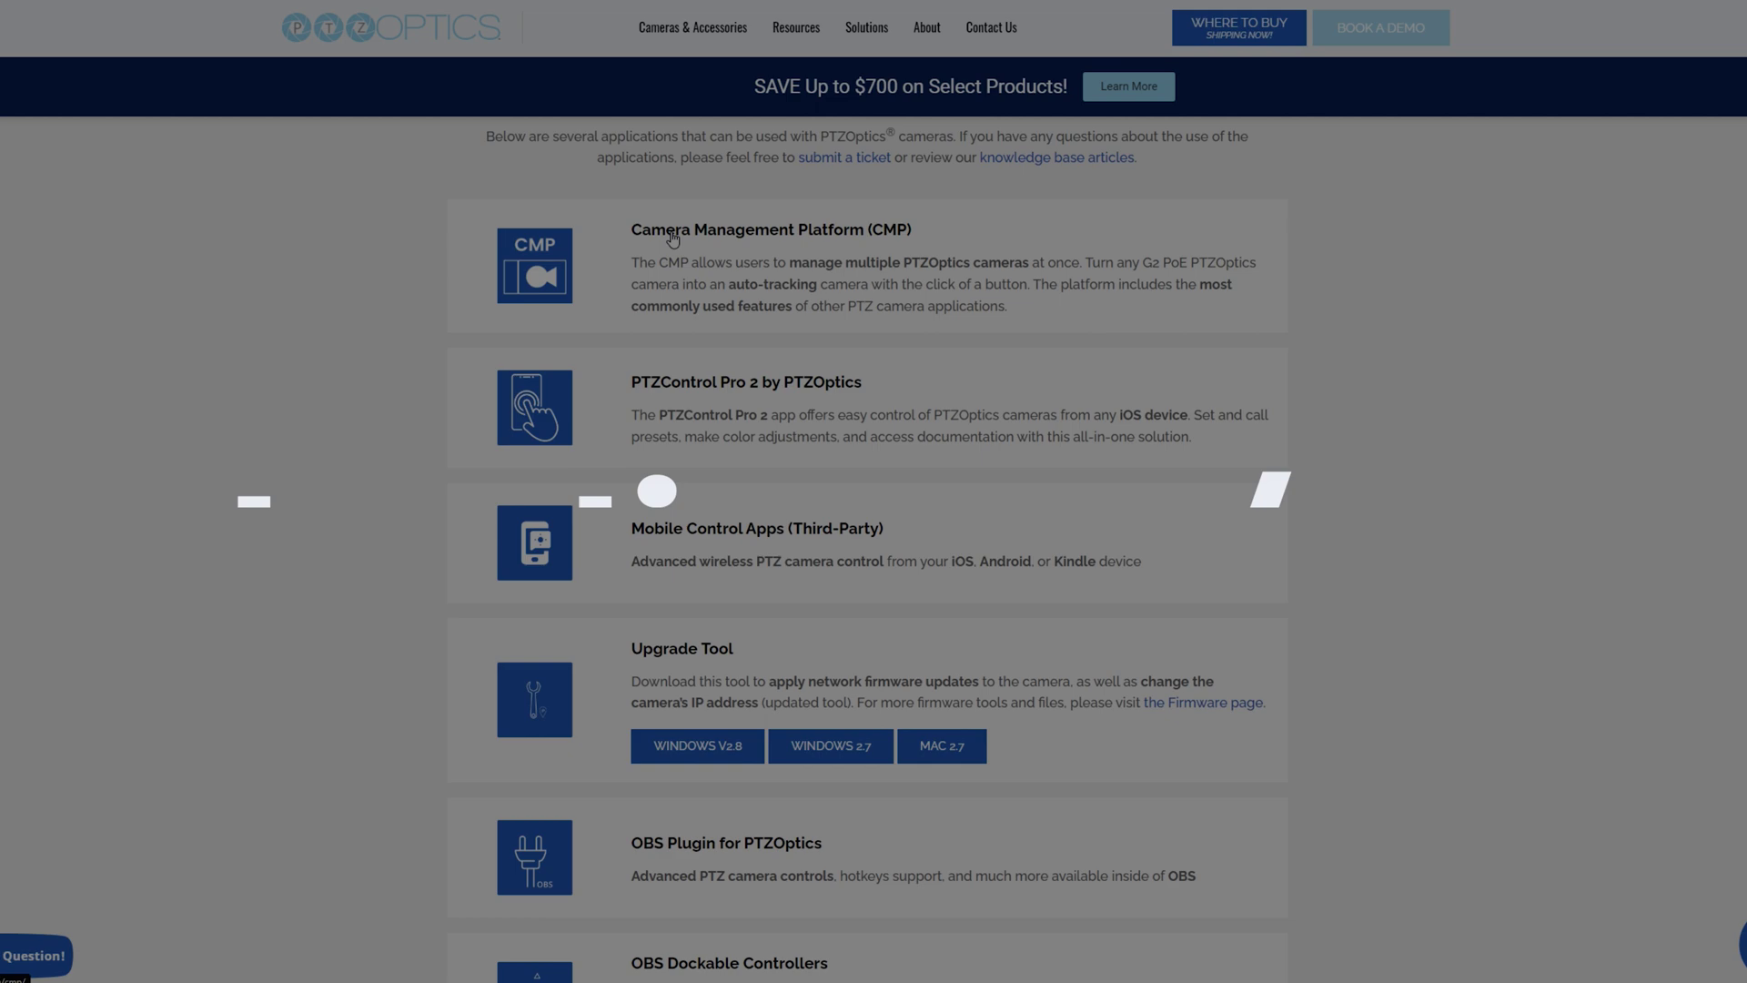
pyautogui.click(674, 239)
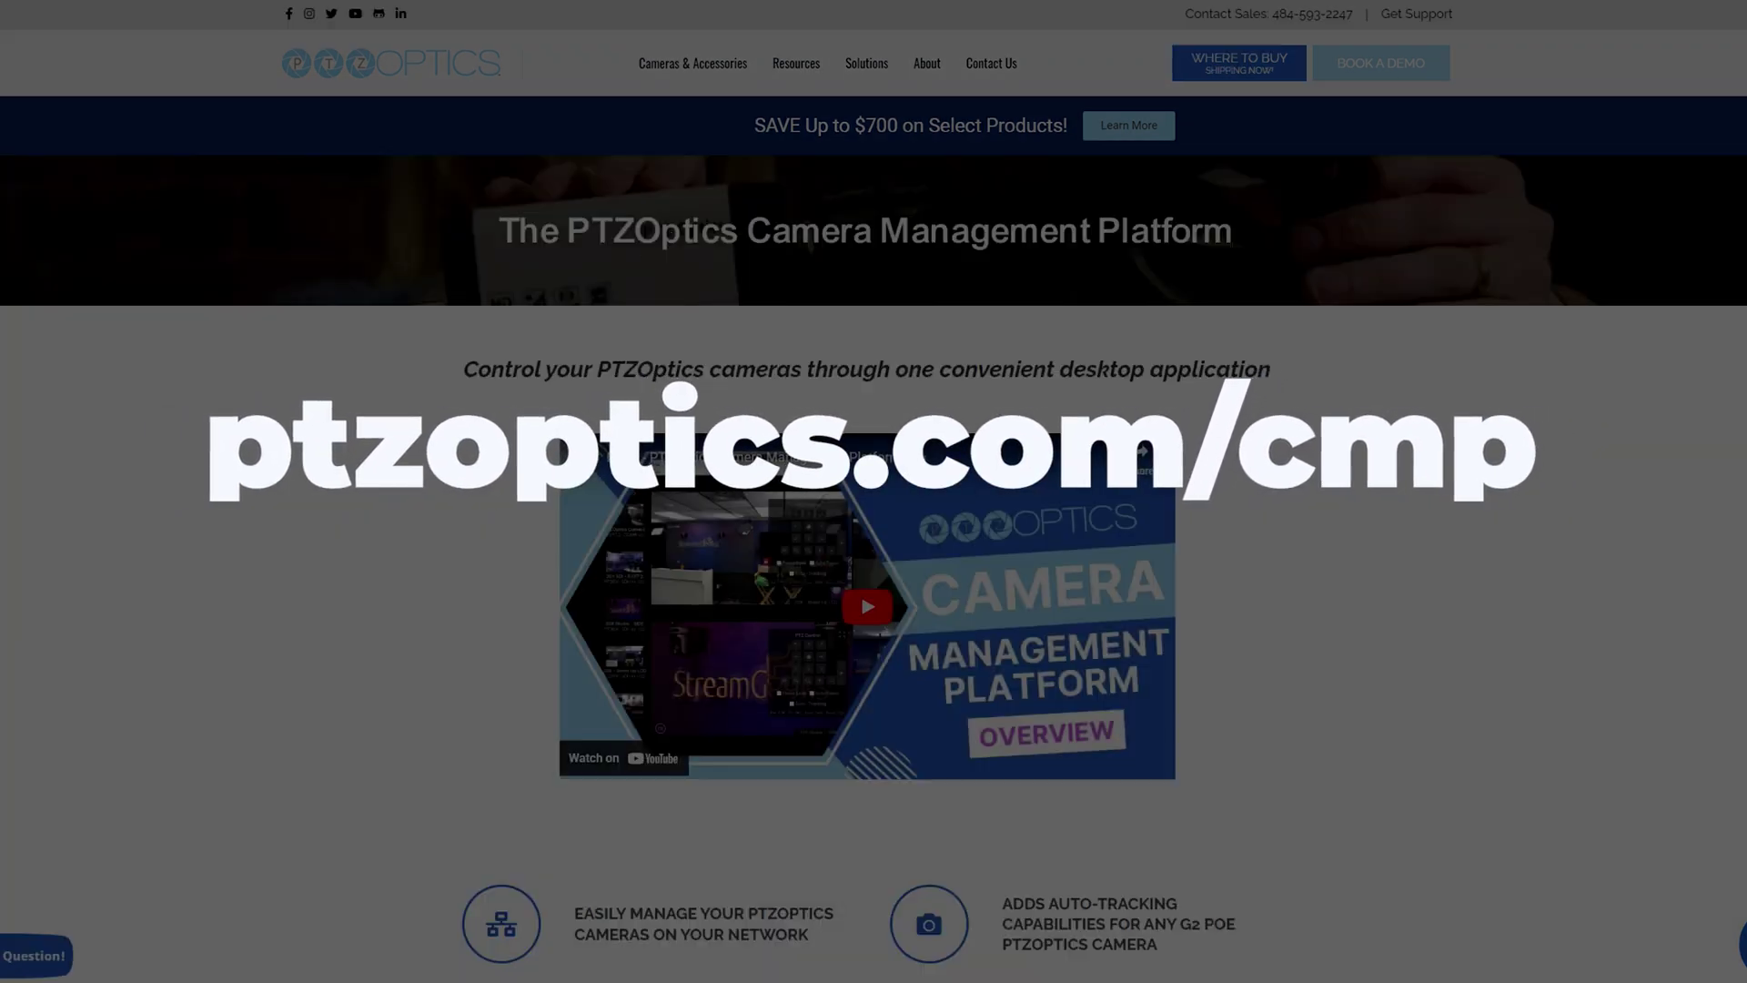
pyautogui.scroll(-15, 469, 489)
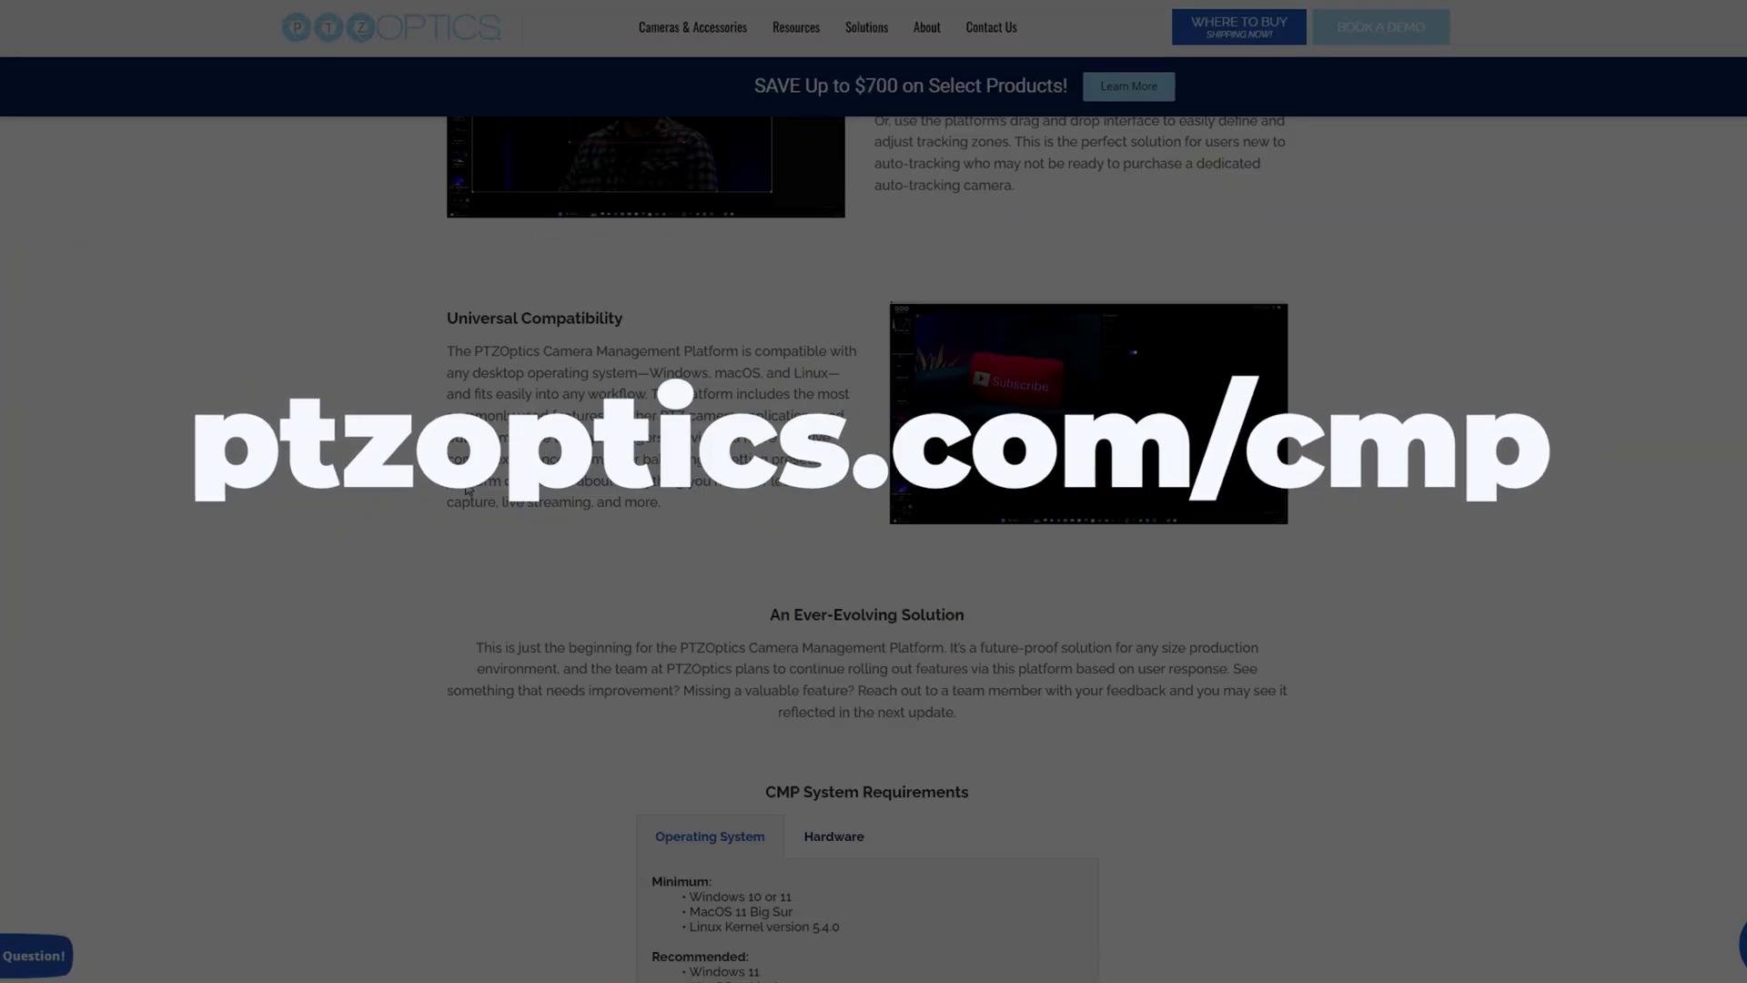
pyautogui.scroll(-8, 468, 489)
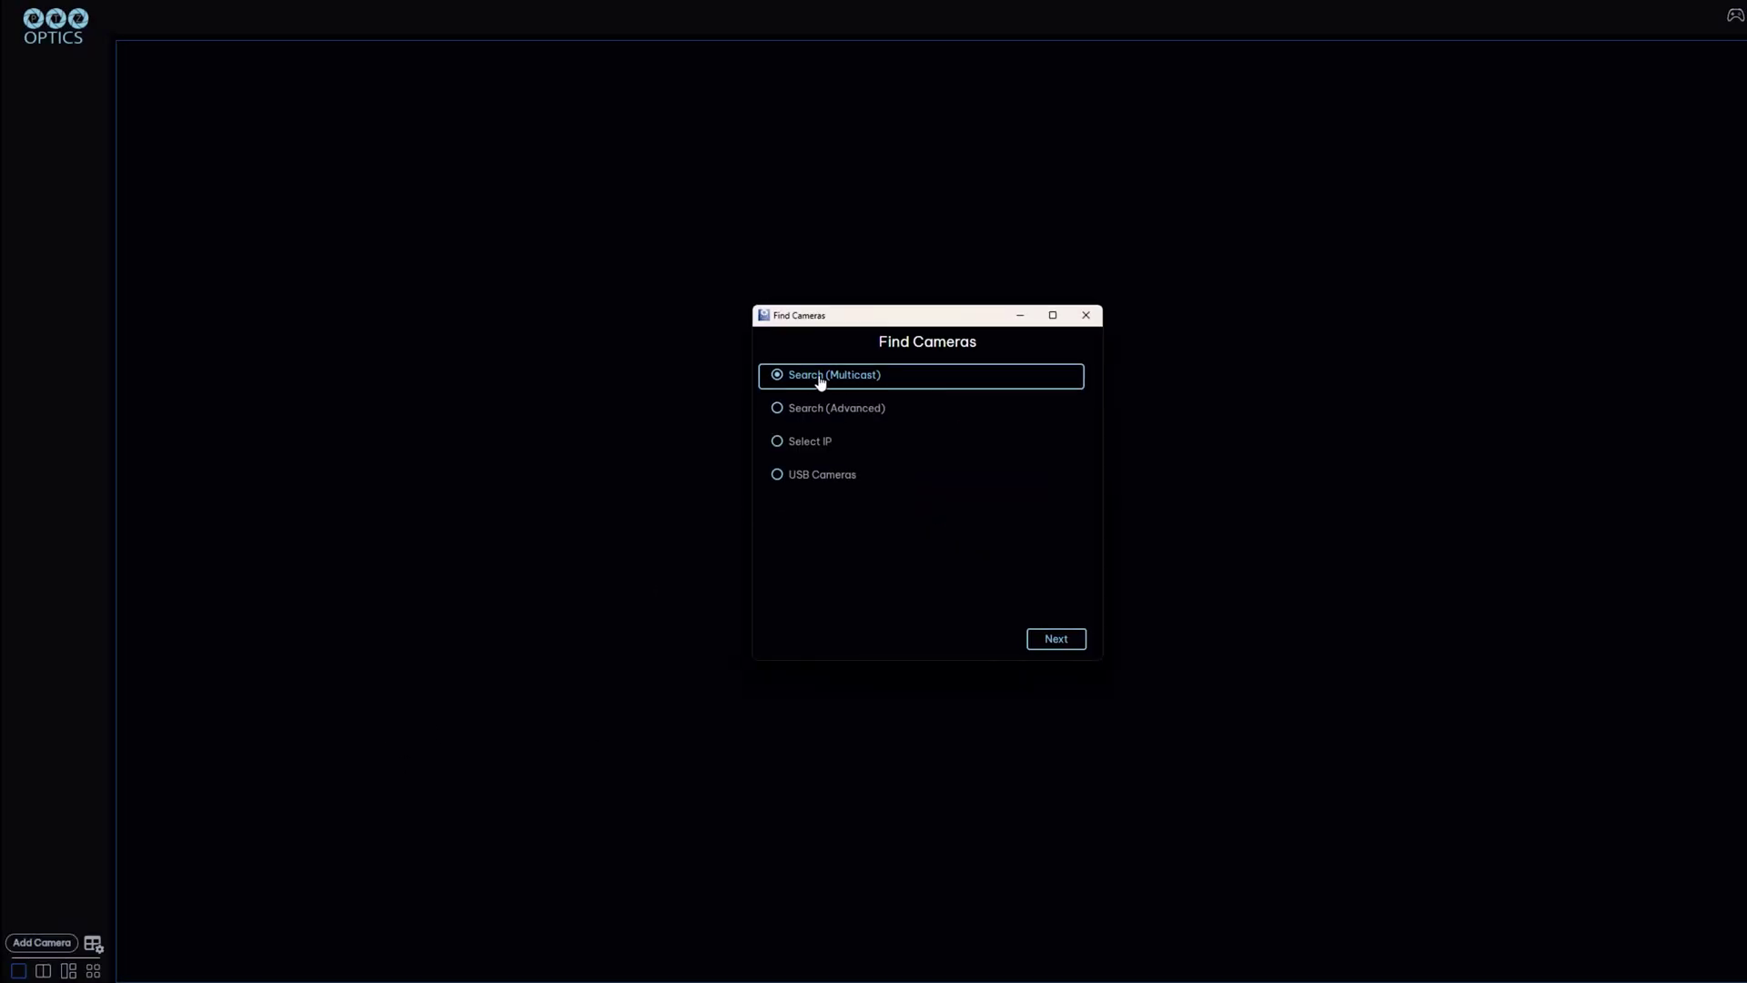
pyautogui.click(1056, 639)
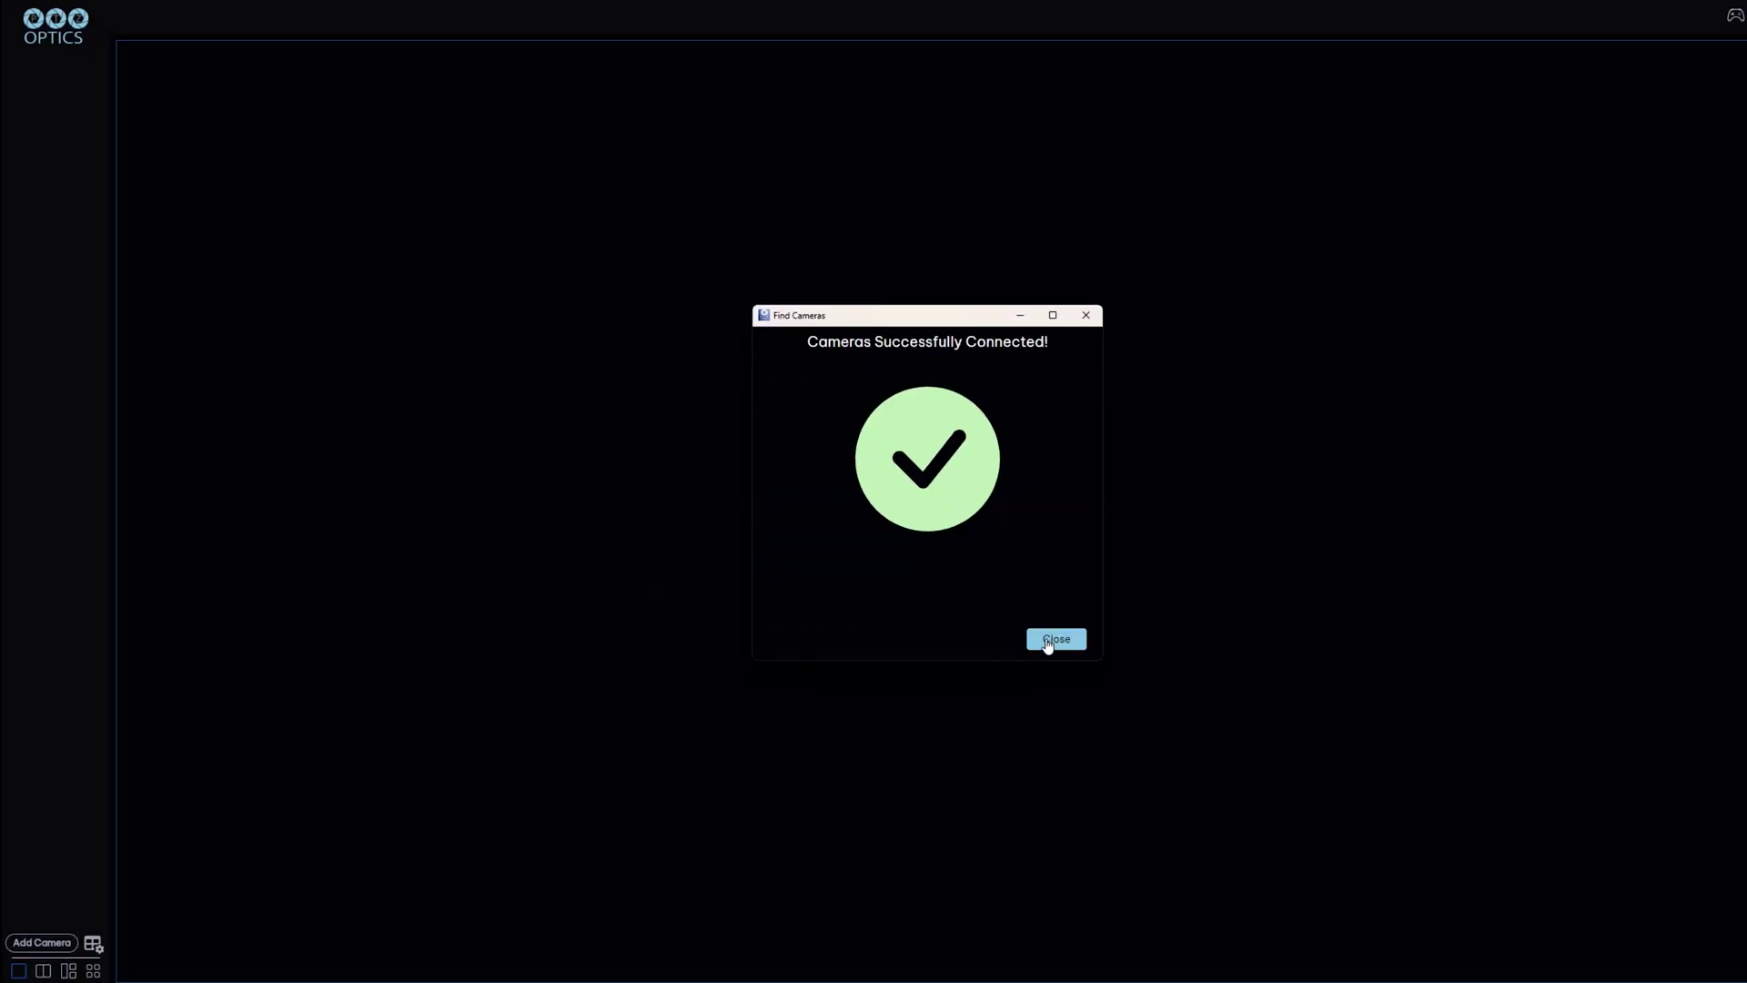
# Close the Cameras Successfully Connected confirmation in CMP.
pyautogui.click(1047, 639)
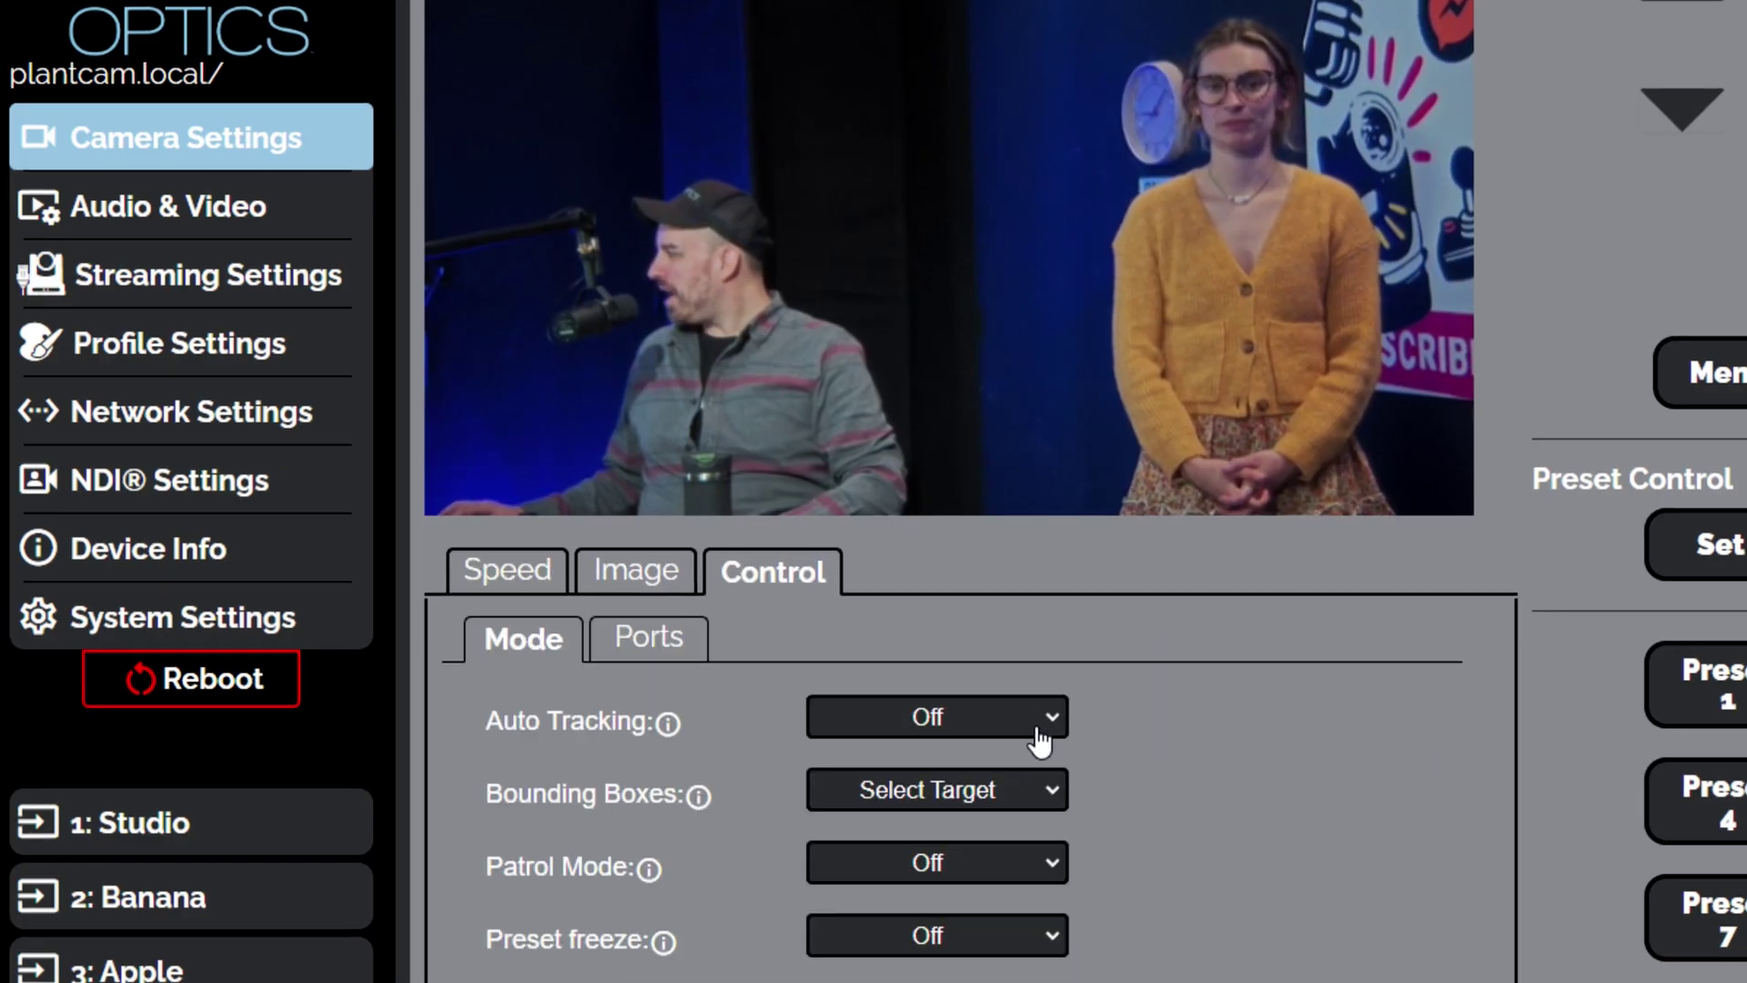
# Show debug bounding boxes, turn Auto Tracking On, then set it back to Off.
pyautogui.click(1040, 725)
pyautogui.click(1019, 780)
pyautogui.click(1007, 792)
pyautogui.click(1002, 881)
pyautogui.click(1002, 726)
pyautogui.click(1001, 749)
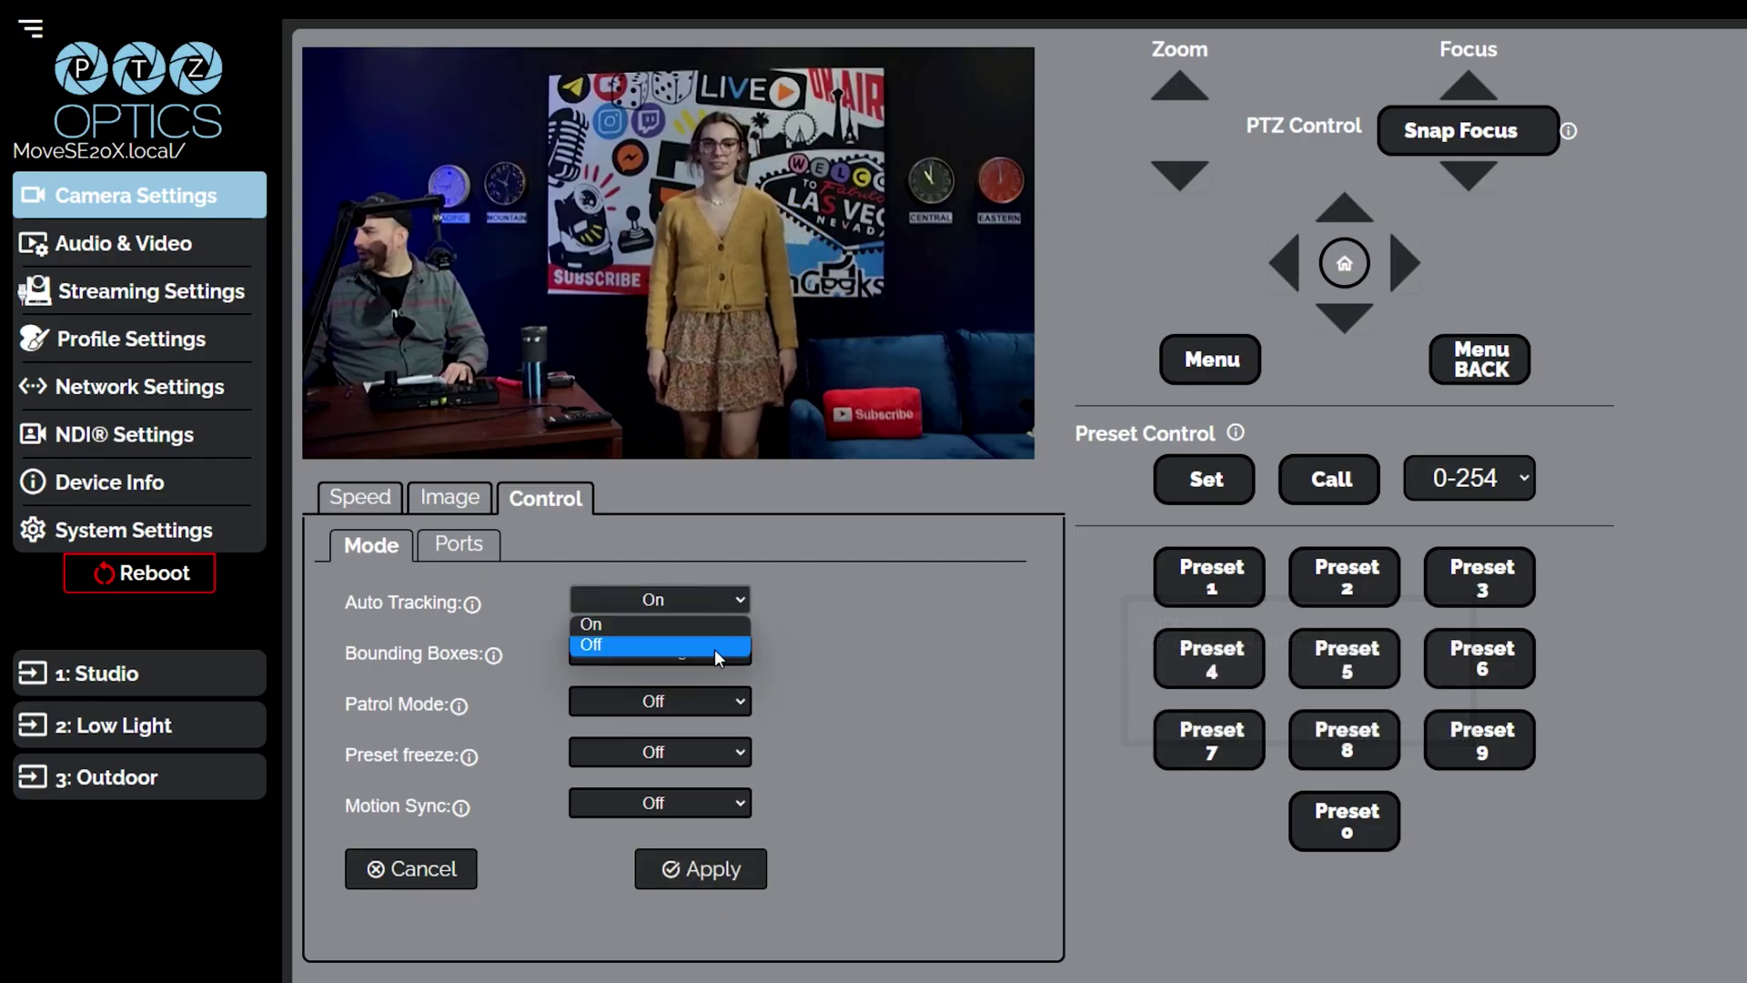
pyautogui.click(706, 647)
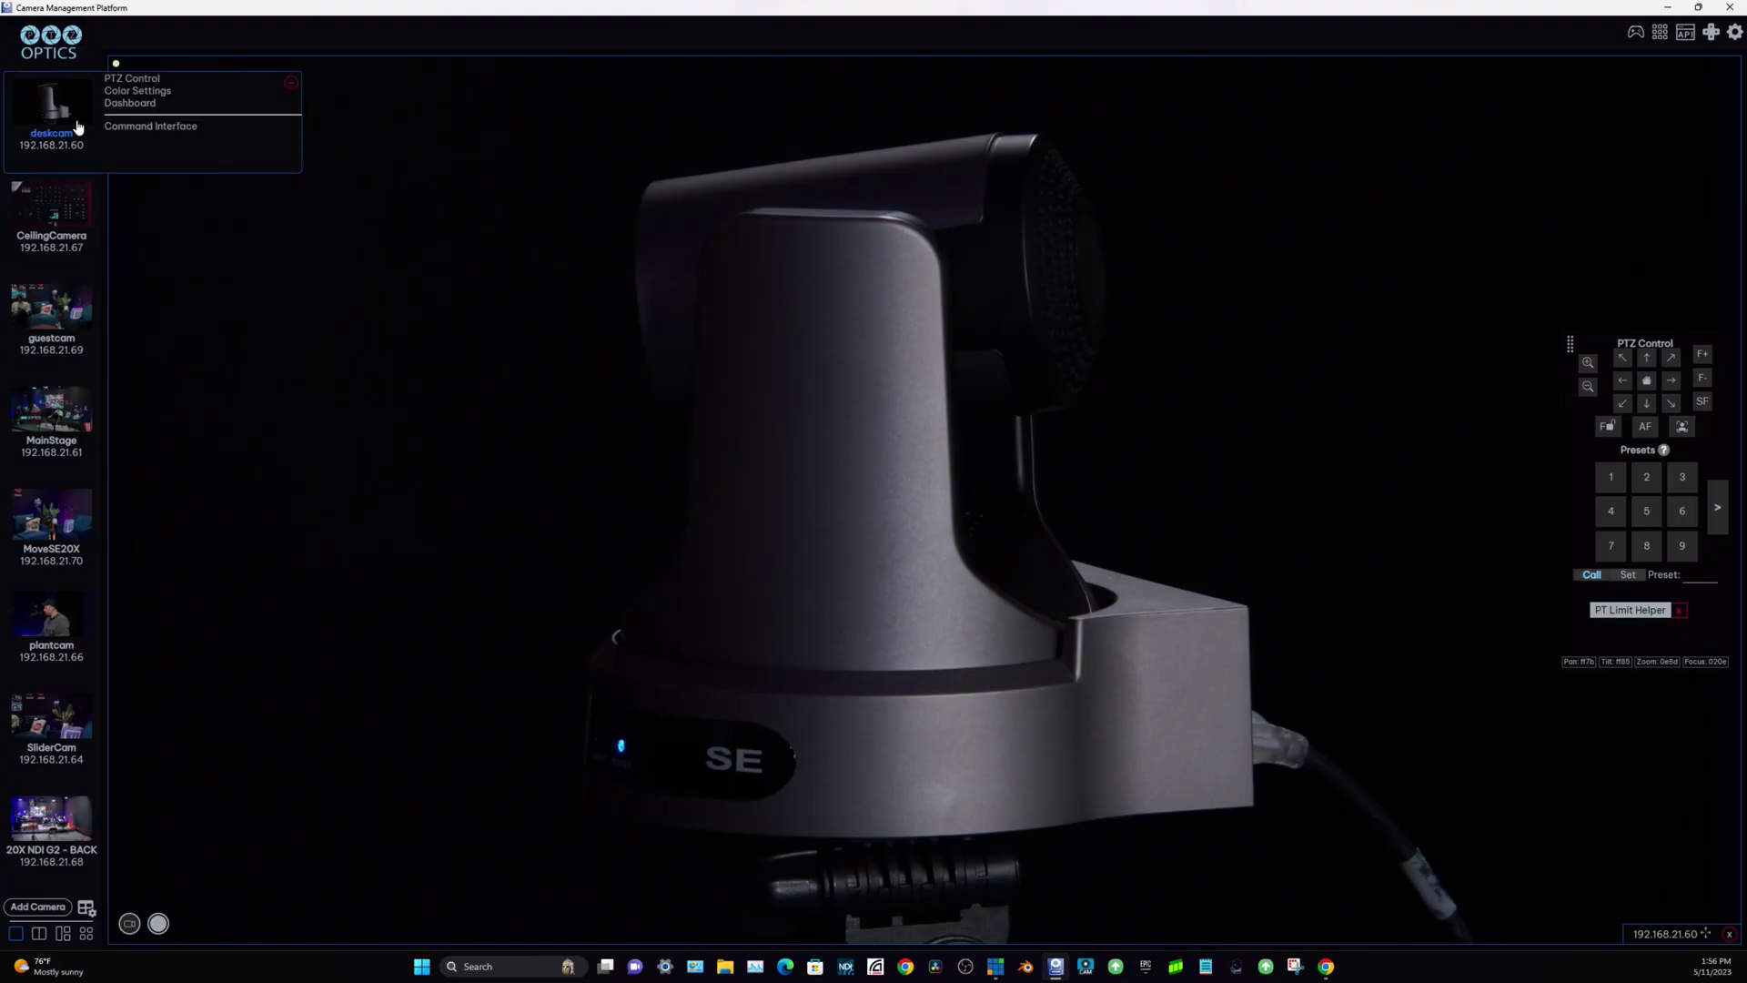
# Open the Dashboard view for the deskcam camera from the sidebar.
pyautogui.click(143, 103)
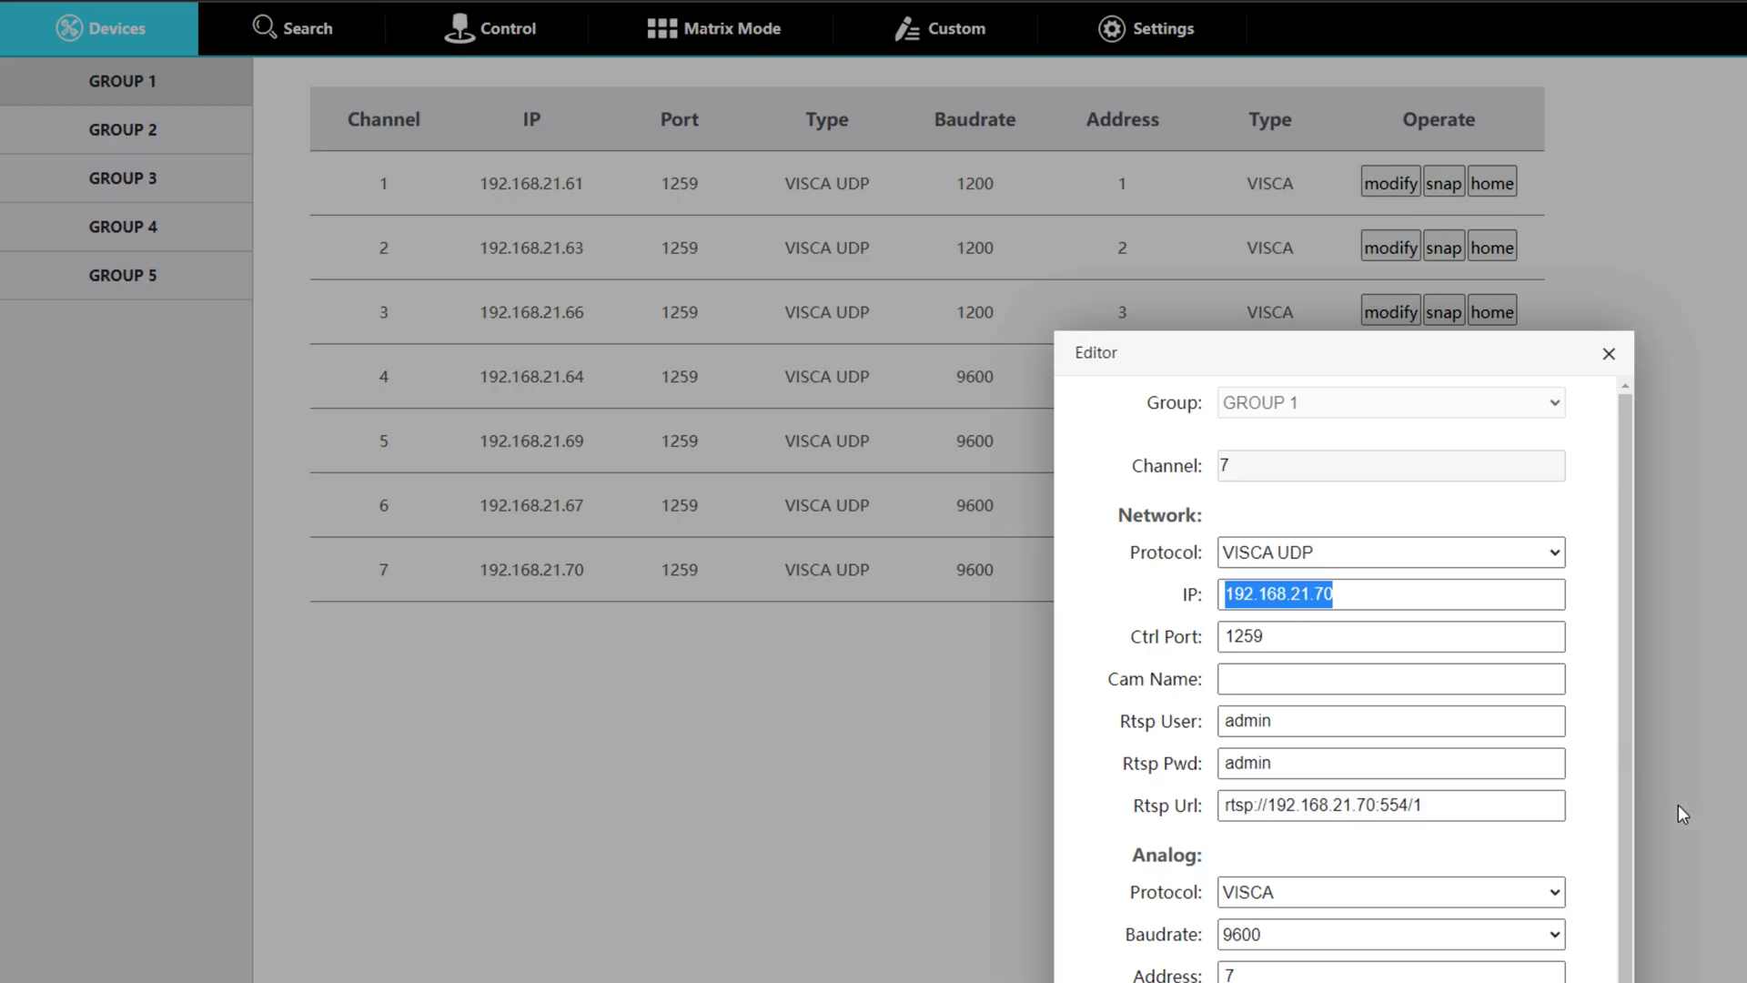
pyautogui.scroll(-1, 1685, 811)
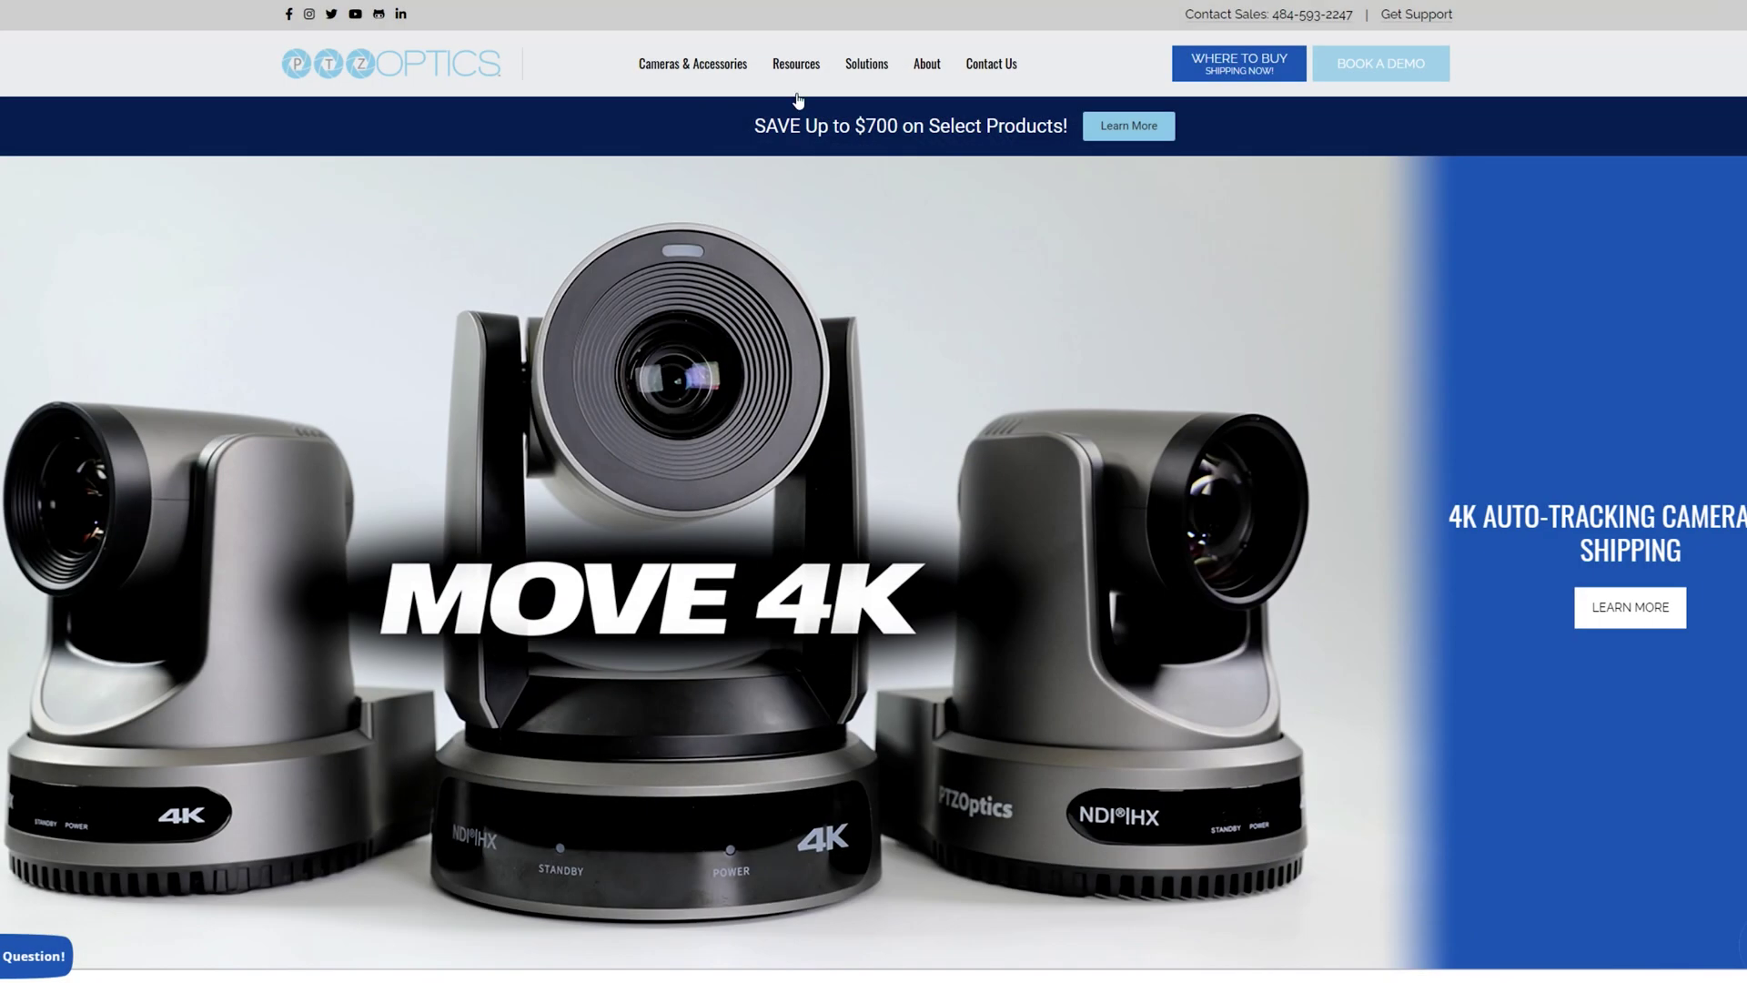
# Open Resources > Applications and scroll through CMP, PTZControl Pro 2, Upgrade Tool and OBS tools.
pyautogui.moveTo(778, 80)
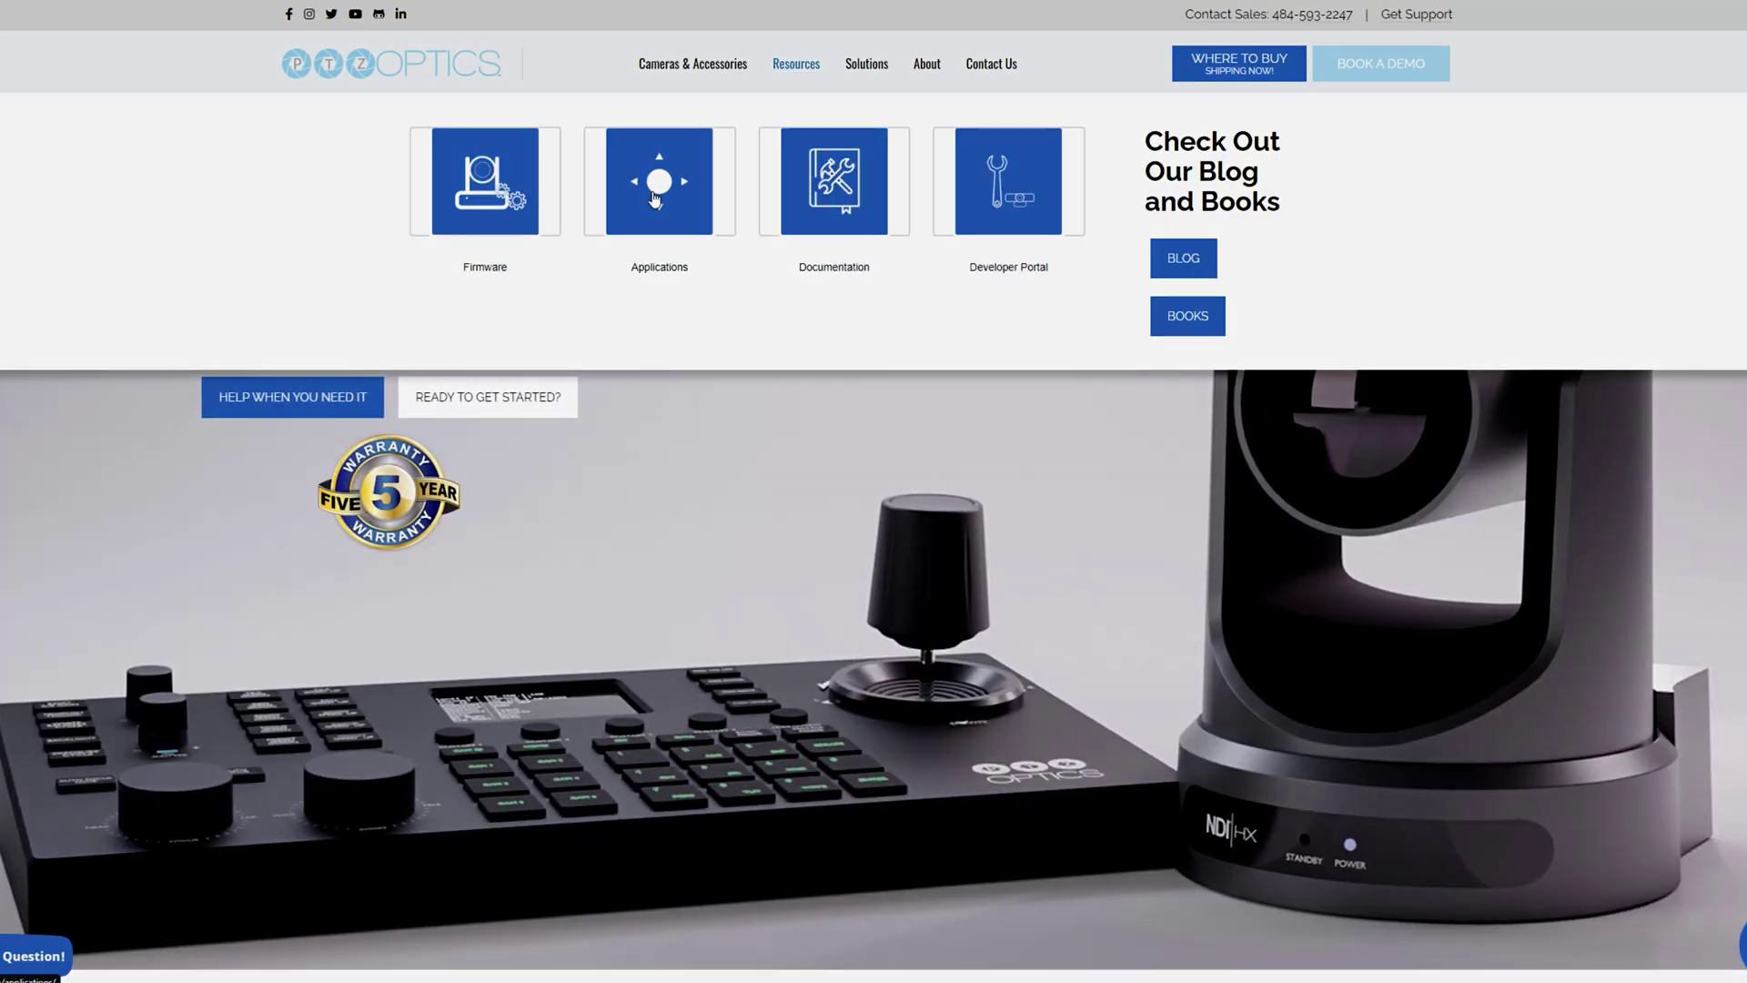
pyautogui.click(656, 196)
pyautogui.scroll(-3, 656, 200)
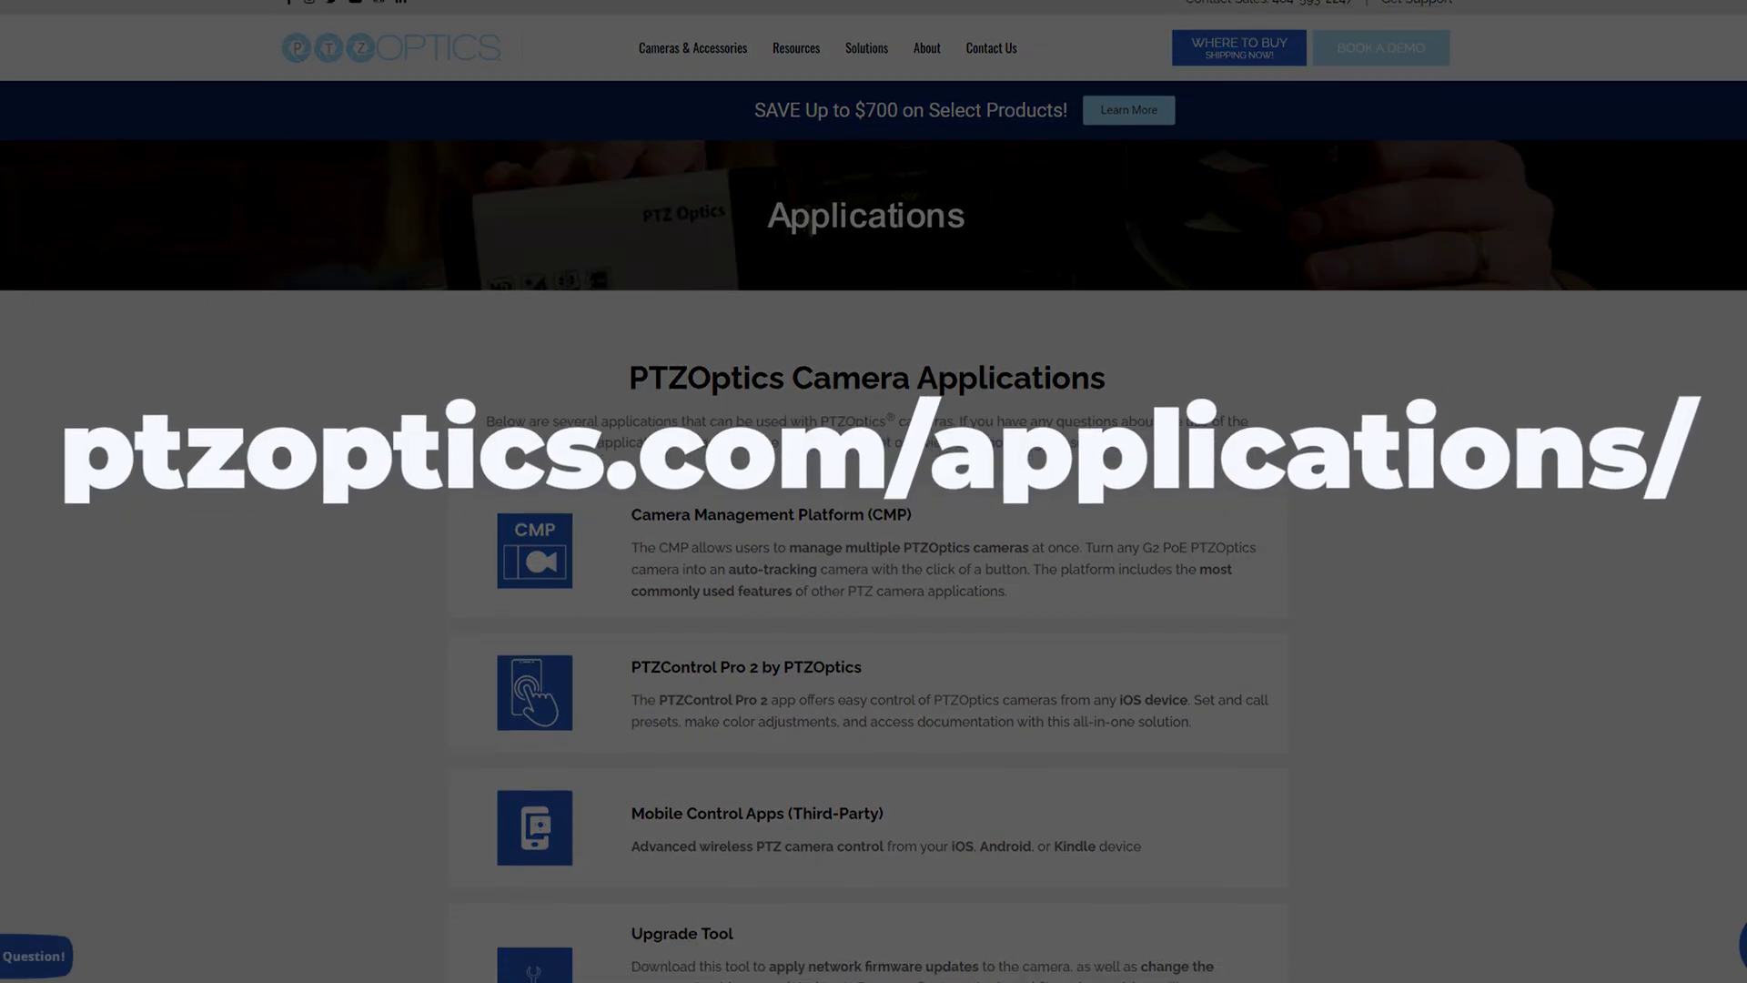
pyautogui.scroll(-3, 874, 546)
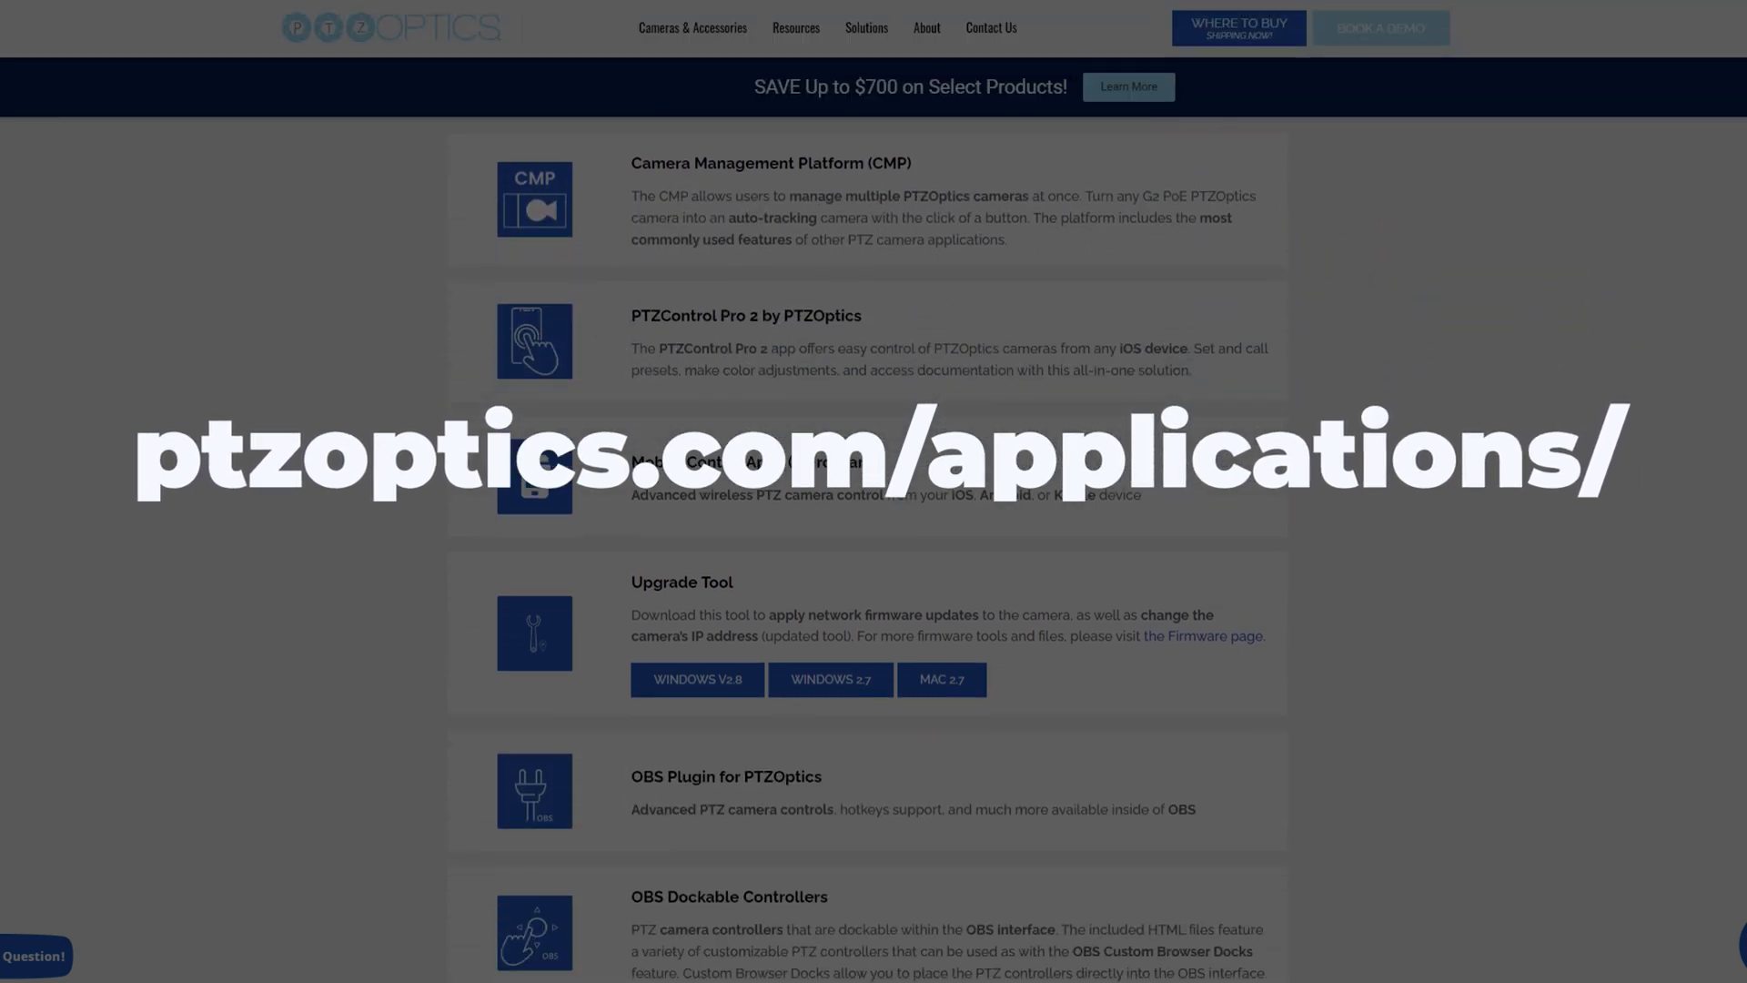
pyautogui.scroll(-8, 874, 546)
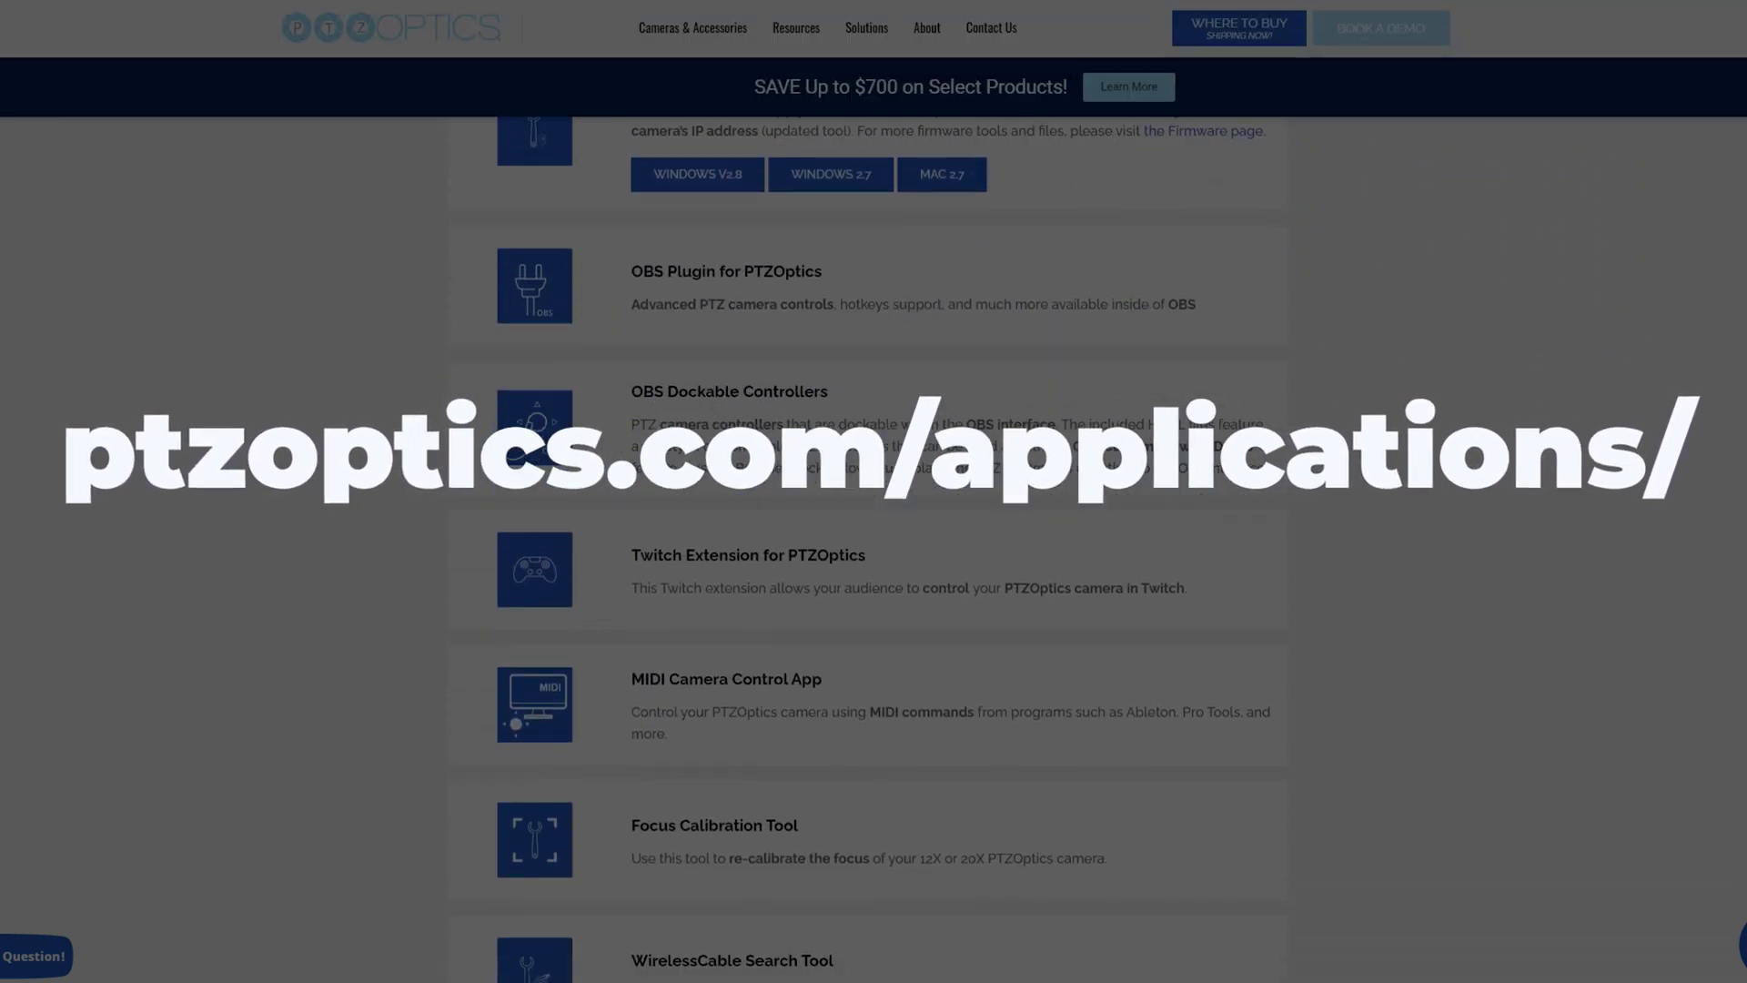
pyautogui.scroll(-2, 874, 546)
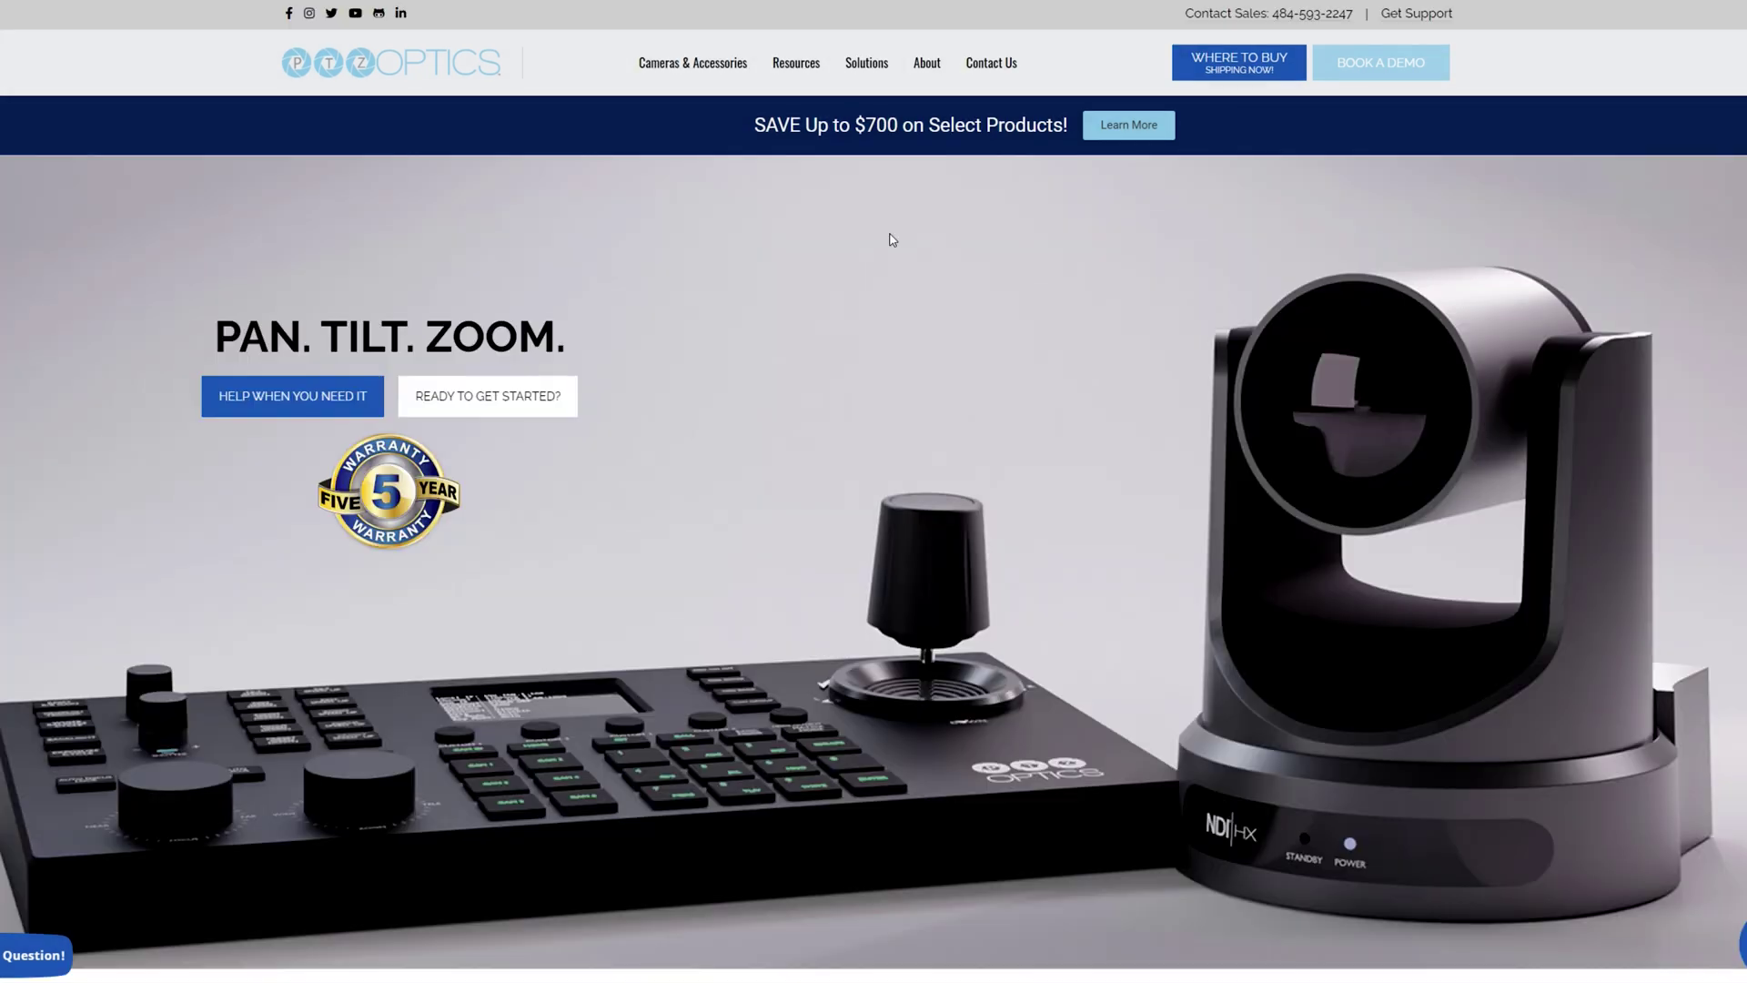